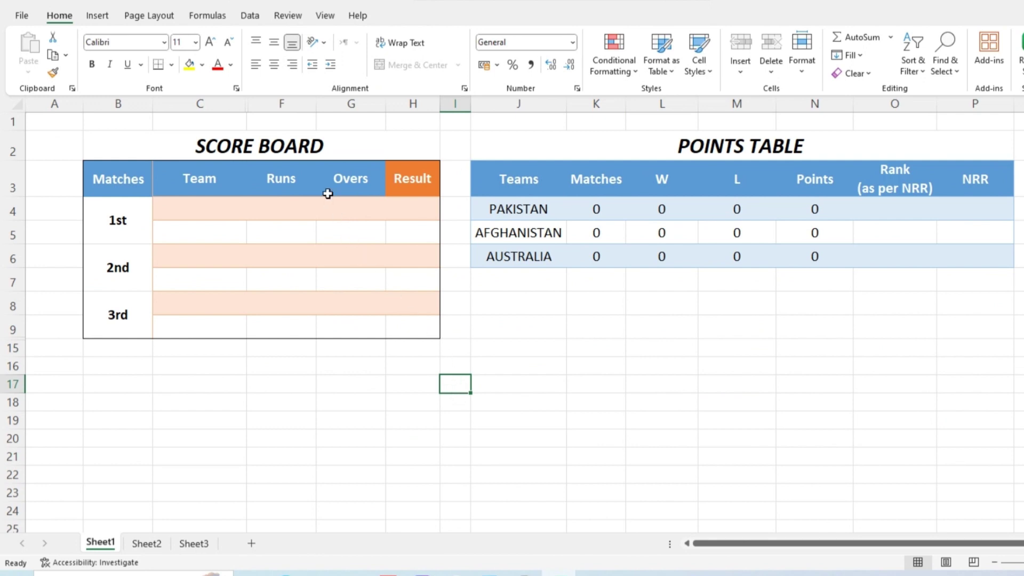
Step: Select the score board, points table and team names to review the layout
{"action": "left_click_drag", "start_coordinate": [322, 154], "coordinate": [328, 309]}
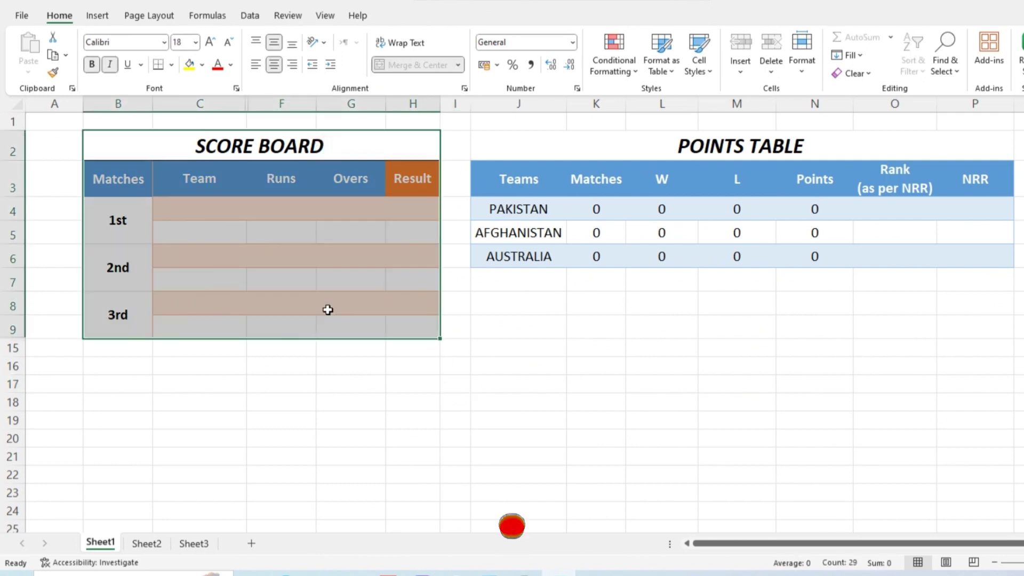
{"action": "left_click", "coordinate": [628, 151]}
{"action": "left_click_drag", "start_coordinate": [630, 160], "coordinate": [664, 253]}
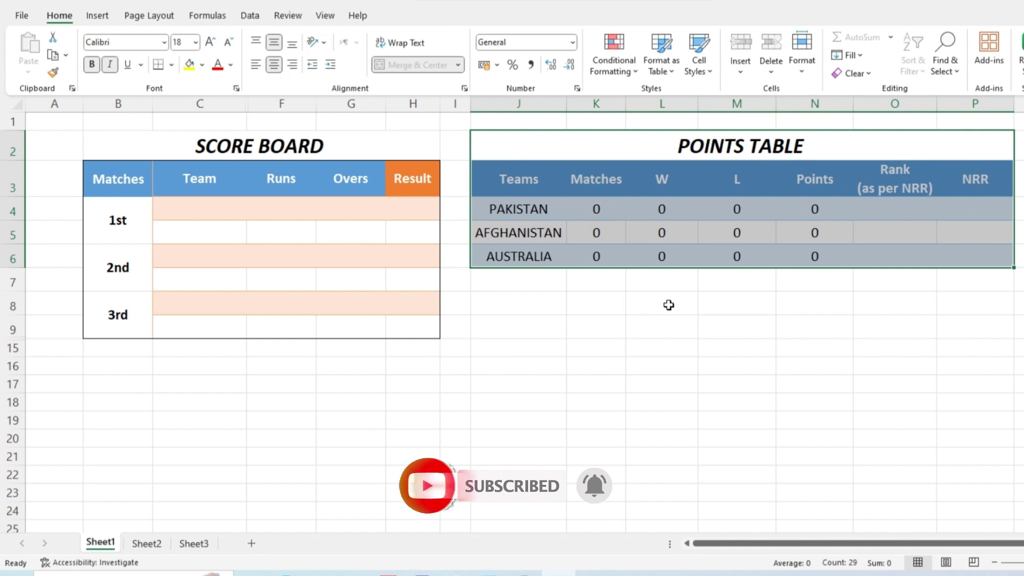
{"action": "left_click", "coordinate": [659, 323]}
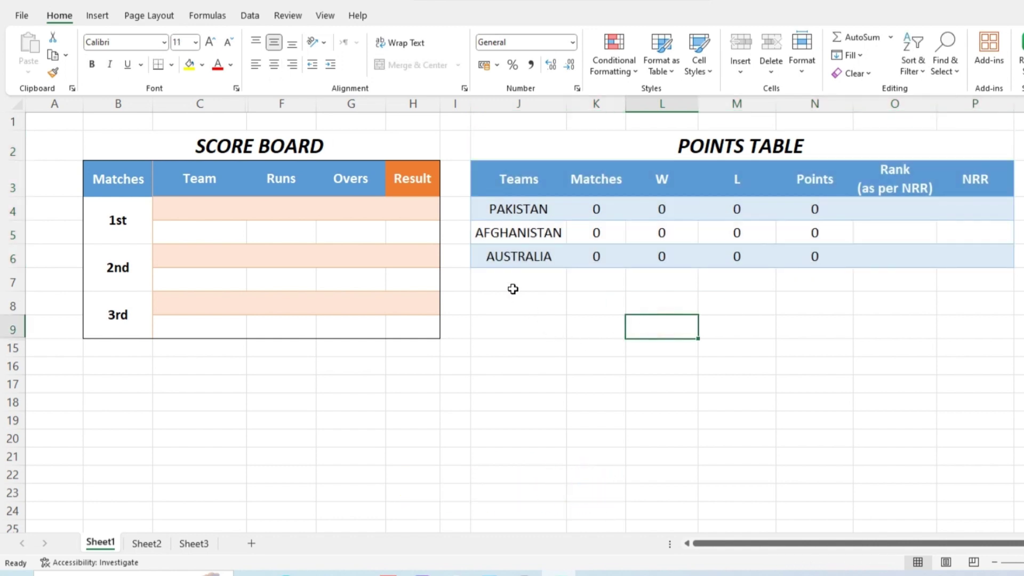
{"action": "left_click_drag", "start_coordinate": [519, 206], "coordinate": [520, 253]}
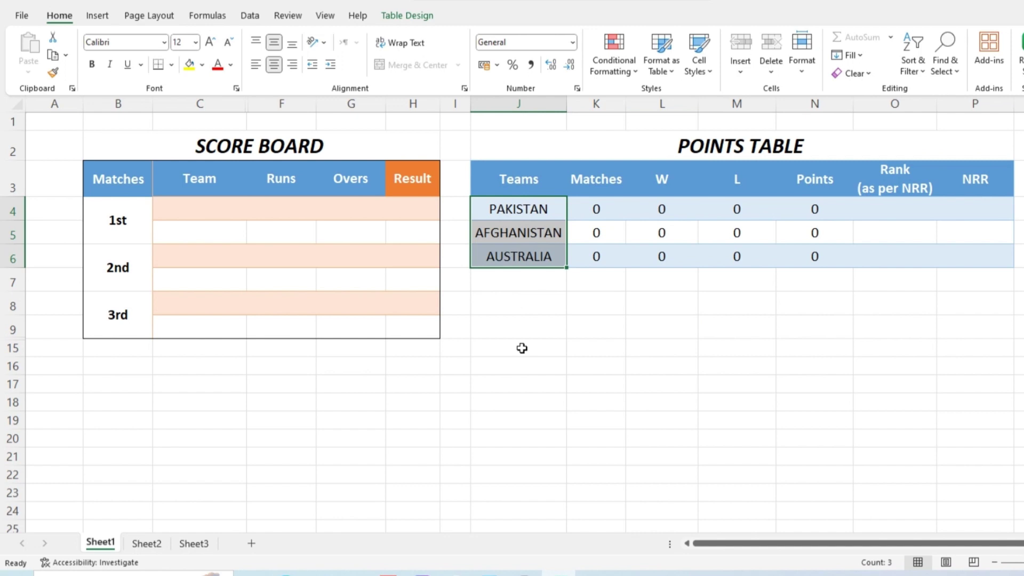
{"action": "left_click", "coordinate": [521, 347]}
Step: Pick PAKISTAN and AFGHANISTAN as the 1st match's teams from the dropdowns
{"action": "left_click", "coordinate": [229, 209]}
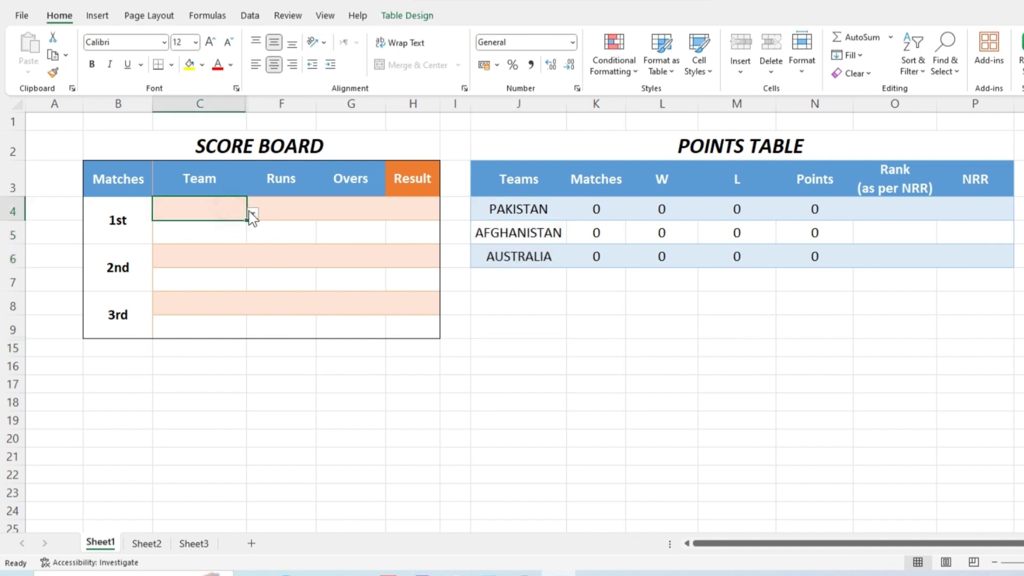
{"action": "left_click", "coordinate": [253, 213]}
{"action": "left_click", "coordinate": [219, 224]}
{"action": "left_click", "coordinate": [230, 233]}
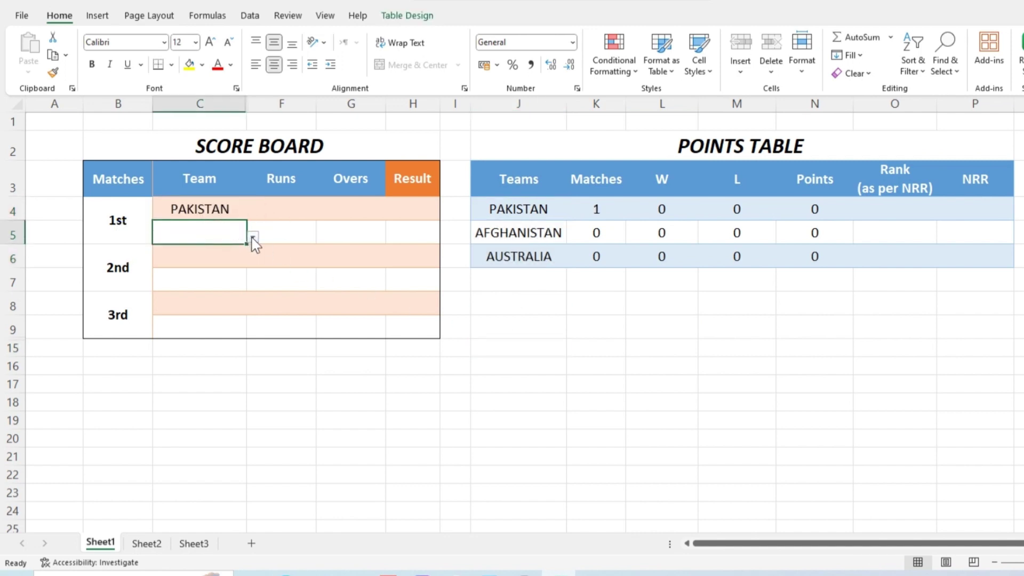
{"action": "left_click", "coordinate": [253, 238]}
{"action": "left_click", "coordinate": [213, 261]}
Step: Enter Pakistan's 100 runs in 10 overs and Afghanistan's 80 runs in 10 overs
{"action": "left_click", "coordinate": [279, 207]}
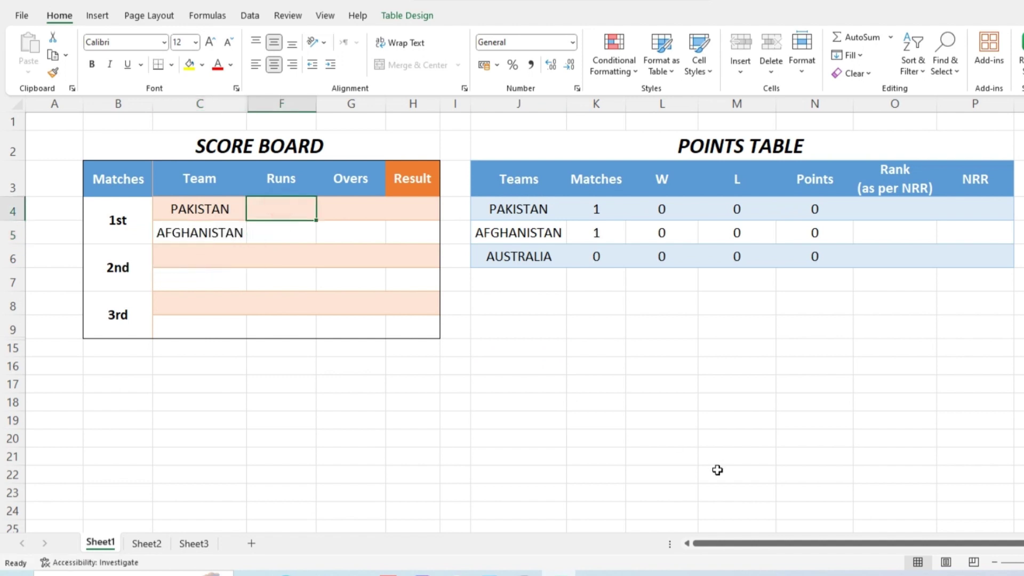
{"action": "type", "text": "100"}
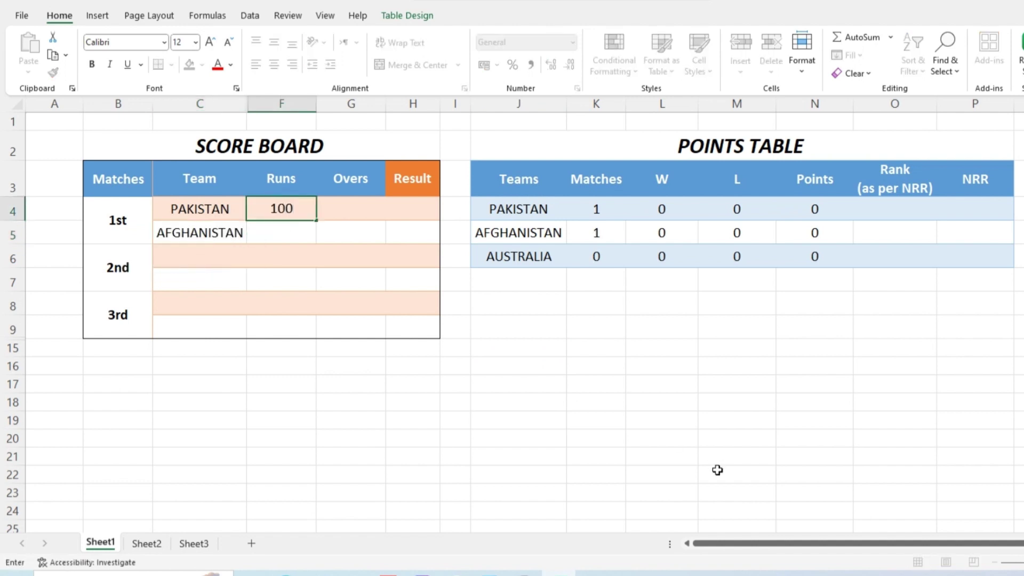
{"action": "key", "text": "Tab"}
{"action": "type", "text": "10"}
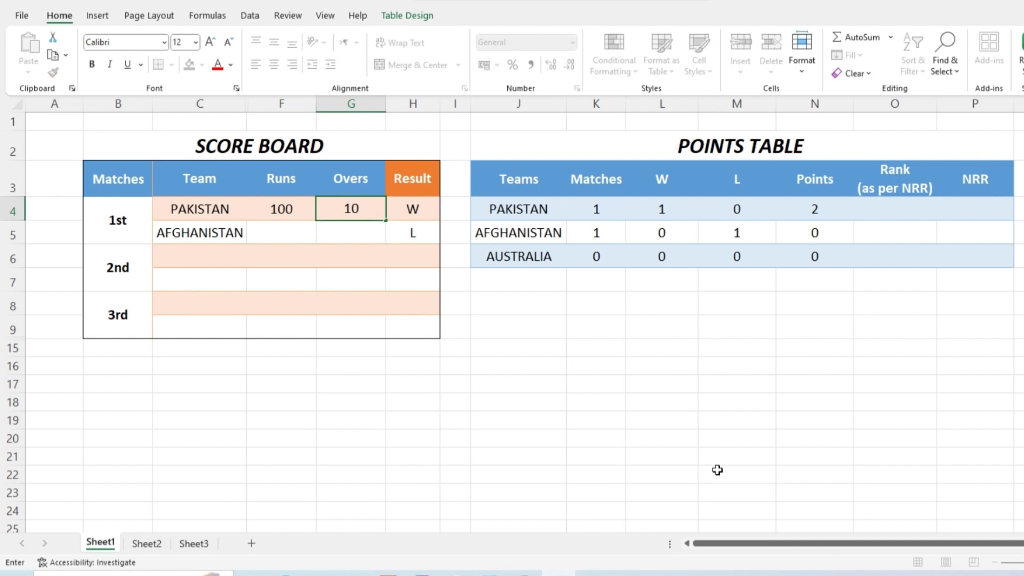
{"action": "left_click", "coordinate": [533, 403]}
{"action": "left_click", "coordinate": [291, 238]}
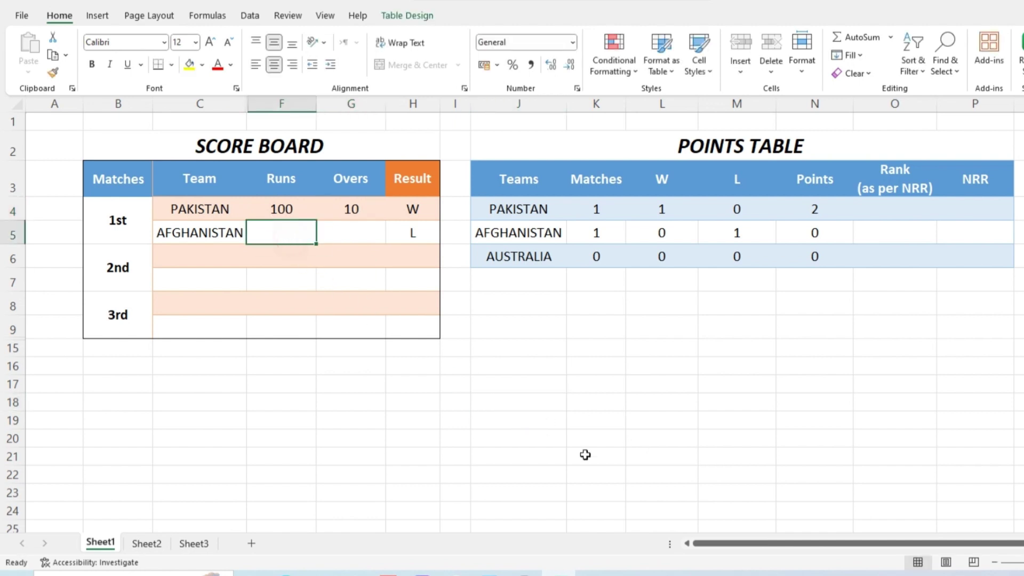
{"action": "type", "text": "80"}
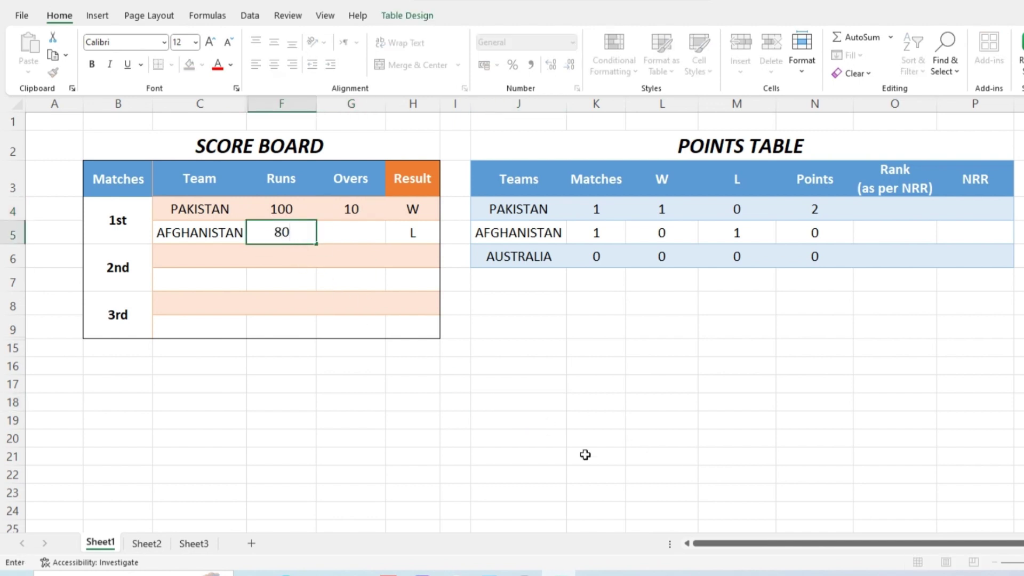
{"action": "key", "text": "Tab"}
{"action": "type", "text": "1"}
{"action": "key", "text": "Return"}
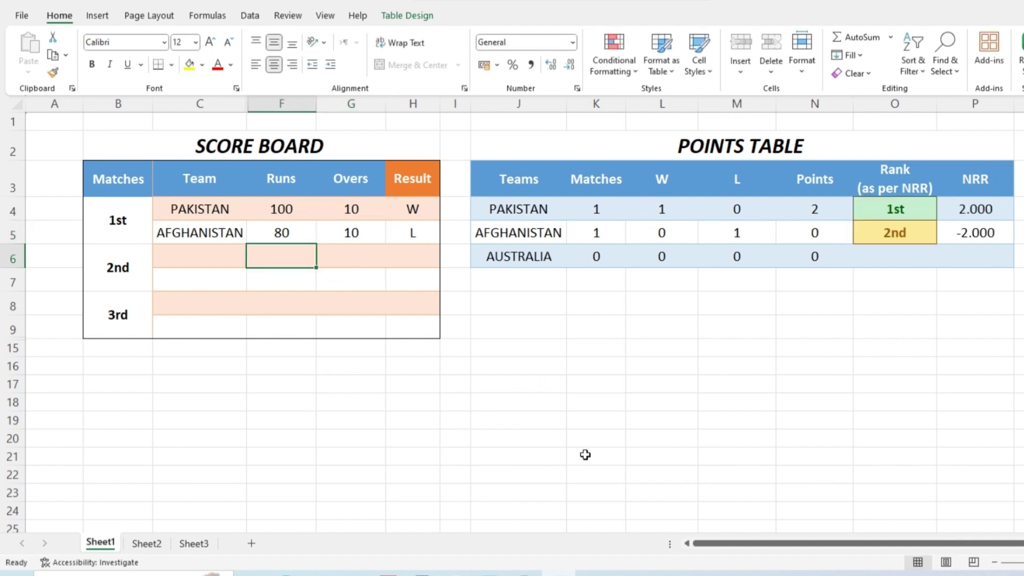
{"action": "left_click_drag", "start_coordinate": [533, 176], "coordinate": [984, 267]}
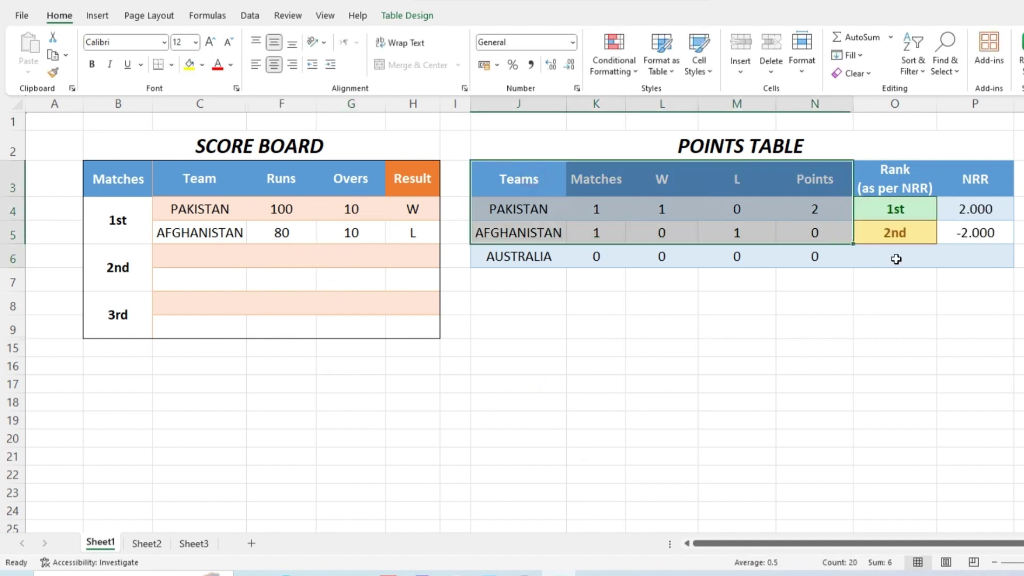
{"action": "left_click", "coordinate": [813, 348]}
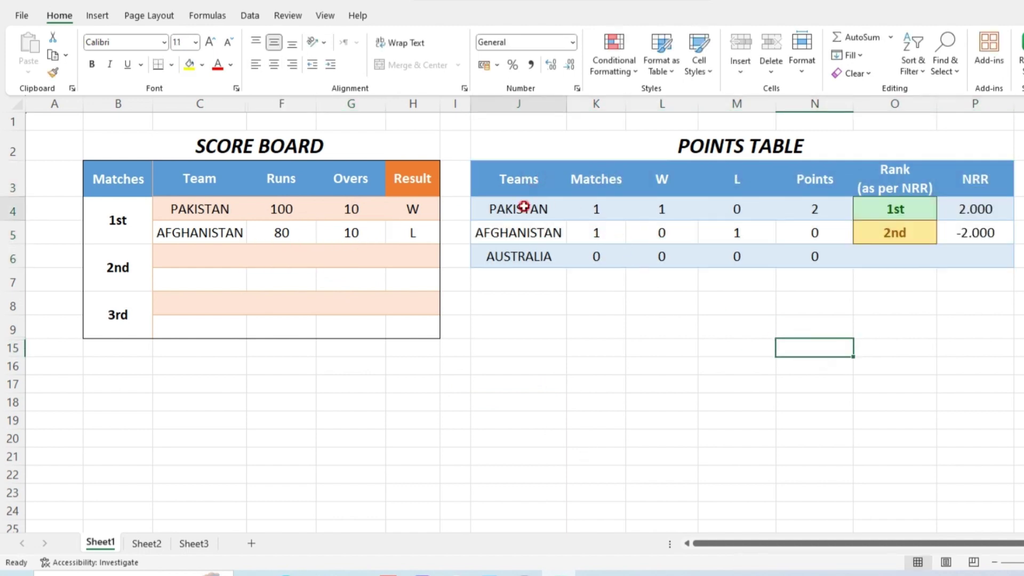
{"action": "left_click", "coordinate": [608, 207]}
{"action": "left_click", "coordinate": [658, 208]}
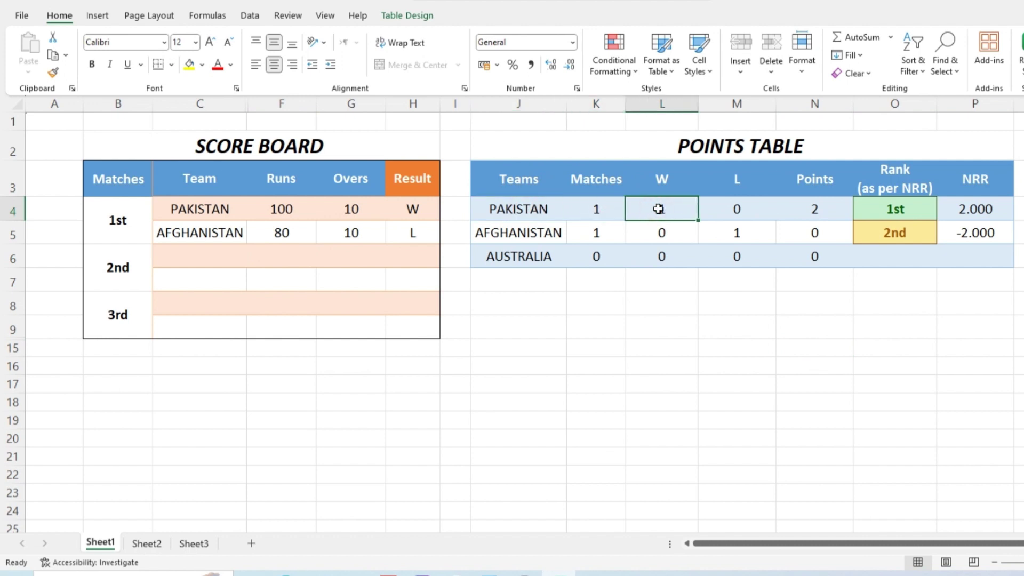
{"action": "left_click", "coordinate": [730, 215]}
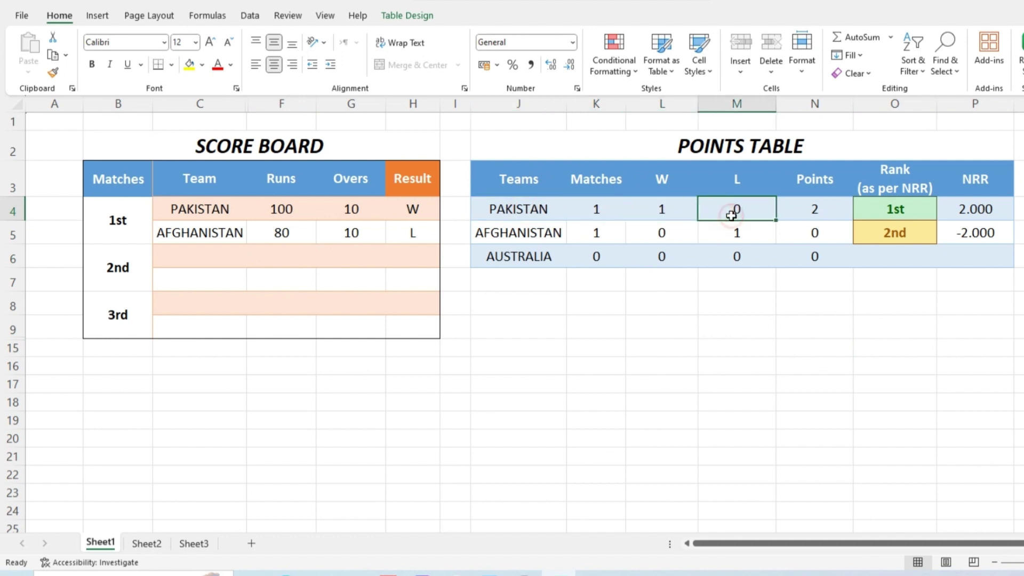
{"action": "left_click", "coordinate": [810, 207]}
{"action": "left_click", "coordinate": [920, 212]}
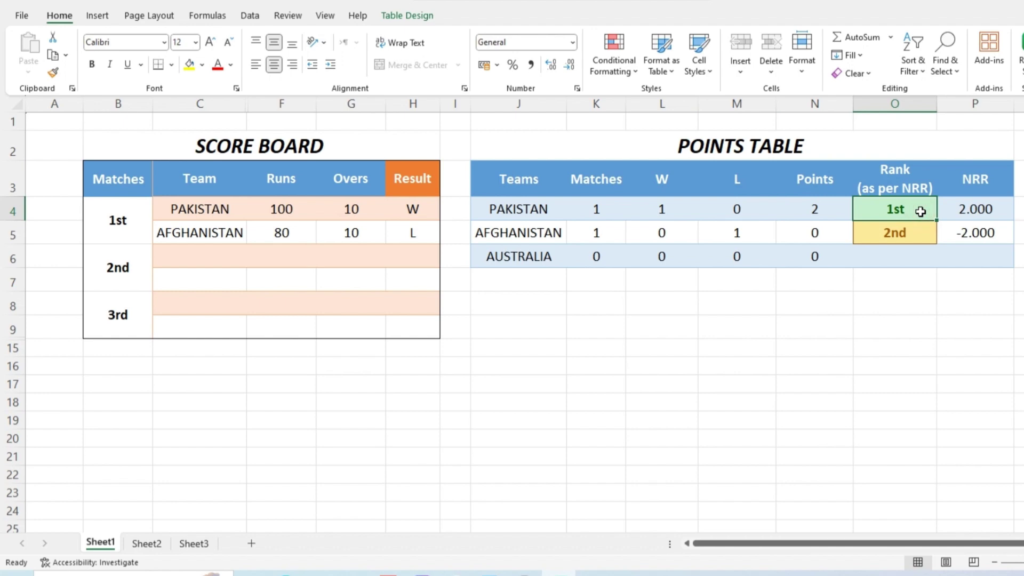
{"action": "left_click", "coordinate": [989, 209]}
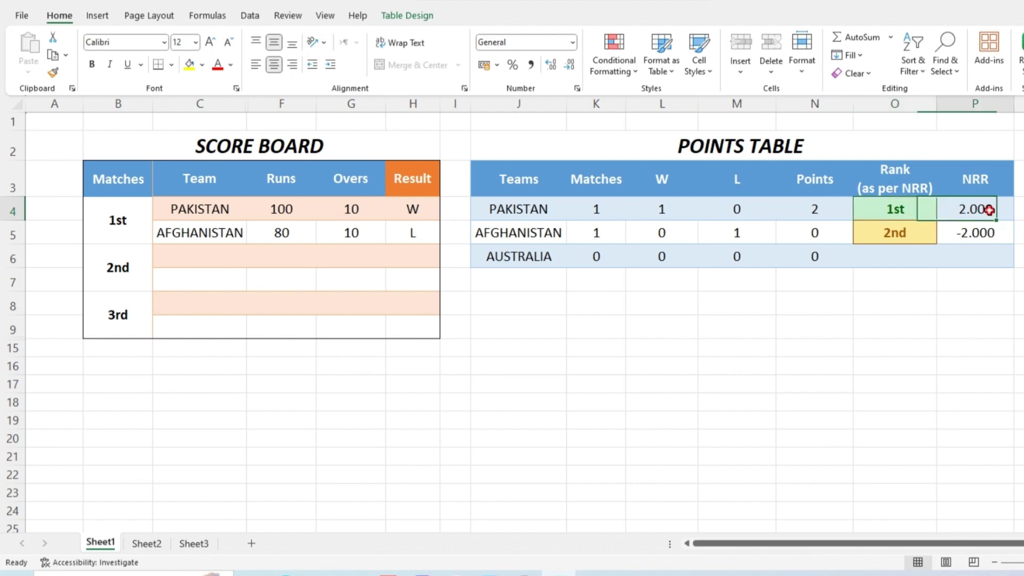
{"action": "left_click", "coordinate": [595, 365]}
{"action": "left_click", "coordinate": [592, 231]}
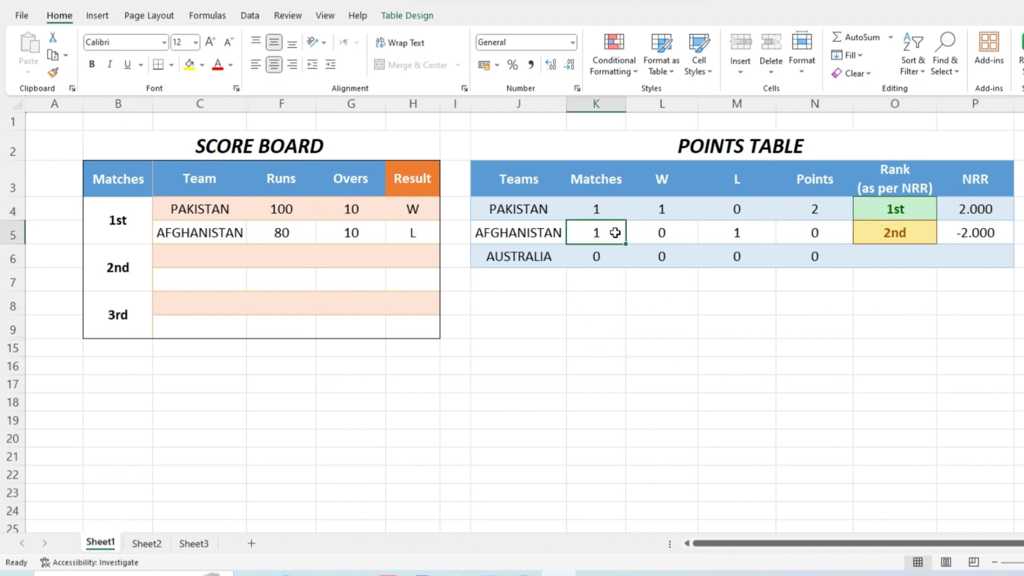
{"action": "left_click", "coordinate": [674, 233]}
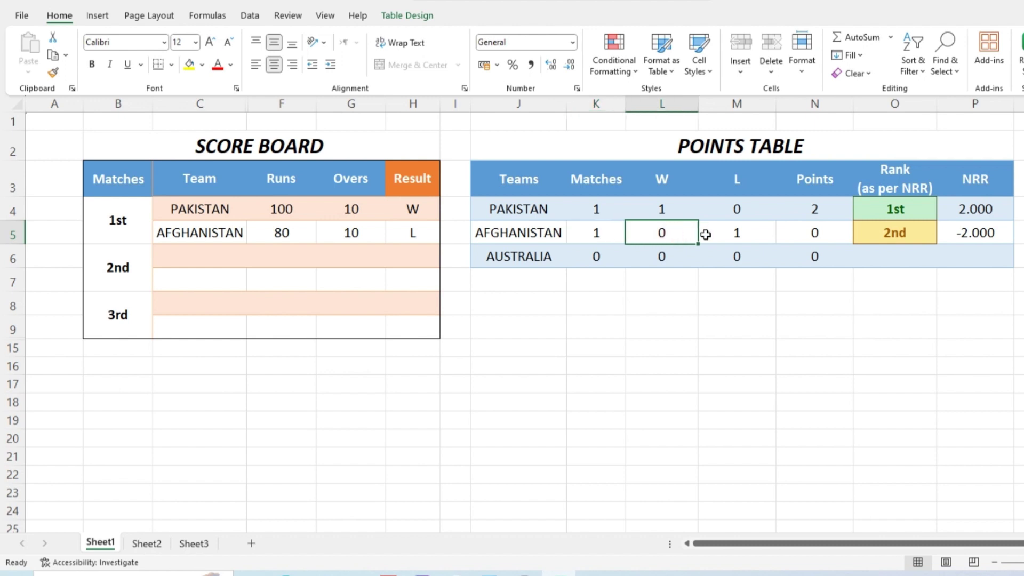
{"action": "left_click", "coordinate": [722, 233]}
{"action": "left_click", "coordinate": [814, 232]}
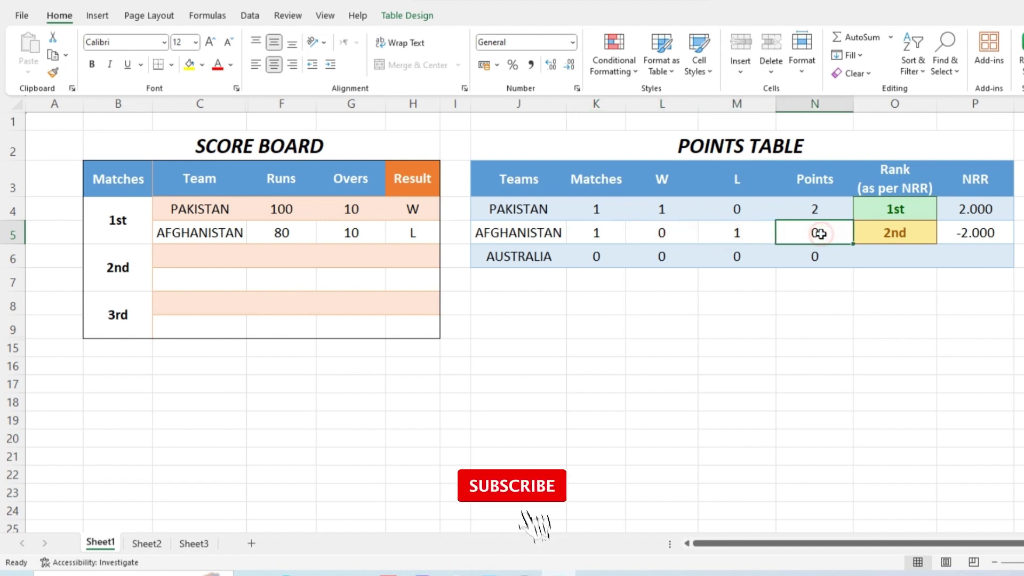
{"action": "left_click", "coordinate": [879, 231]}
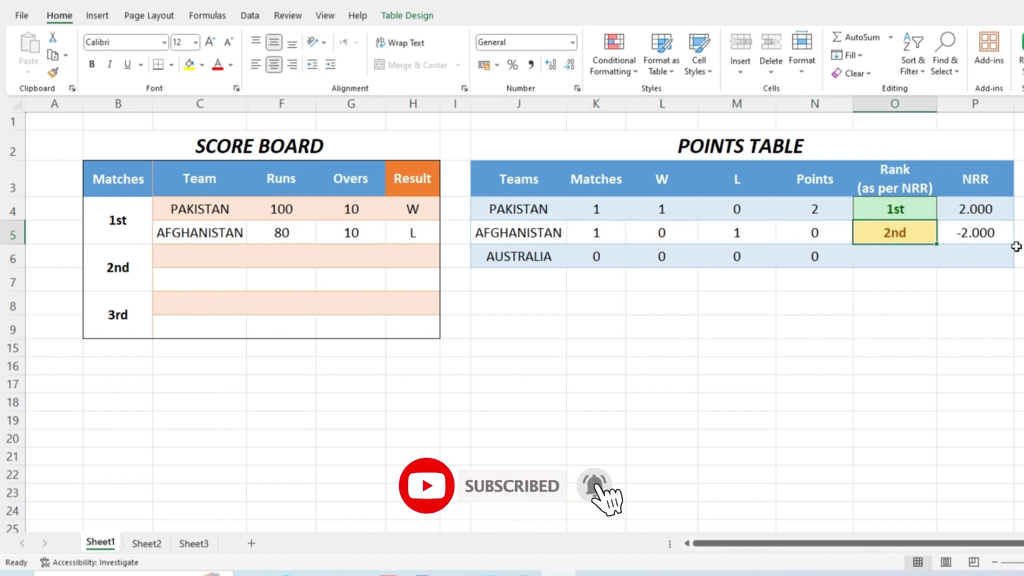
{"action": "left_click", "coordinate": [949, 299]}
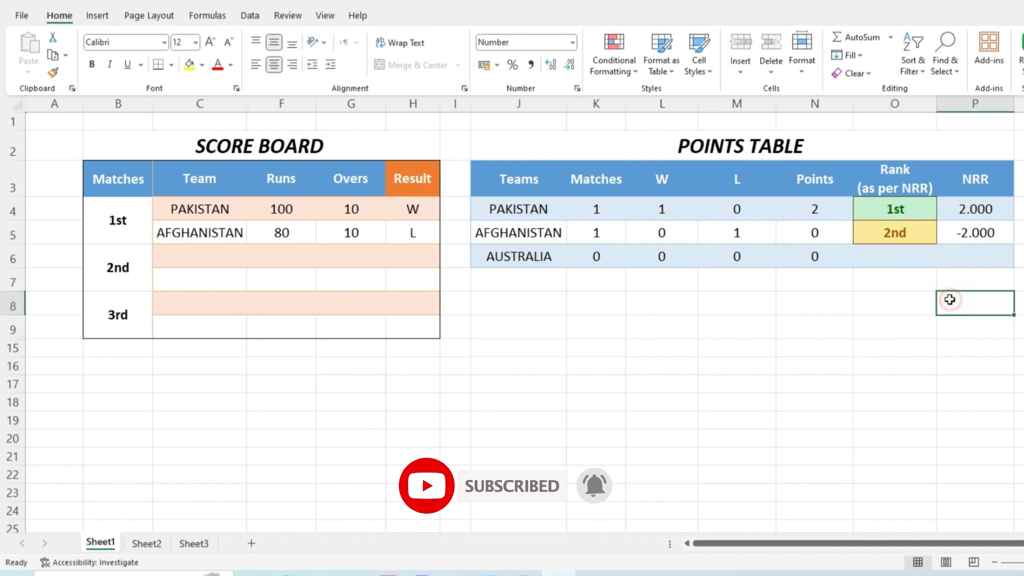
{"action": "left_click", "coordinate": [210, 256]}
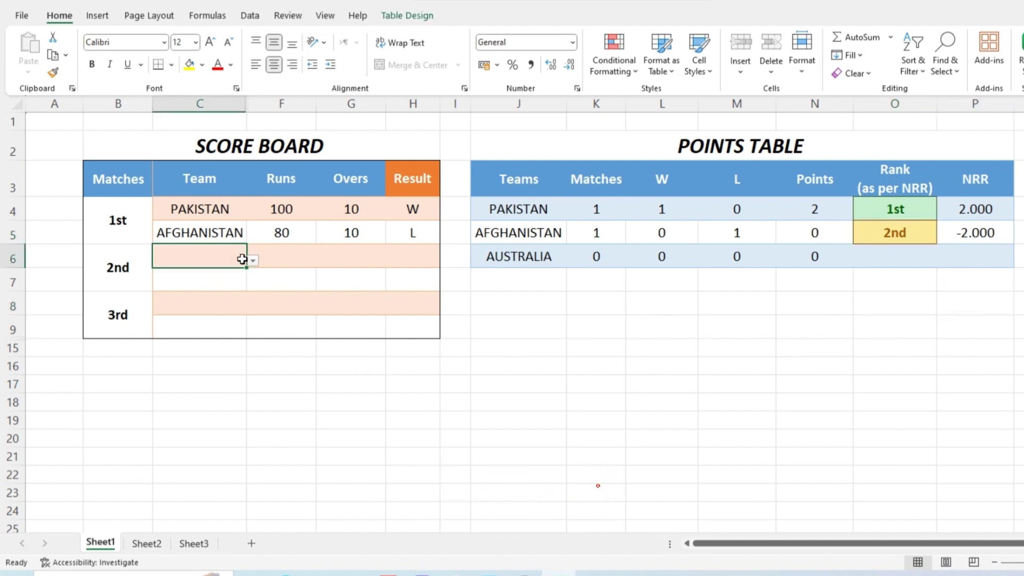
Step: Pick PAKISTAN and AUSTRALIA as the 2nd match's teams from the dropdowns
{"action": "left_click", "coordinate": [252, 261]}
{"action": "left_click", "coordinate": [226, 273]}
{"action": "left_click", "coordinate": [224, 279]}
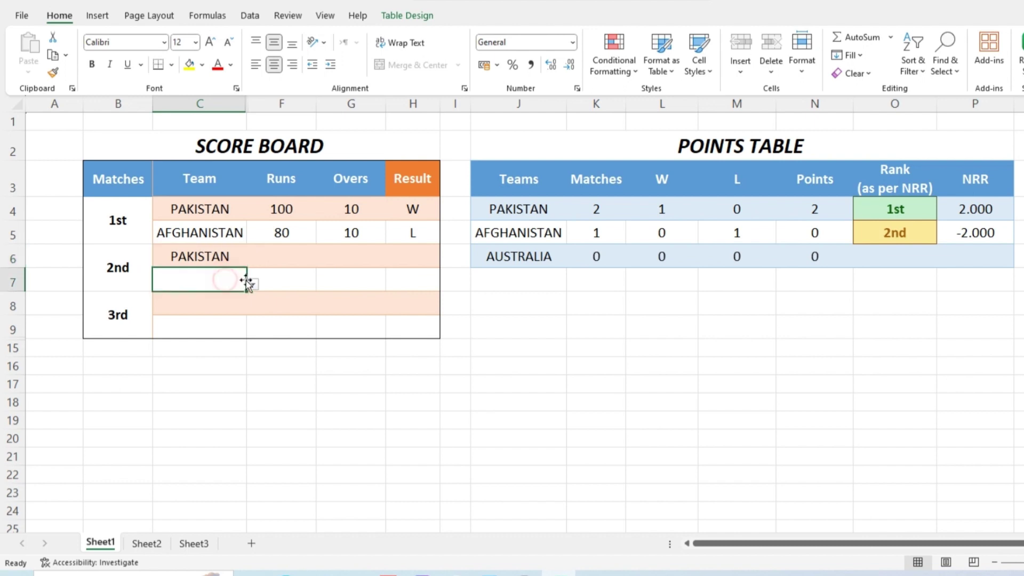
{"action": "left_click", "coordinate": [252, 283]}
{"action": "left_click", "coordinate": [202, 321]}
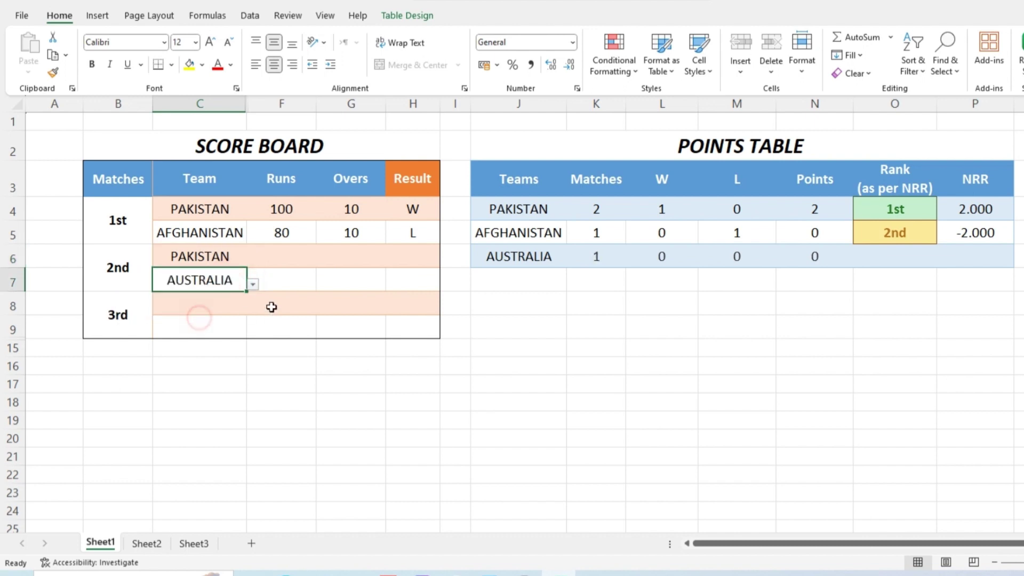
Step: Enter Pakistan's 2nd-match score of 60 runs in 10 overs
{"action": "left_click", "coordinate": [290, 263]}
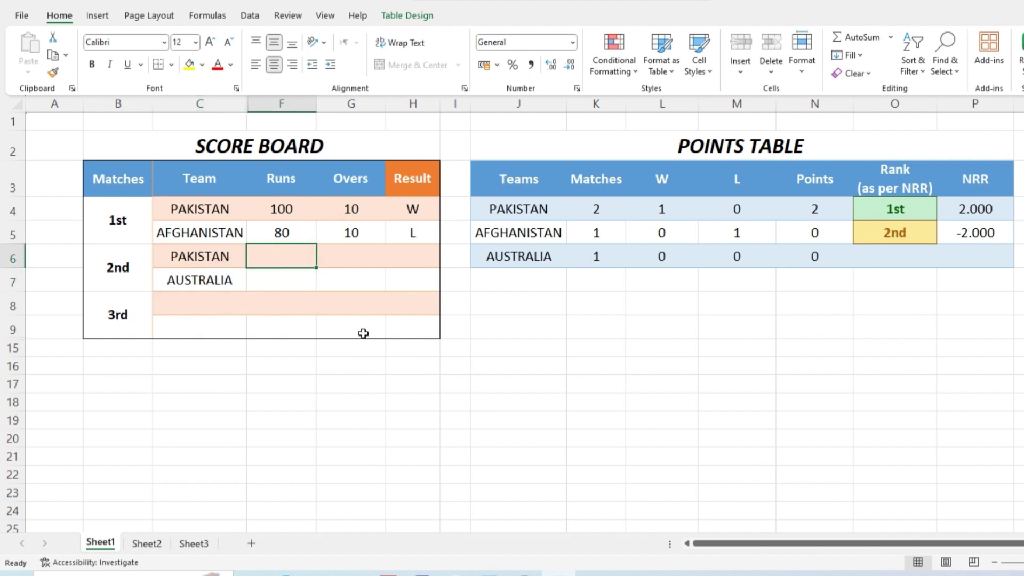
{"action": "type", "text": "60"}
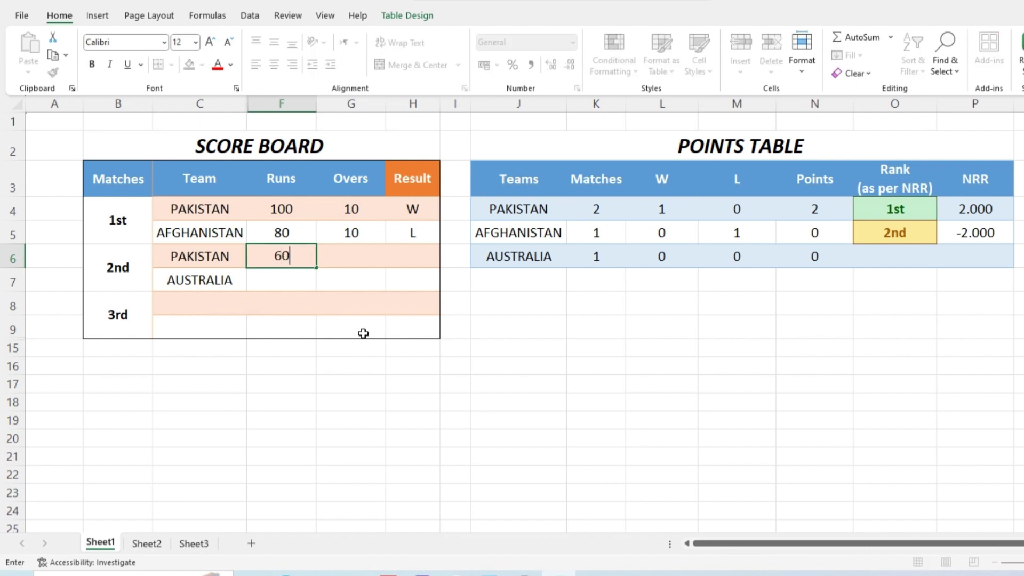
{"action": "key", "text": "Tab"}
{"action": "type", "text": "10"}
{"action": "key", "text": "Return"}
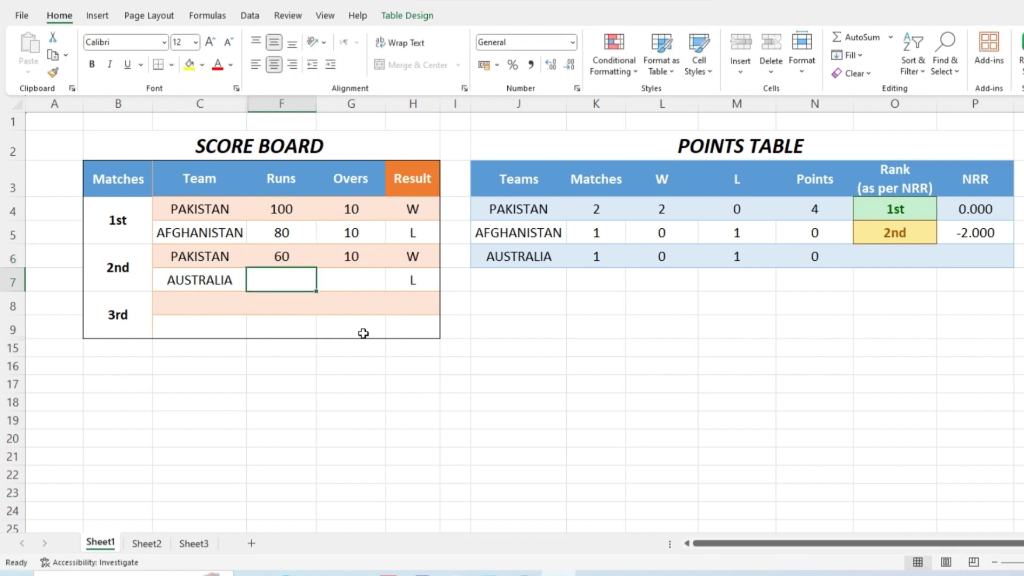
Step: Enter Australia's 61 runs in 8 overs in F7:G7
{"action": "type", "text": "61"}
{"action": "key", "text": "Tab"}
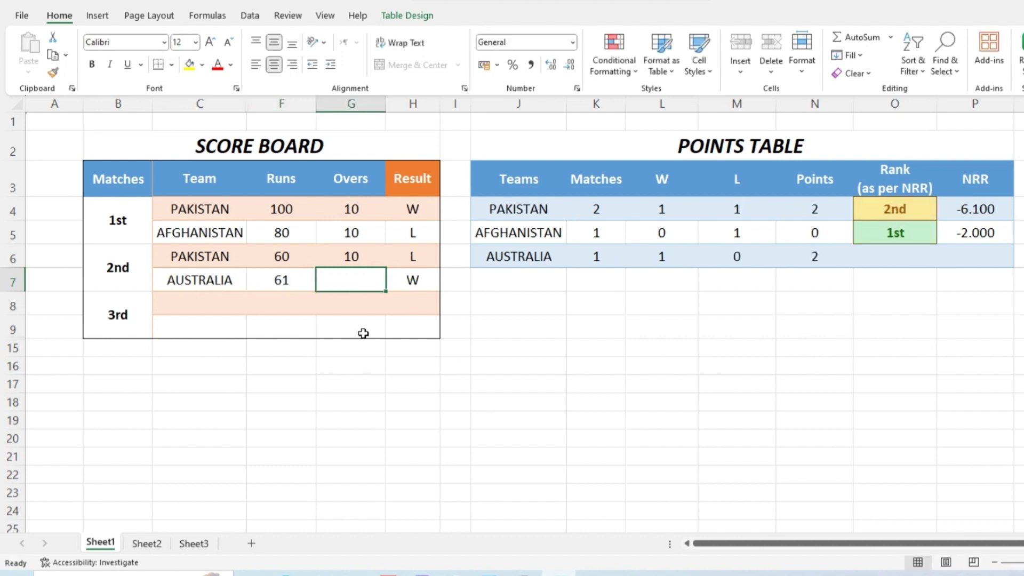
{"action": "type", "text": "8"}
{"action": "key", "text": "Return"}
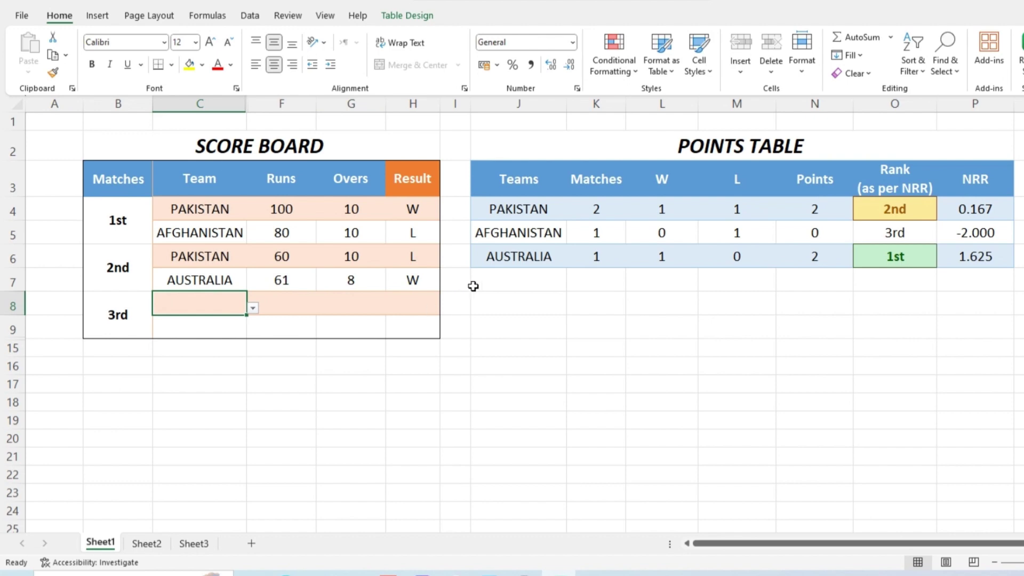
{"action": "left_click", "coordinate": [592, 210]}
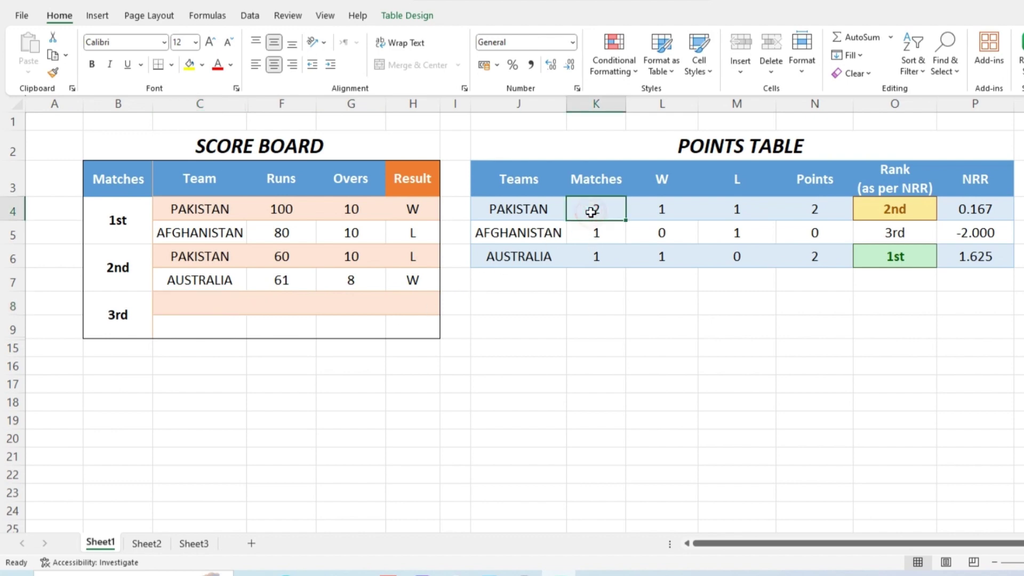
{"action": "left_click", "coordinate": [660, 210]}
{"action": "left_click", "coordinate": [719, 210]}
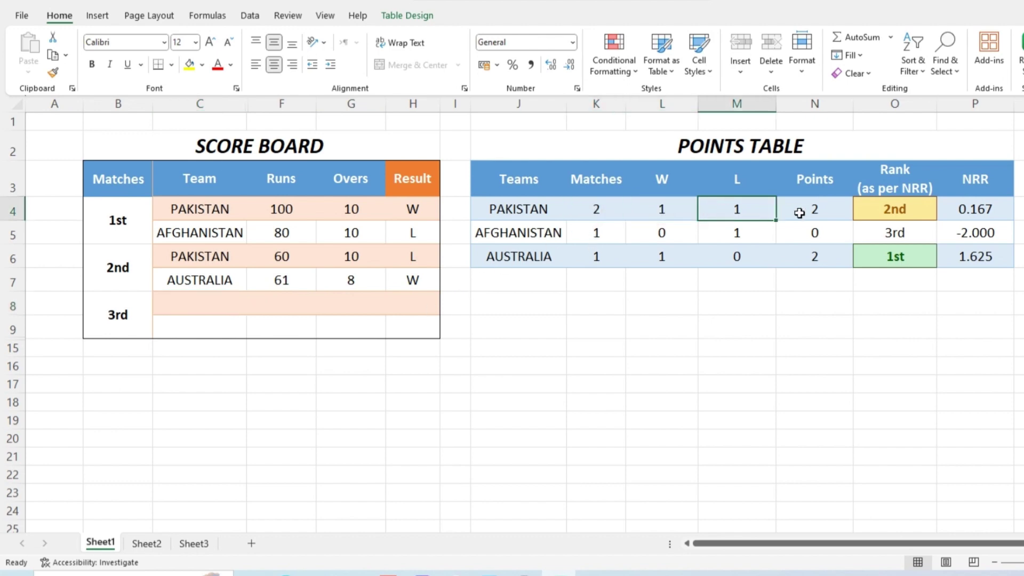
{"action": "left_click", "coordinate": [808, 210]}
{"action": "left_click", "coordinate": [887, 203]}
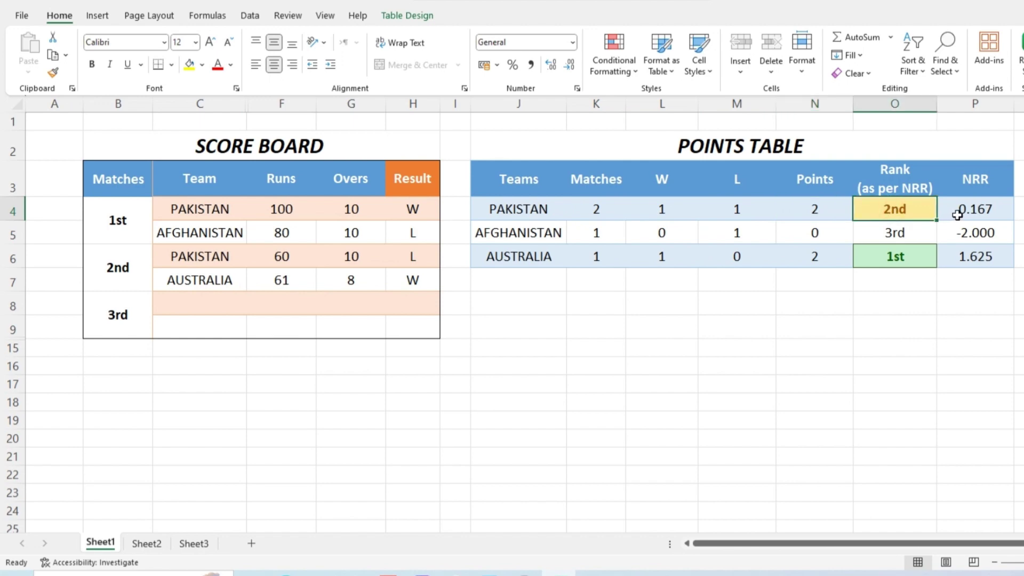
{"action": "left_click", "coordinate": [579, 257]}
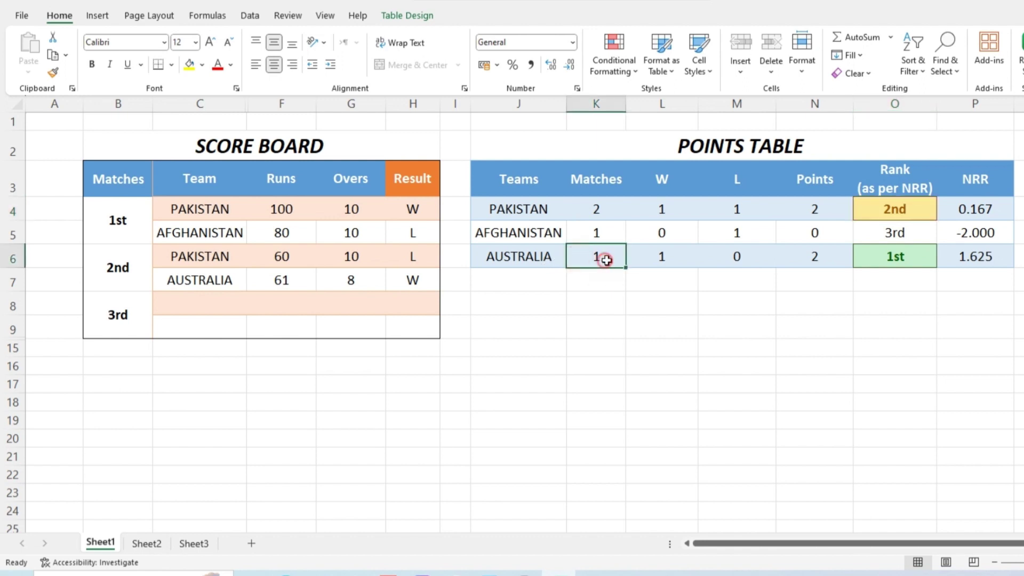
{"action": "left_click", "coordinate": [660, 259]}
{"action": "left_click", "coordinate": [734, 258]}
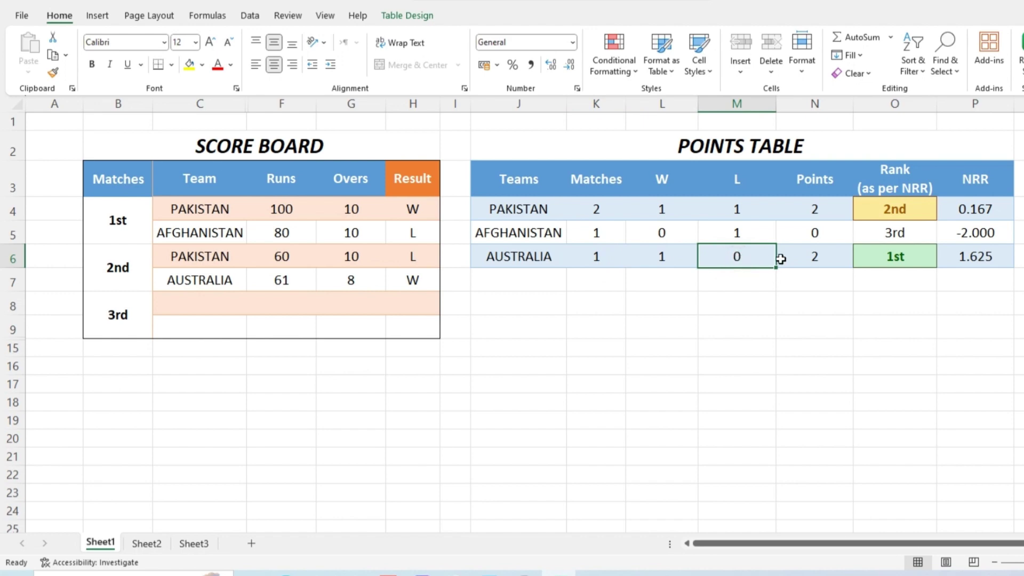
{"action": "left_click", "coordinate": [818, 254]}
{"action": "left_click", "coordinate": [879, 257]}
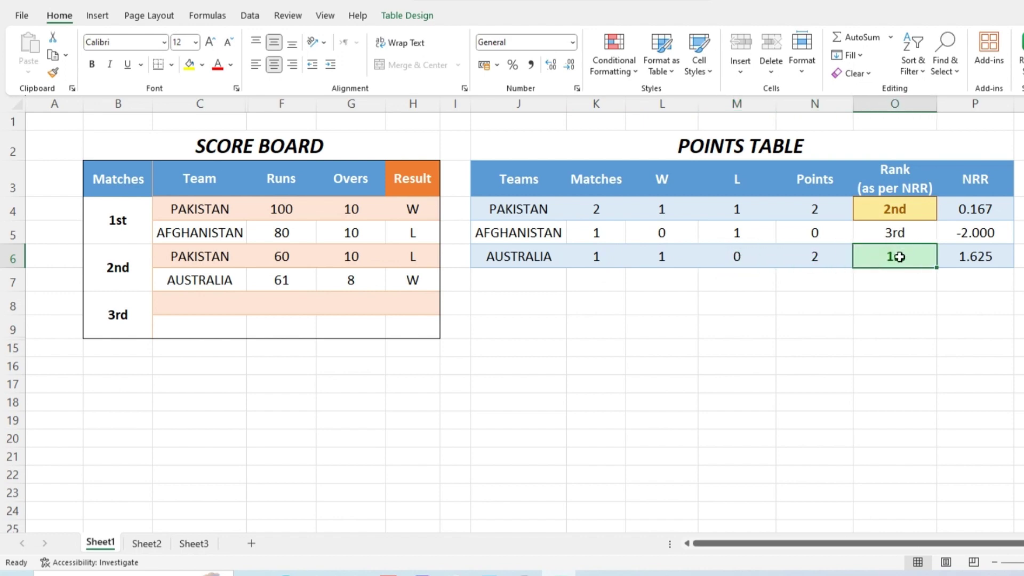
{"action": "left_click", "coordinate": [814, 208]}
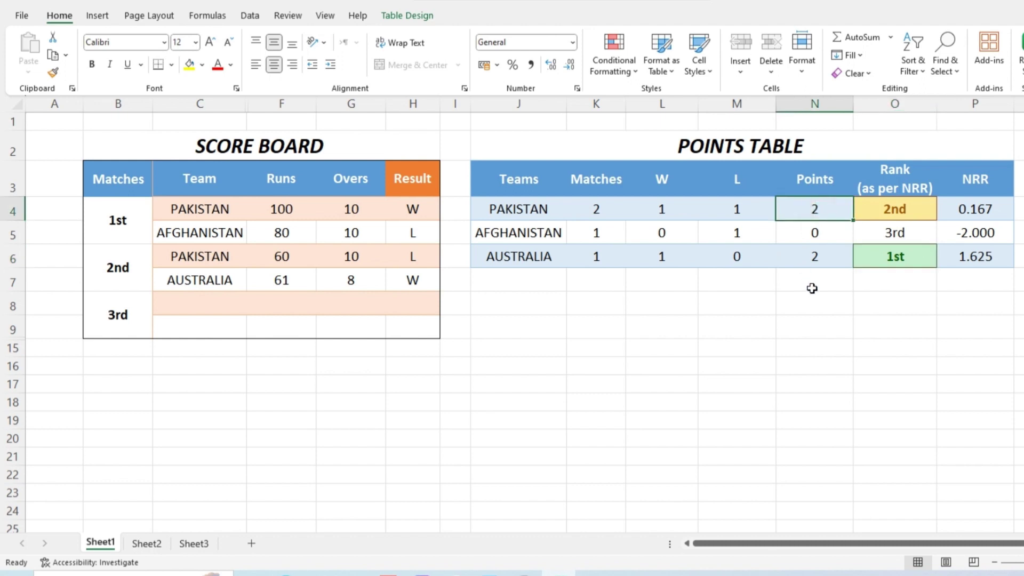
{"action": "left_click", "coordinate": [898, 258]}
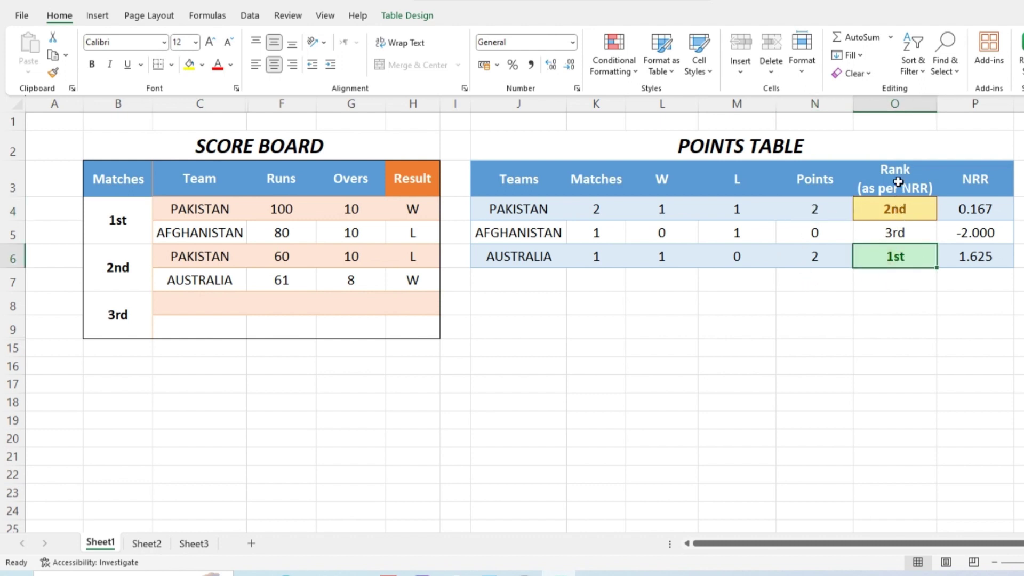
{"action": "left_click_drag", "start_coordinate": [898, 182], "coordinate": [902, 261]}
{"action": "left_click", "coordinate": [900, 256]}
{"action": "left_click", "coordinate": [896, 195]}
{"action": "left_click_drag", "start_coordinate": [993, 189], "coordinate": [976, 258]}
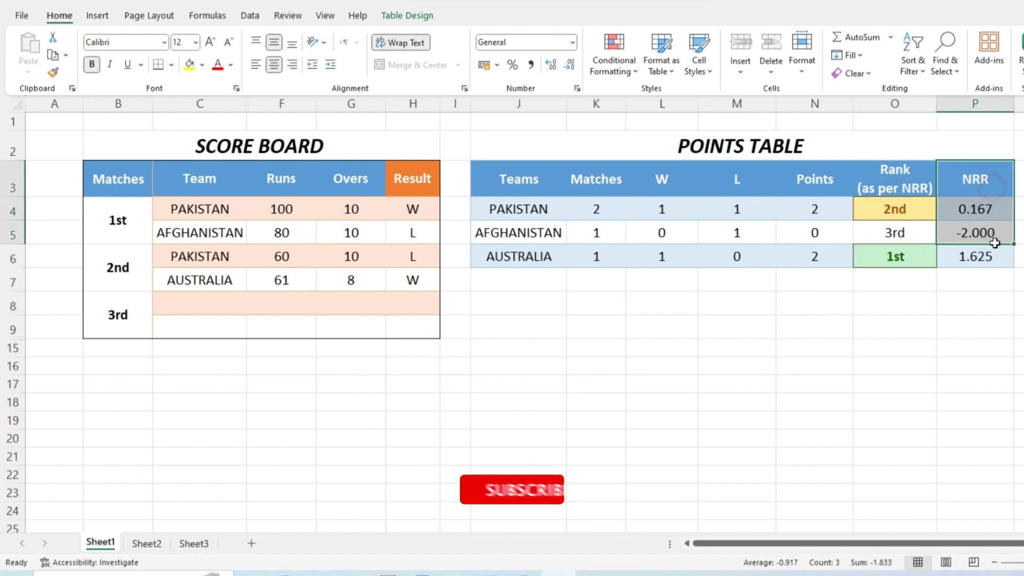
{"action": "left_click", "coordinate": [951, 299]}
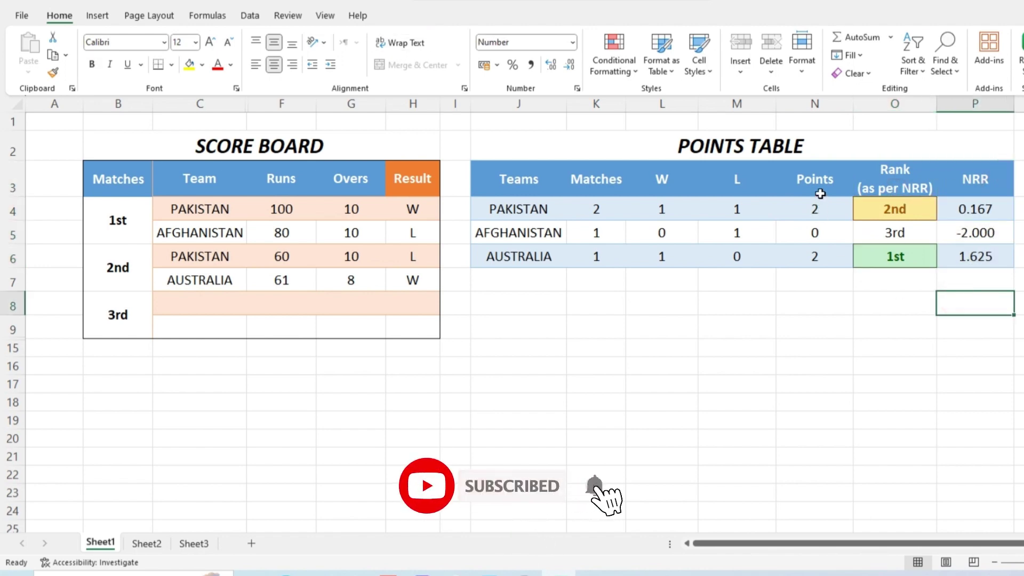
{"action": "left_click_drag", "start_coordinate": [817, 192], "coordinate": [818, 258]}
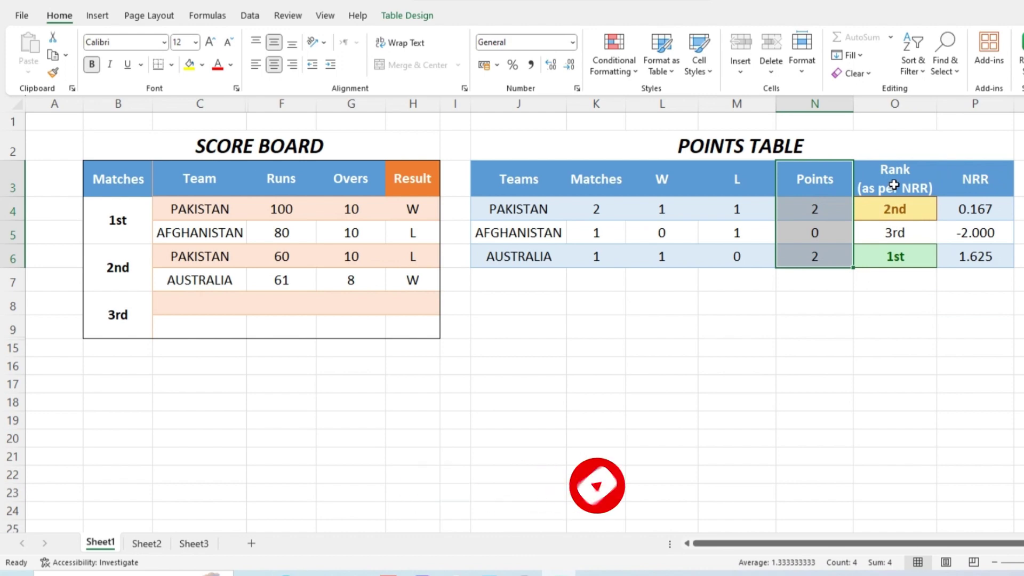
{"action": "left_click_drag", "start_coordinate": [893, 185], "coordinate": [895, 187]}
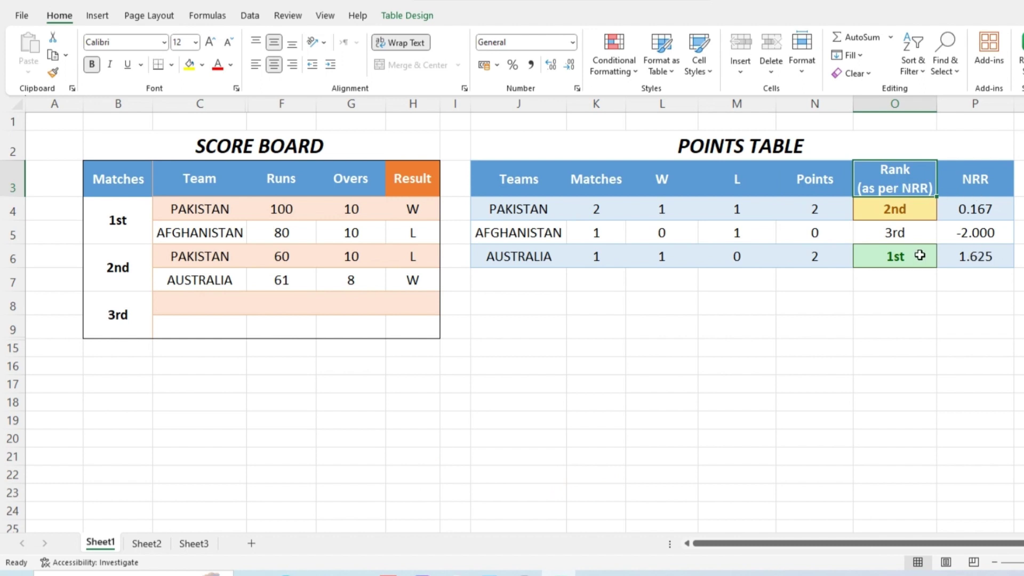
{"action": "left_click", "coordinate": [868, 299]}
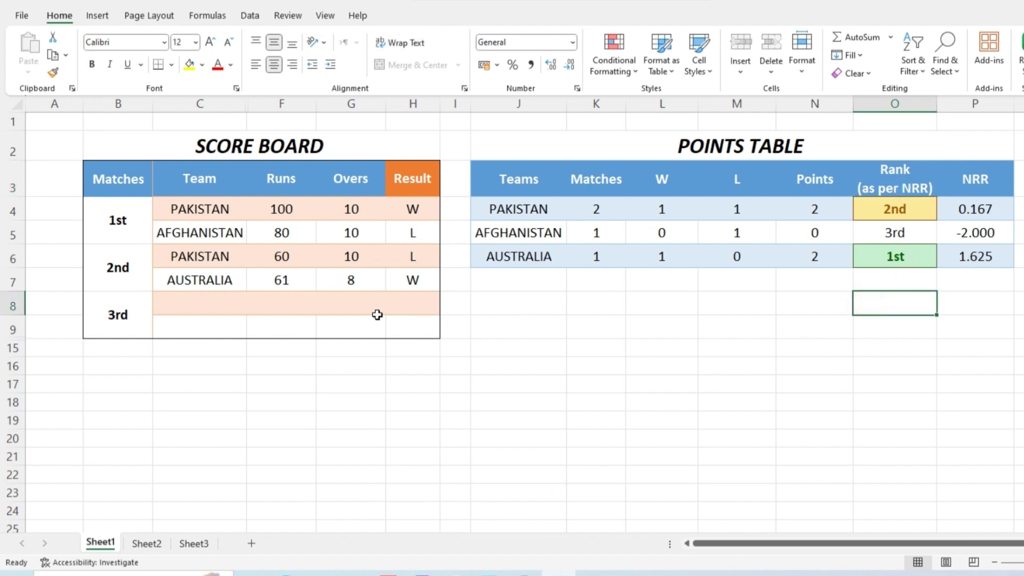
{"action": "key", "text": "Up"}
{"action": "key", "text": "Up"}
{"action": "key", "text": "Up"}
{"action": "key", "text": "Left"}
{"action": "key", "text": "Left"}
{"action": "key", "text": "Left"}
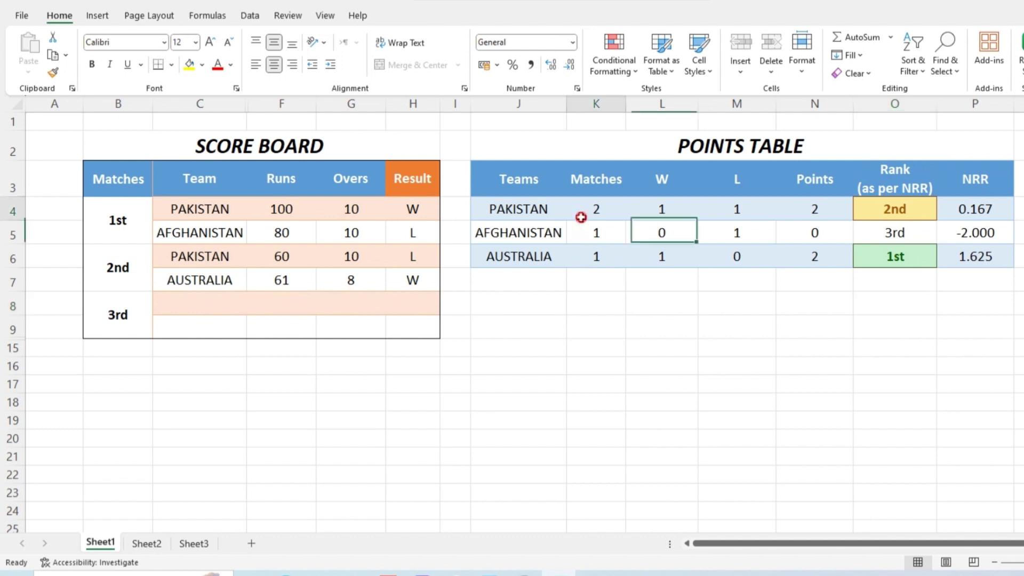
{"action": "left_click", "coordinate": [581, 217]}
{"action": "left_click", "coordinate": [539, 233]}
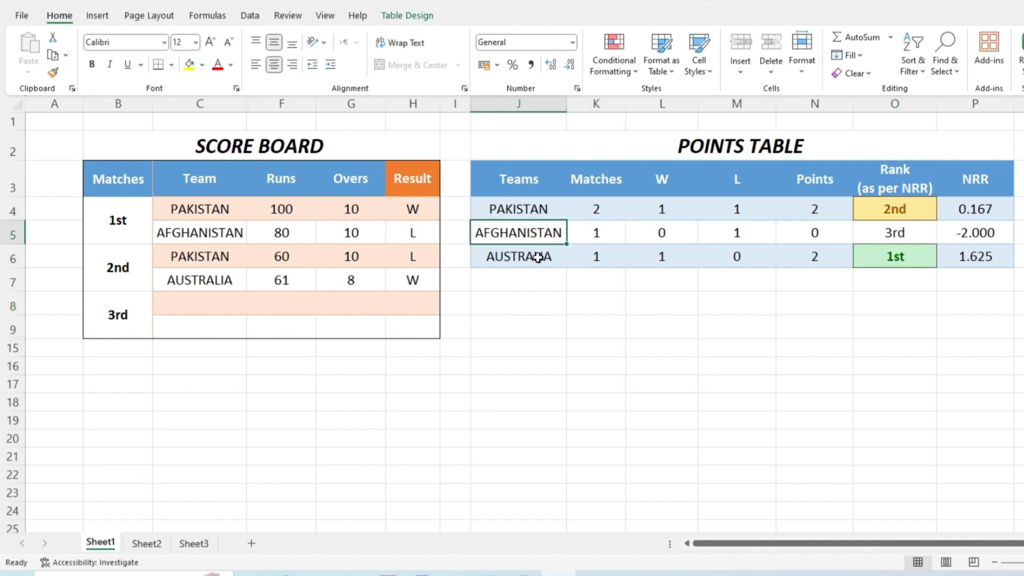
{"action": "left_click", "coordinate": [538, 256]}
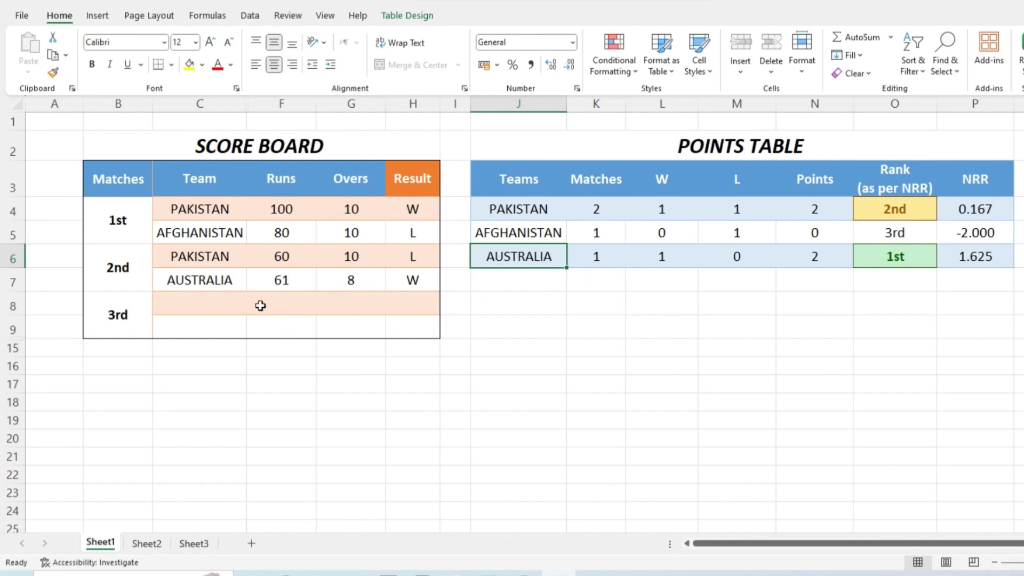
Step: Pick AFGHANISTAN in C8 and AUSTRALIA in C9 as the 3rd match's teams
{"action": "left_click", "coordinate": [223, 303]}
{"action": "left_click", "coordinate": [253, 307]}
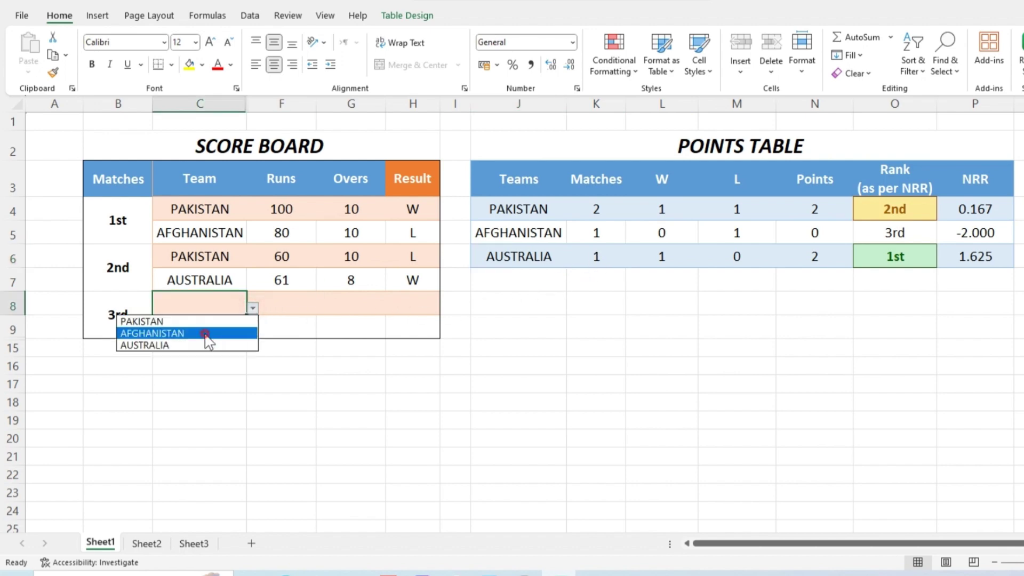
{"action": "left_click", "coordinate": [205, 333]}
{"action": "left_click", "coordinate": [229, 321]}
{"action": "left_click", "coordinate": [253, 331]}
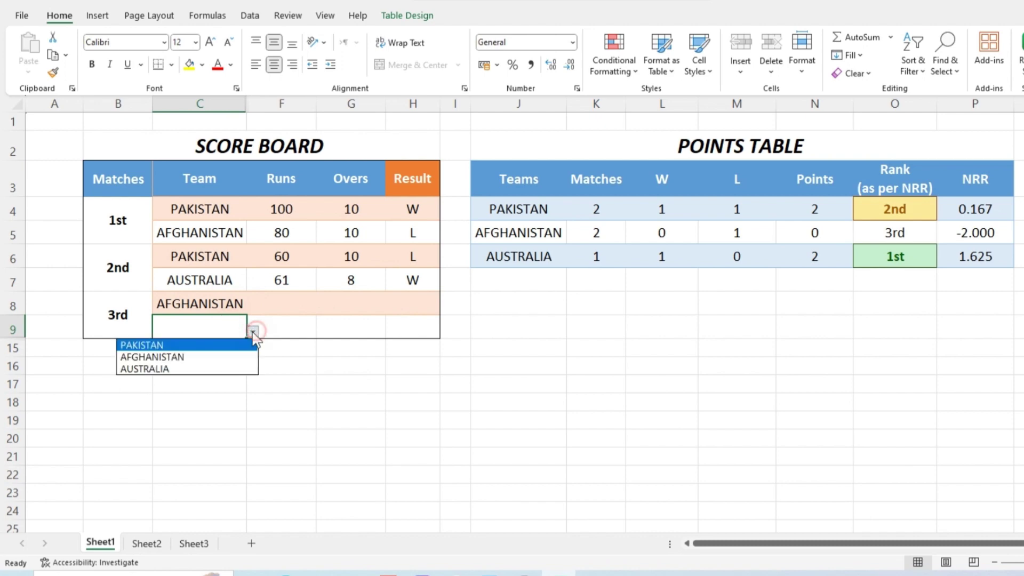
{"action": "left_click", "coordinate": [197, 368]}
Step: Enter Afghanistan's 90 runs in 10 overs and Australia's 50 runs in 10 overs
{"action": "key", "text": "Up"}
{"action": "key", "text": "Right"}
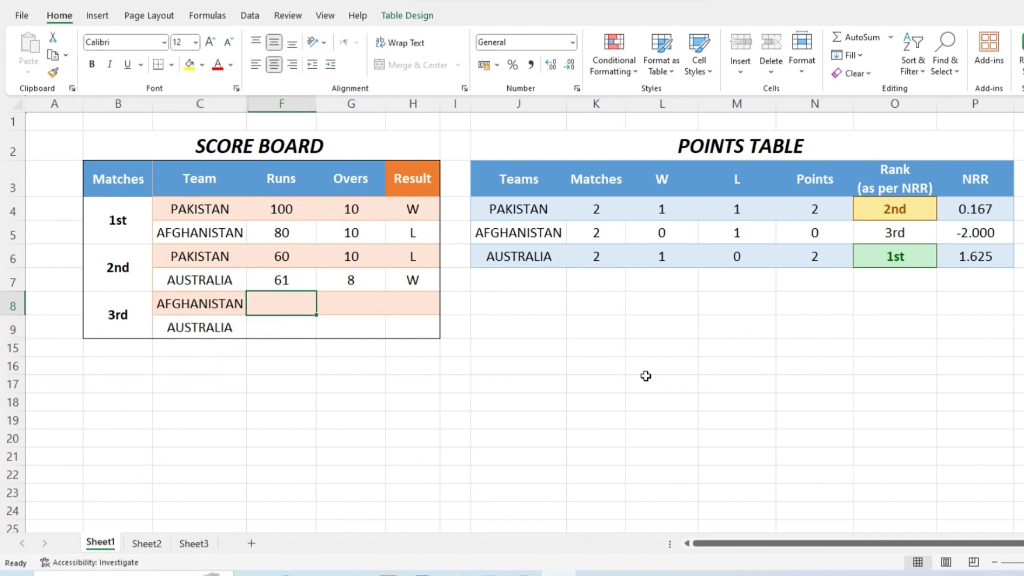
{"action": "type", "text": "90"}
{"action": "key", "text": "Tab"}
{"action": "type", "text": "10"}
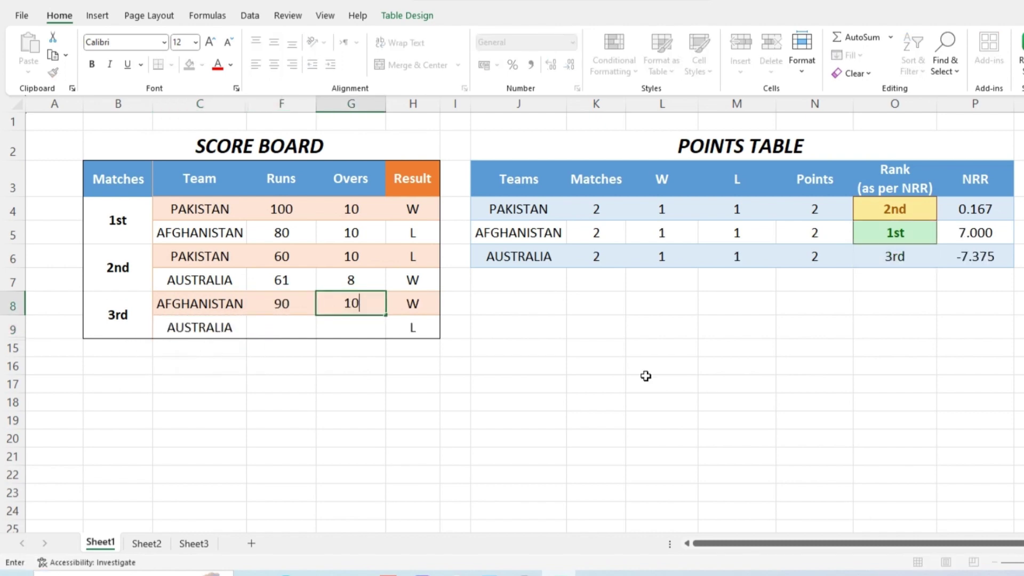
{"action": "key", "text": "Return"}
{"action": "type", "text": "50"}
{"action": "key", "text": "Tab"}
{"action": "type", "text": "10"}
{"action": "left_click", "coordinate": [599, 323]}
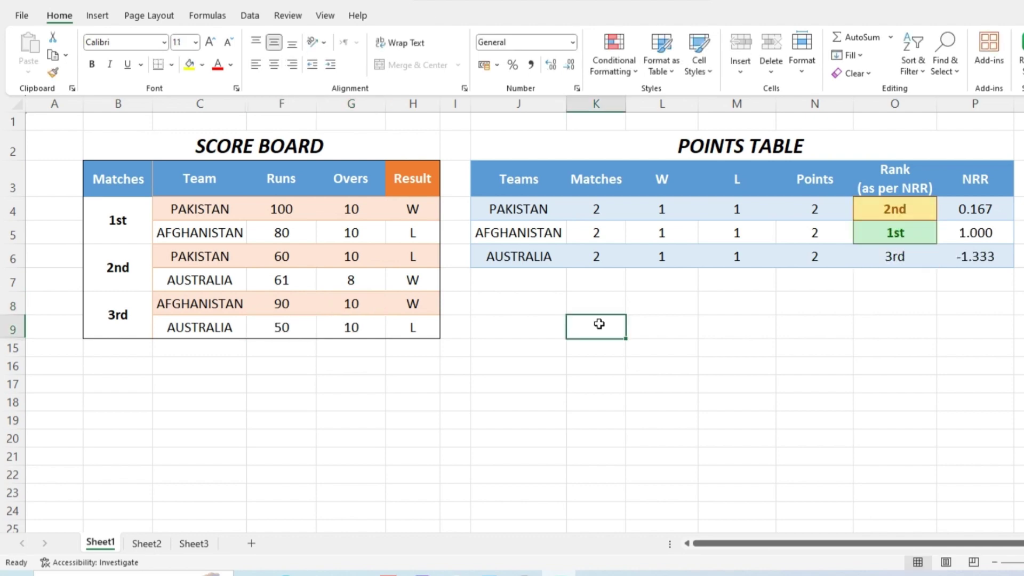
{"action": "left_click_drag", "start_coordinate": [599, 210], "coordinate": [631, 262]}
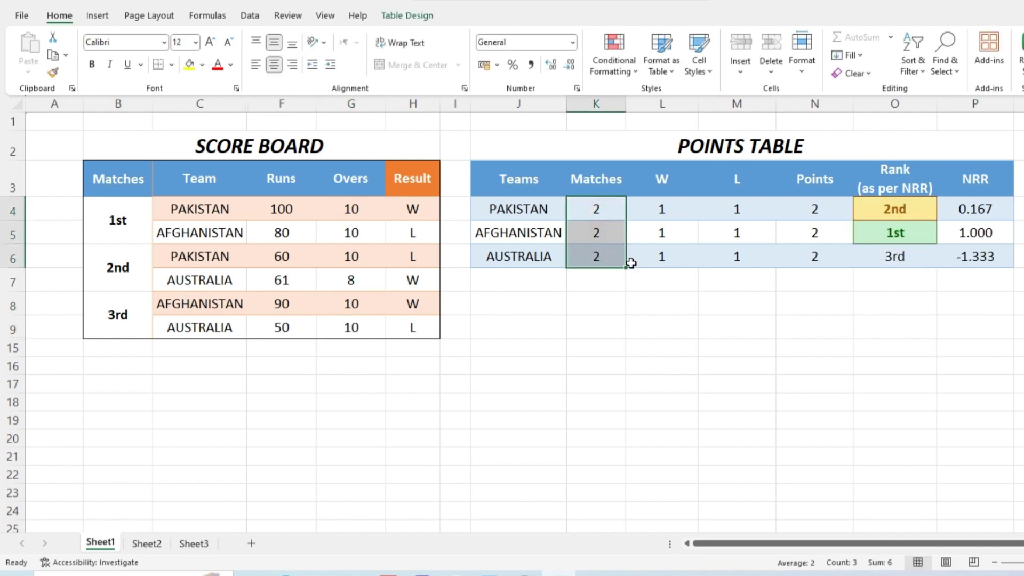
{"action": "left_click_drag", "start_coordinate": [663, 210], "coordinate": [669, 259]}
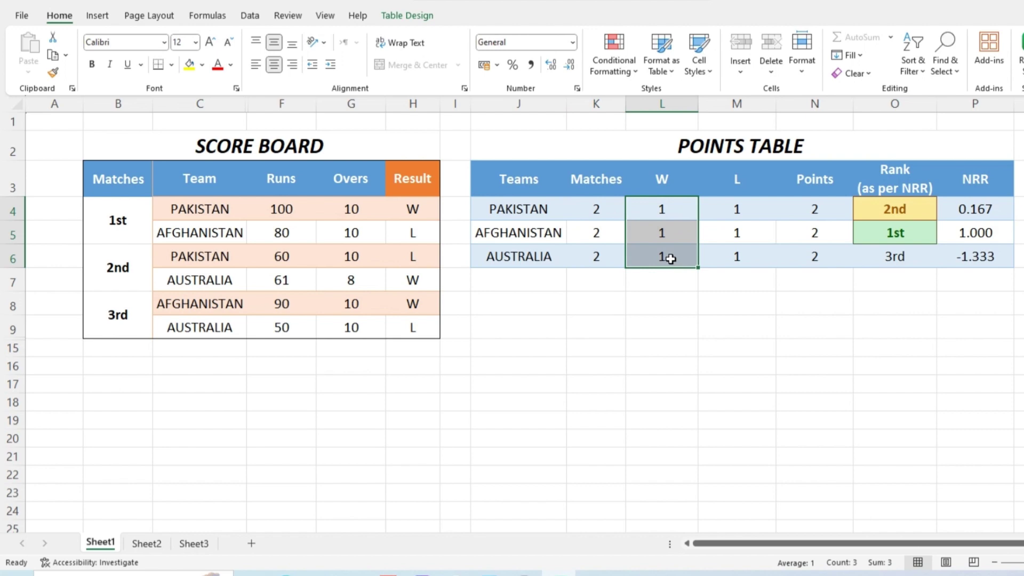
{"action": "left_click_drag", "start_coordinate": [726, 209], "coordinate": [737, 265]}
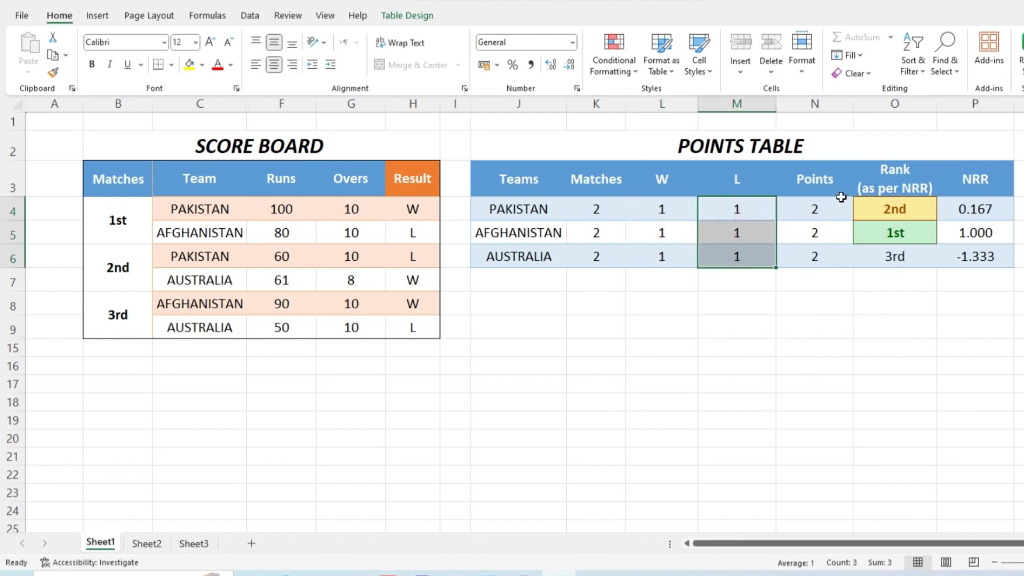
{"action": "left_click_drag", "start_coordinate": [837, 208], "coordinate": [838, 258]}
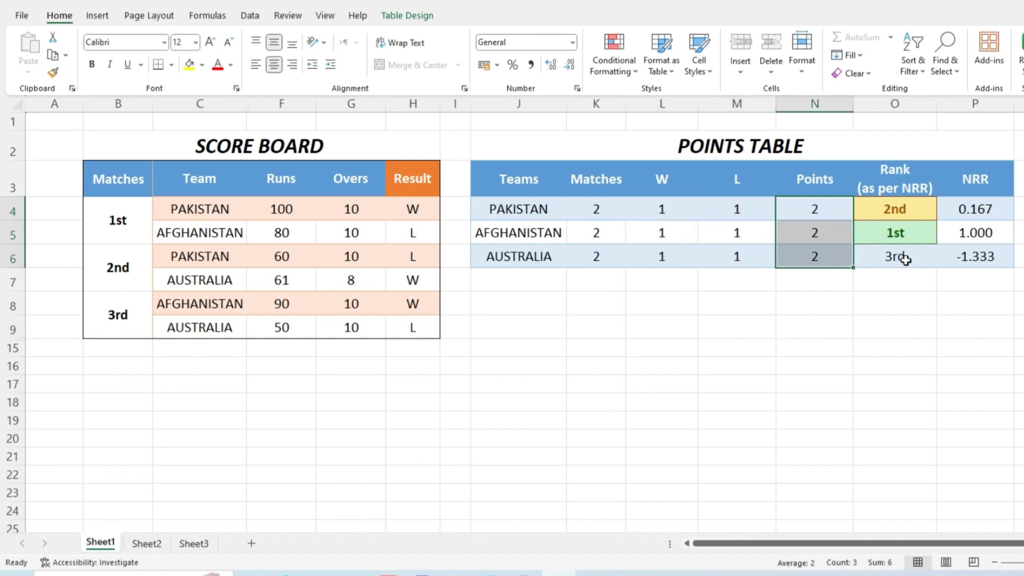
{"action": "left_click", "coordinate": [899, 233]}
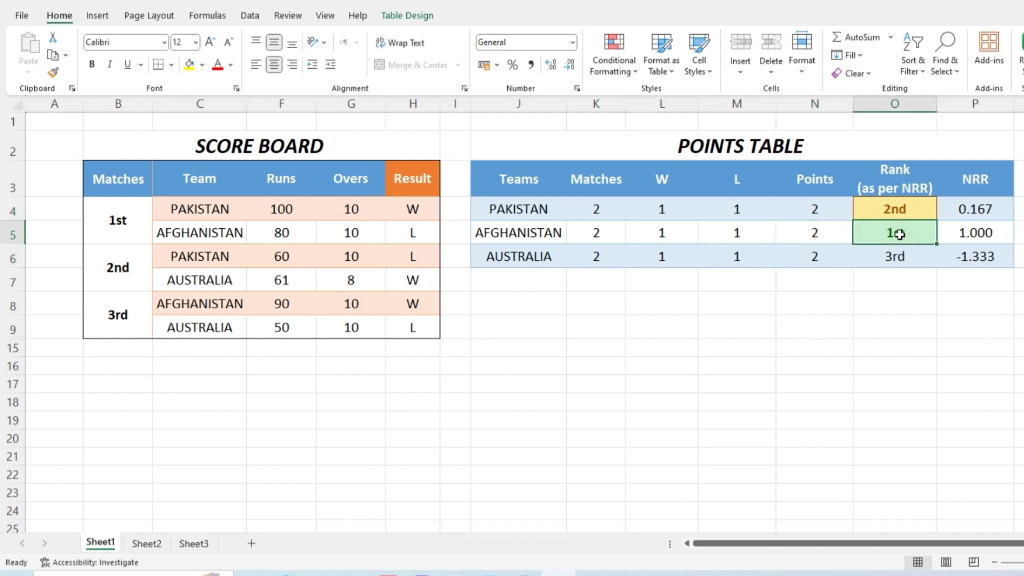
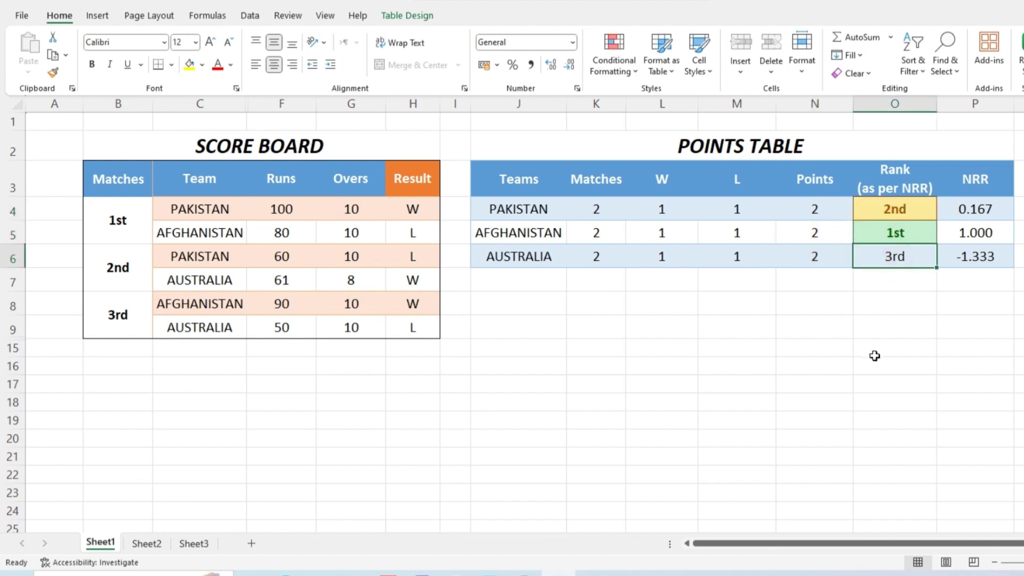
Step: Review the example's NRR and rank values, then switch to the blank tournament template workbook
{"action": "left_click", "coordinate": [900, 323]}
{"action": "left_click_drag", "start_coordinate": [978, 210], "coordinate": [976, 256]}
{"action": "left_click", "coordinate": [932, 325]}
{"action": "left_click", "coordinate": [118, 178]}
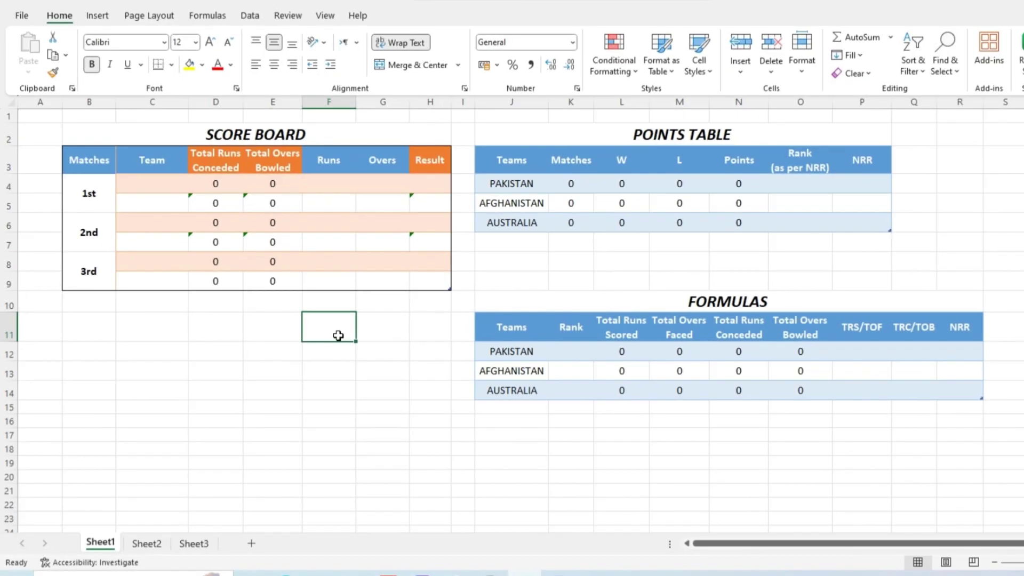
{"action": "left_click_drag", "start_coordinate": [323, 133], "coordinate": [322, 260]}
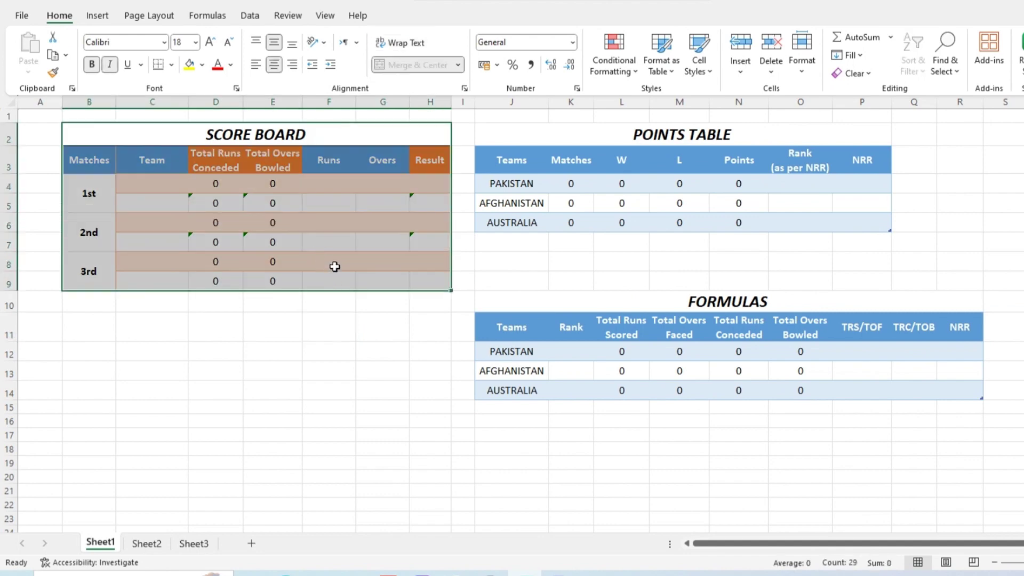
{"action": "left_click_drag", "start_coordinate": [637, 137], "coordinate": [640, 220]}
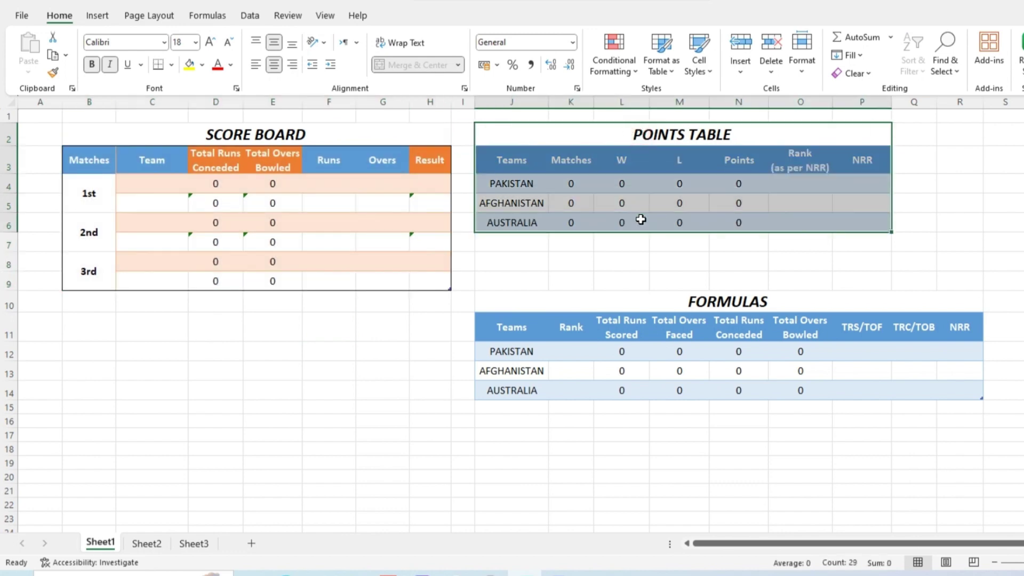
{"action": "left_click", "coordinate": [628, 273]}
{"action": "left_click_drag", "start_coordinate": [673, 301], "coordinate": [679, 392]}
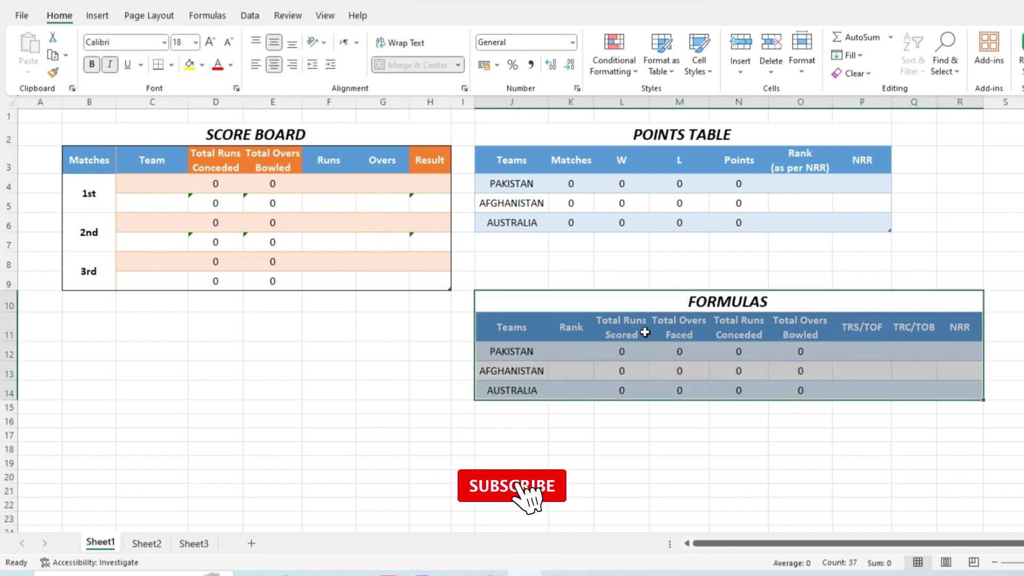
{"action": "left_click", "coordinate": [757, 421]}
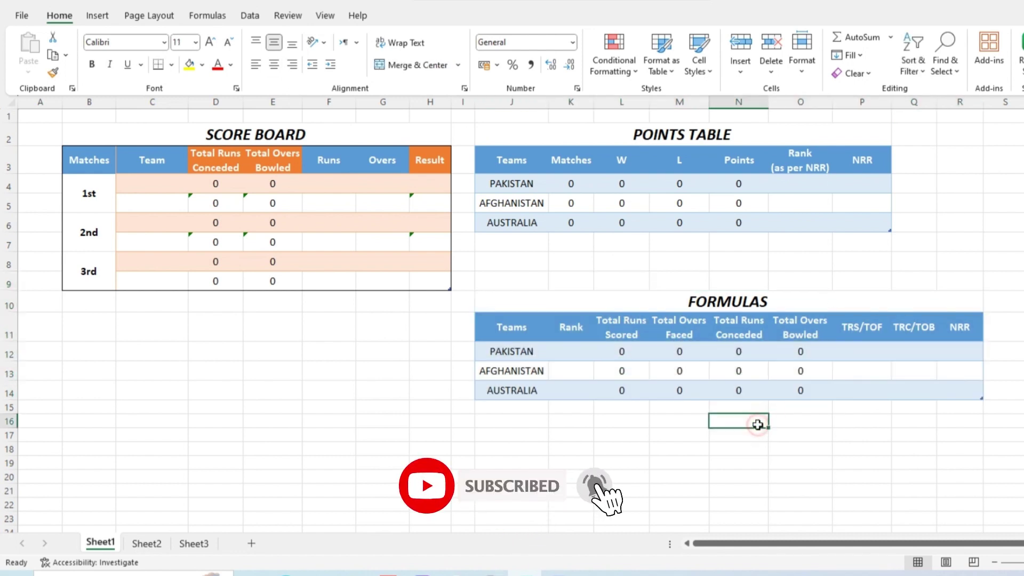
{"action": "left_click", "coordinate": [327, 352]}
{"action": "left_click", "coordinate": [296, 134]}
{"action": "left_click_drag", "start_coordinate": [296, 135], "coordinate": [301, 273]}
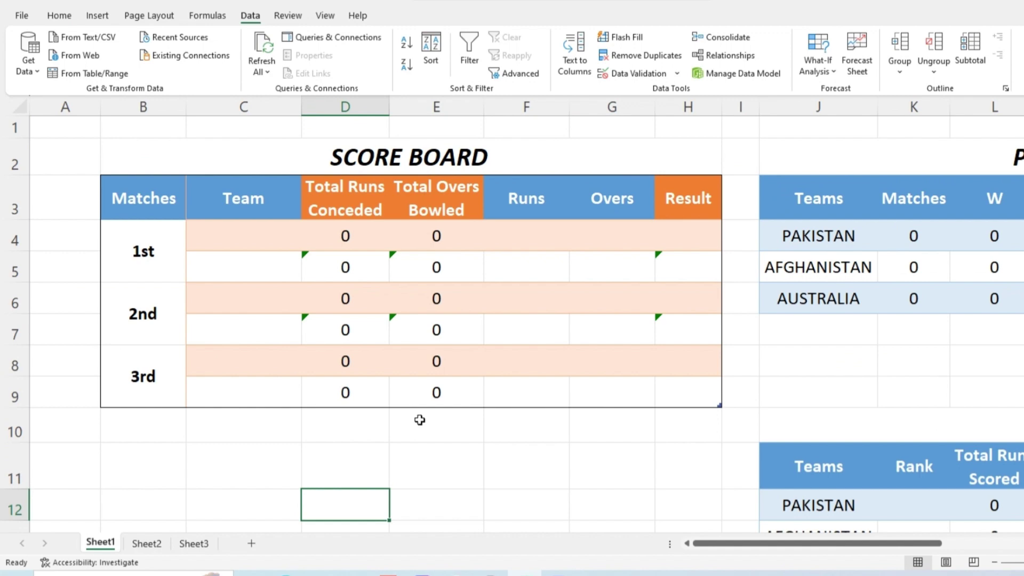
Step: Review the score board's three match rows and the Team dropdown fed by Points Table names
{"action": "left_click_drag", "start_coordinate": [153, 199], "coordinate": [144, 361]}
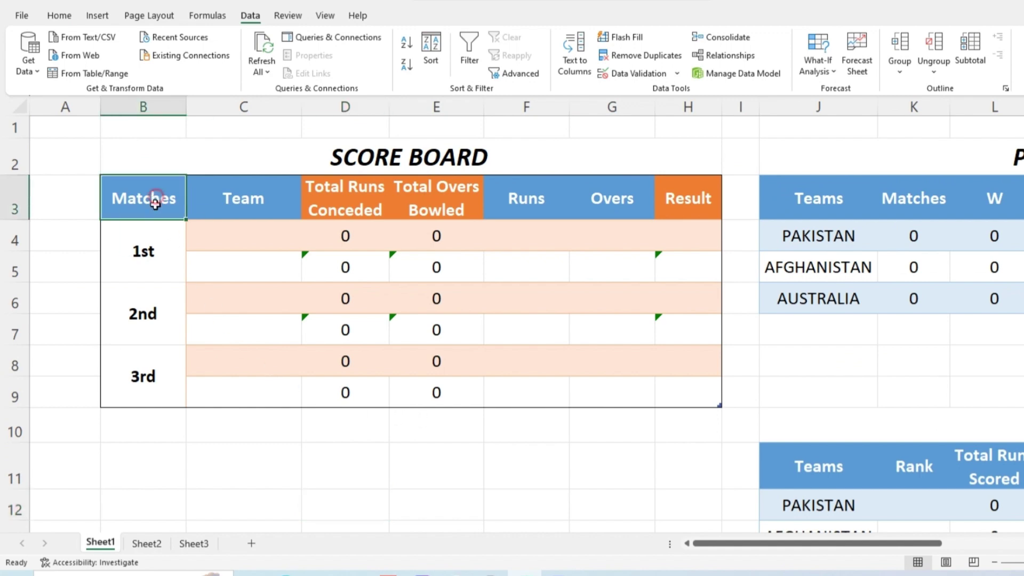
{"action": "left_click", "coordinate": [144, 251]}
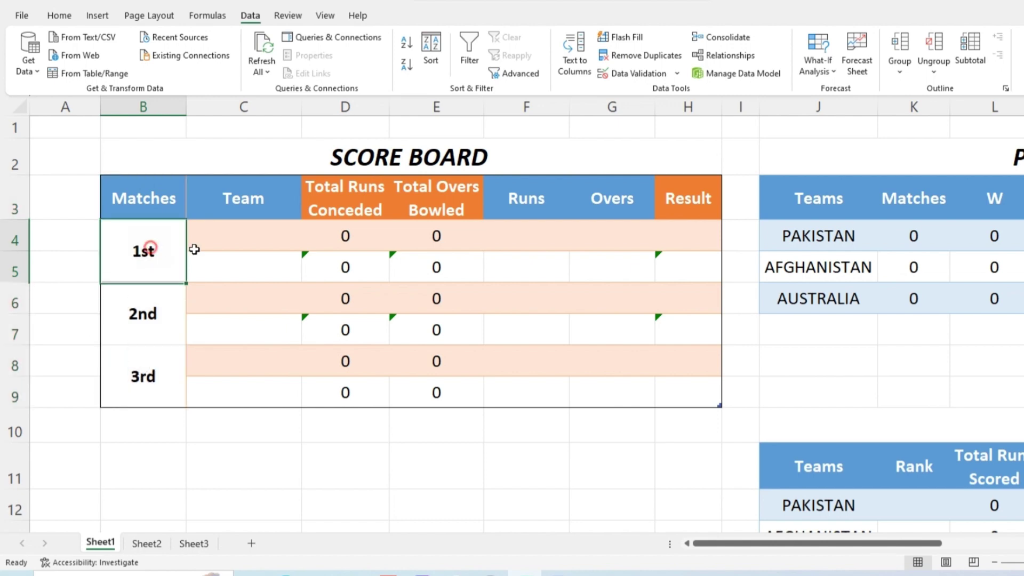
{"action": "key", "text": "shift+Right"}
{"action": "key", "text": "shift+Right"}
{"action": "key", "text": "shift+Right"}
{"action": "left_click_drag", "start_coordinate": [150, 303], "coordinate": [341, 326]}
{"action": "left_click_drag", "start_coordinate": [143, 377], "coordinate": [456, 382]}
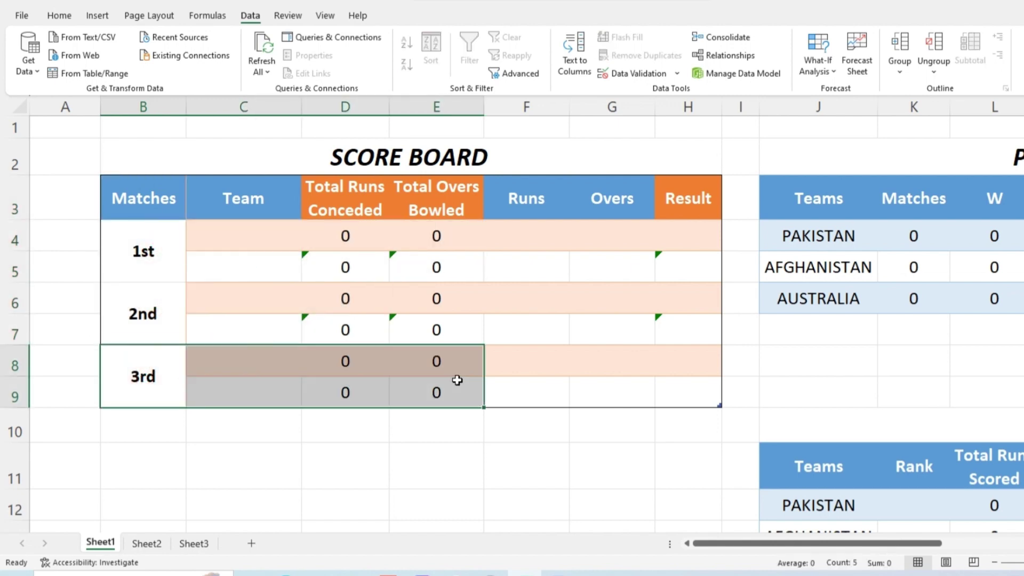
{"action": "left_click", "coordinate": [258, 201]}
{"action": "left_click_drag", "start_coordinate": [256, 234], "coordinate": [251, 393]}
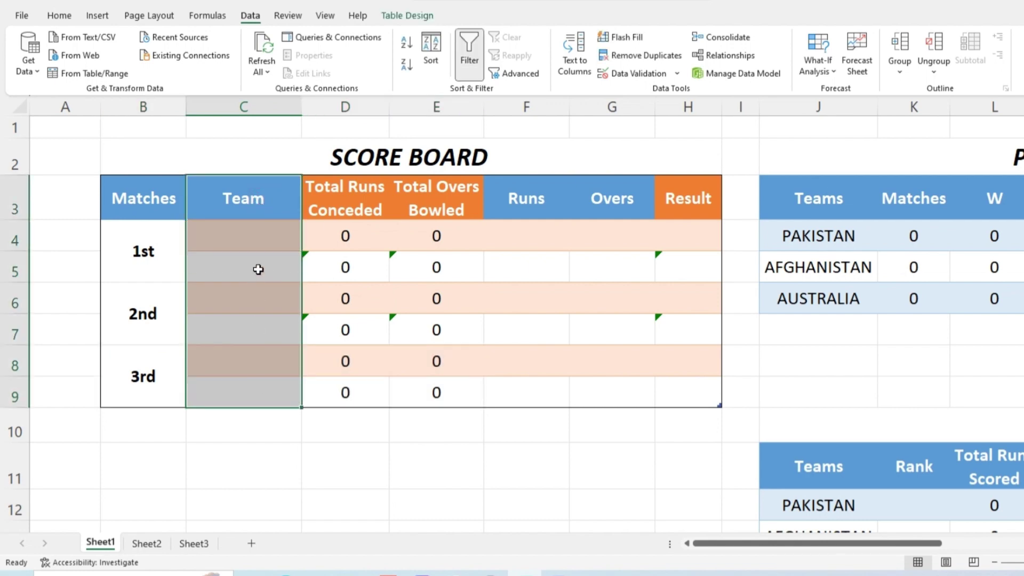
{"action": "left_click", "coordinate": [258, 245]}
{"action": "left_click", "coordinate": [309, 244]}
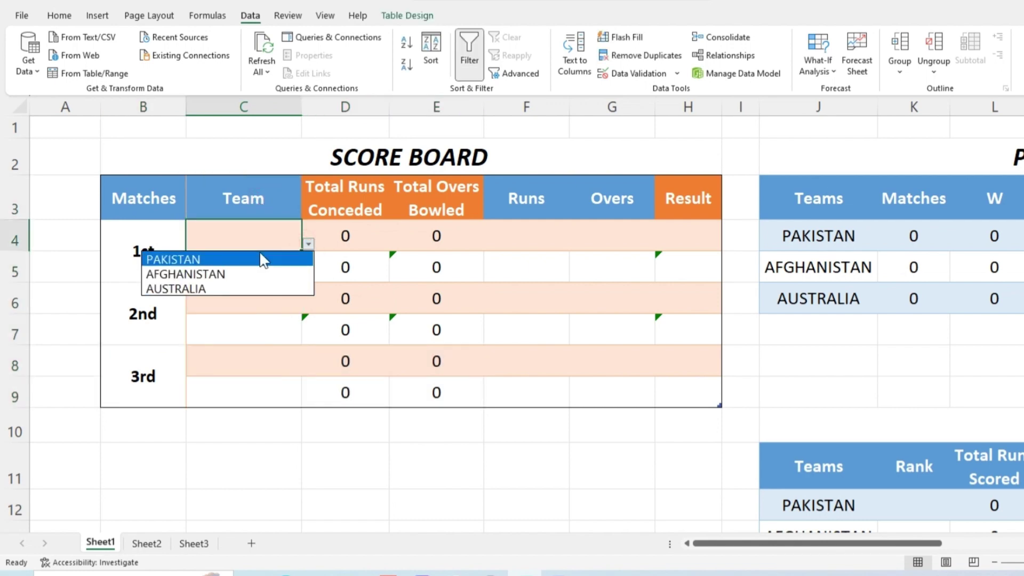
{"action": "left_click_drag", "start_coordinate": [788, 234], "coordinate": [798, 297]}
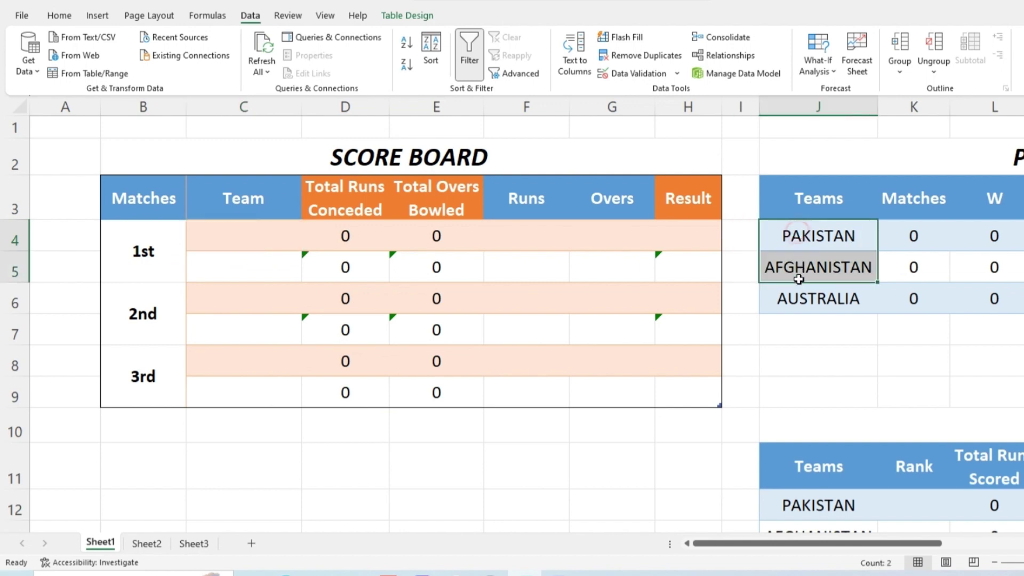
Step: Set the 1st match teams to PAKISTAN in C4 and AFGHANISTAN in C5
{"action": "left_click", "coordinate": [267, 232]}
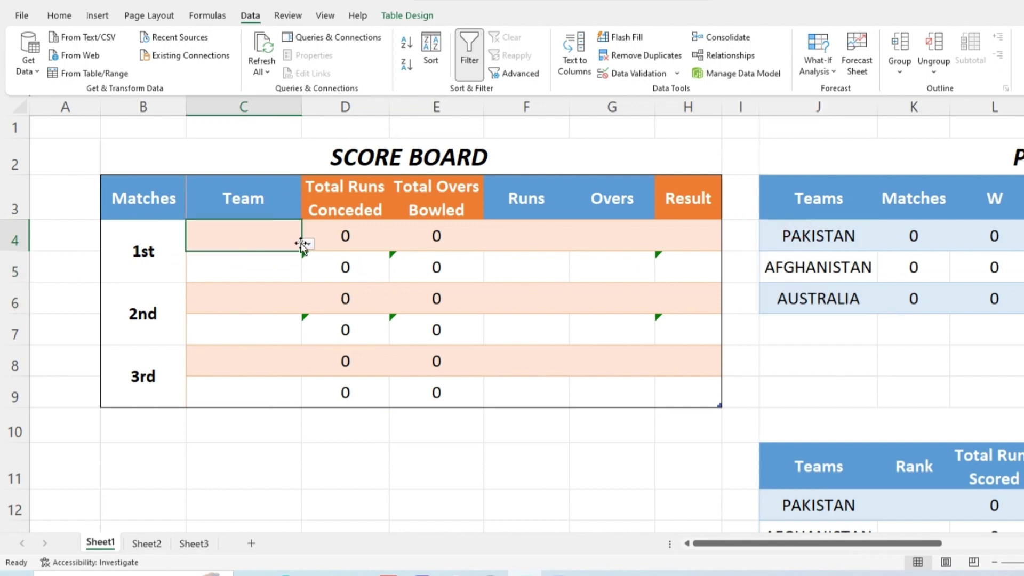
{"action": "left_click", "coordinate": [308, 244]}
{"action": "left_click", "coordinate": [273, 259]}
{"action": "left_click", "coordinate": [267, 270]}
{"action": "left_click", "coordinate": [309, 275]}
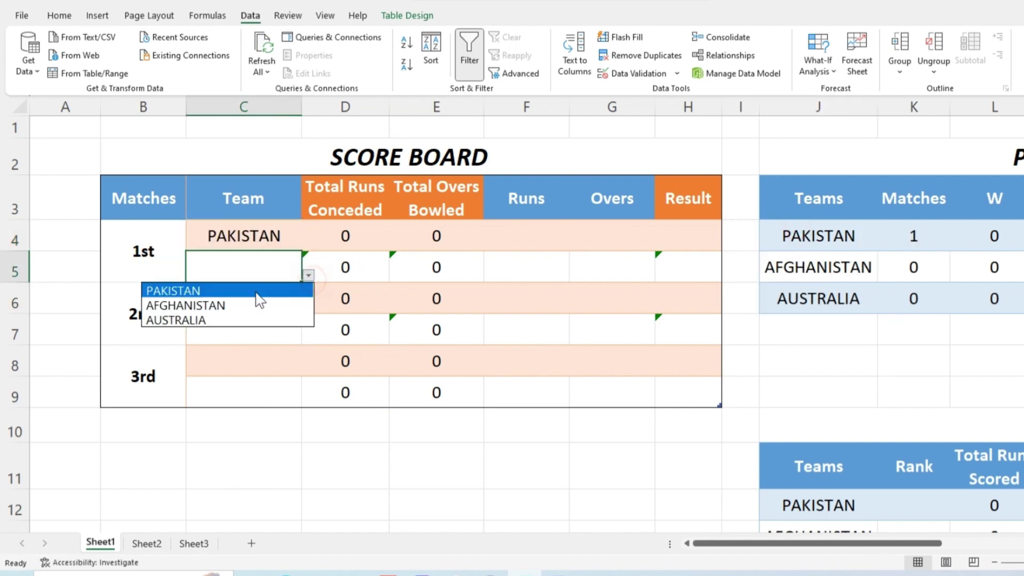
{"action": "left_click", "coordinate": [241, 305]}
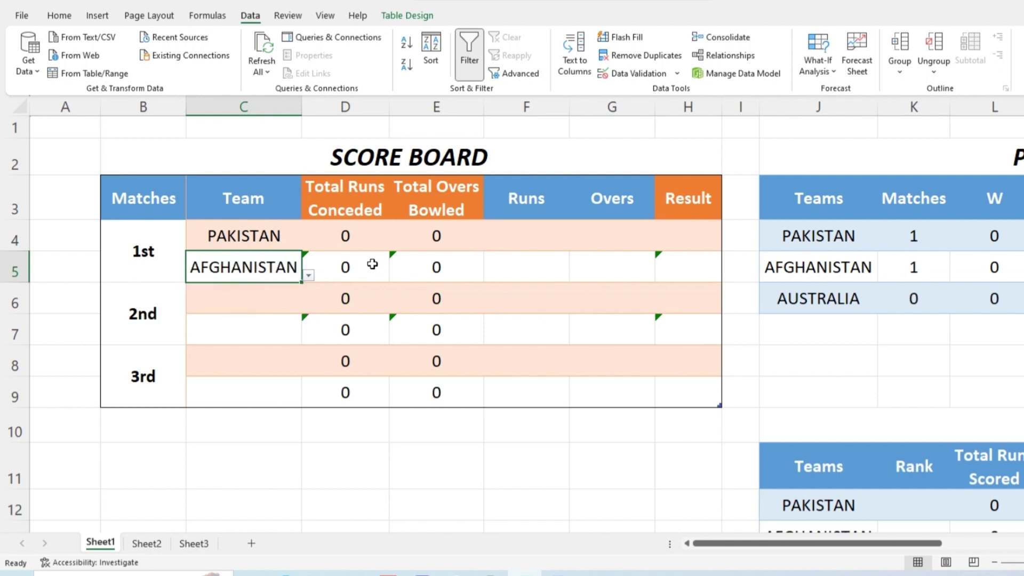
Step: Link PAKISTAN's runs conceded in D4 to AFGHANISTAN's runs with =F5
{"action": "left_click", "coordinate": [356, 208]}
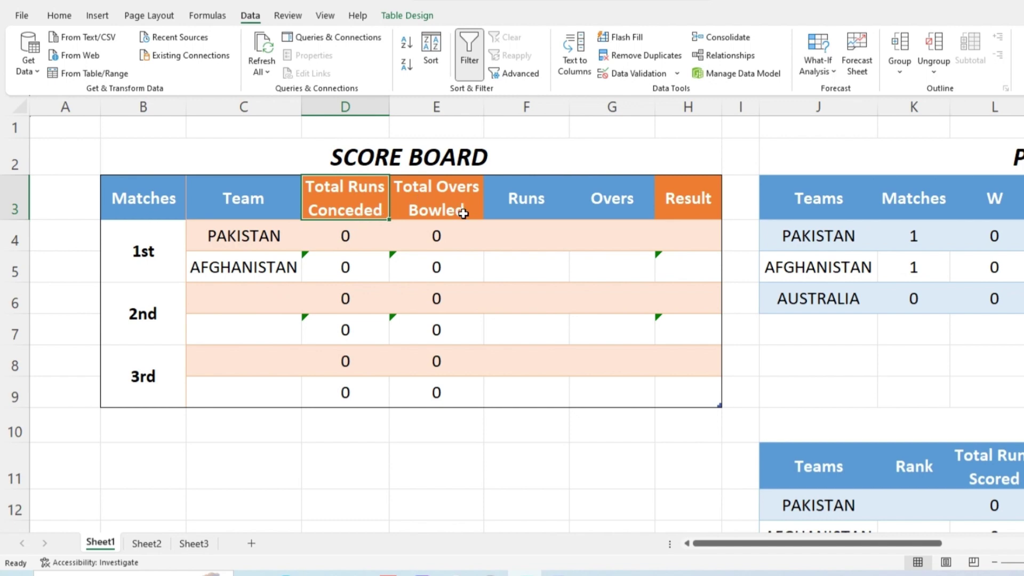
{"action": "left_click", "coordinate": [342, 235]}
{"action": "type", "text": "=F5"}
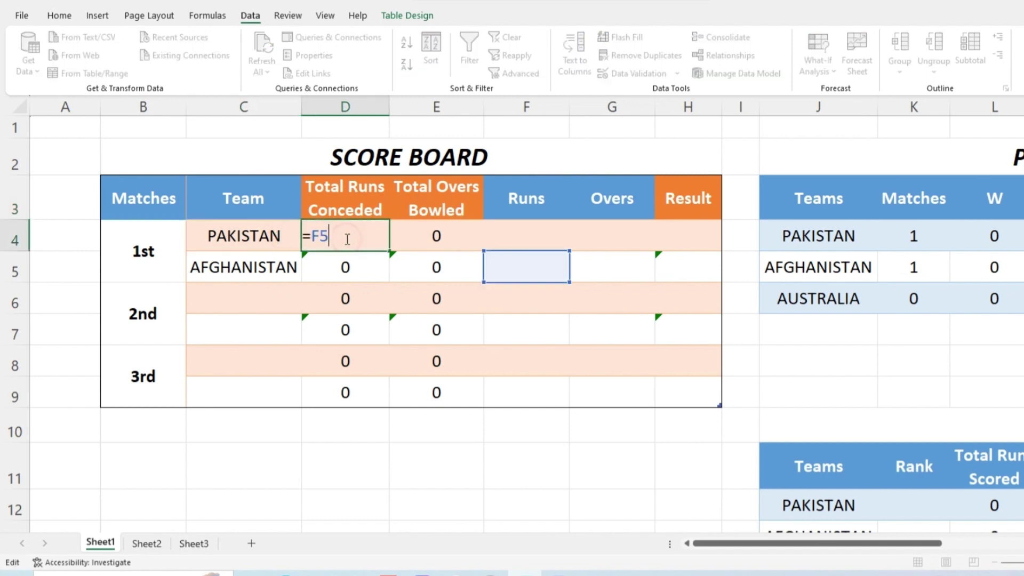
{"action": "key", "text": "ctrl+Return"}
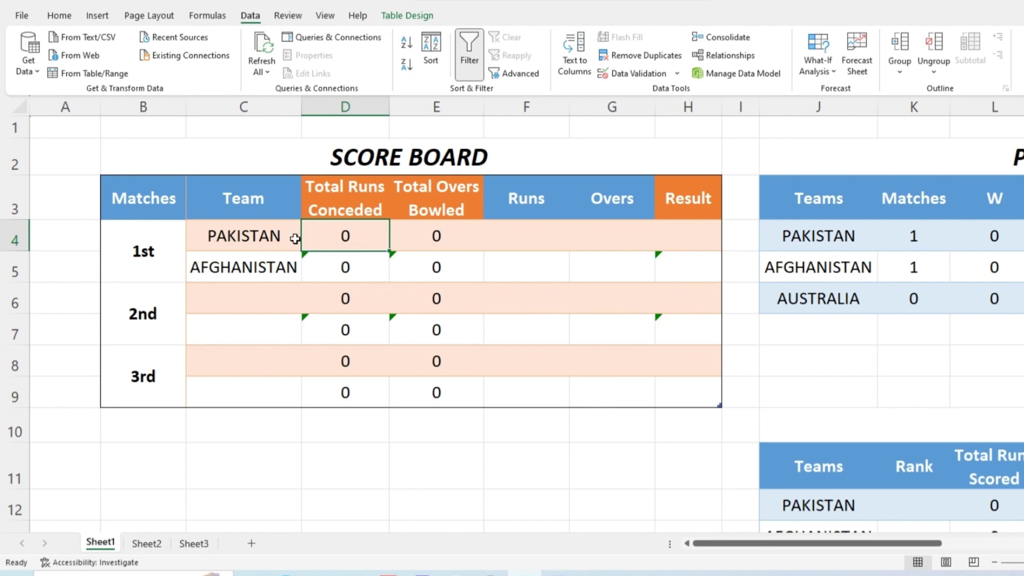
Step: Enter PAKISTAN 50 runs in 10 overs and AFGHANISTAN 40 runs in 10 overs
{"action": "left_click", "coordinate": [507, 229]}
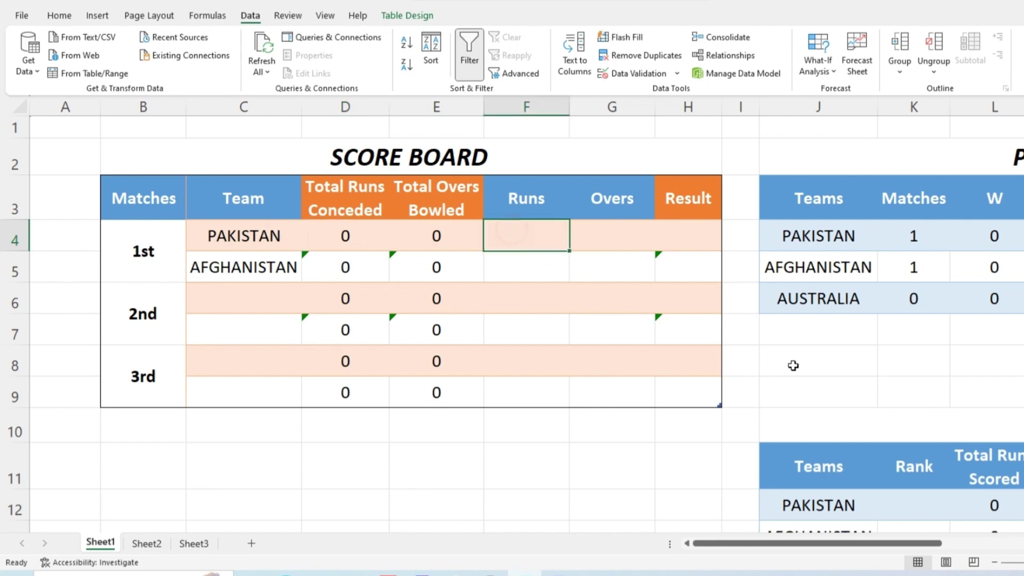
{"action": "type", "text": "50"}
{"action": "key", "text": "Tab"}
{"action": "type", "text": "10"}
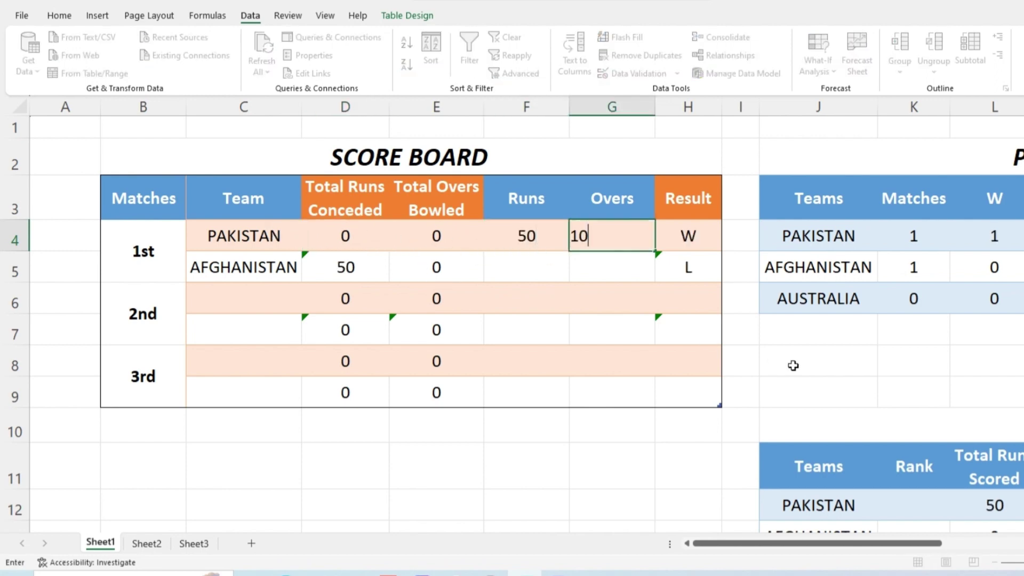
{"action": "key", "text": "Return"}
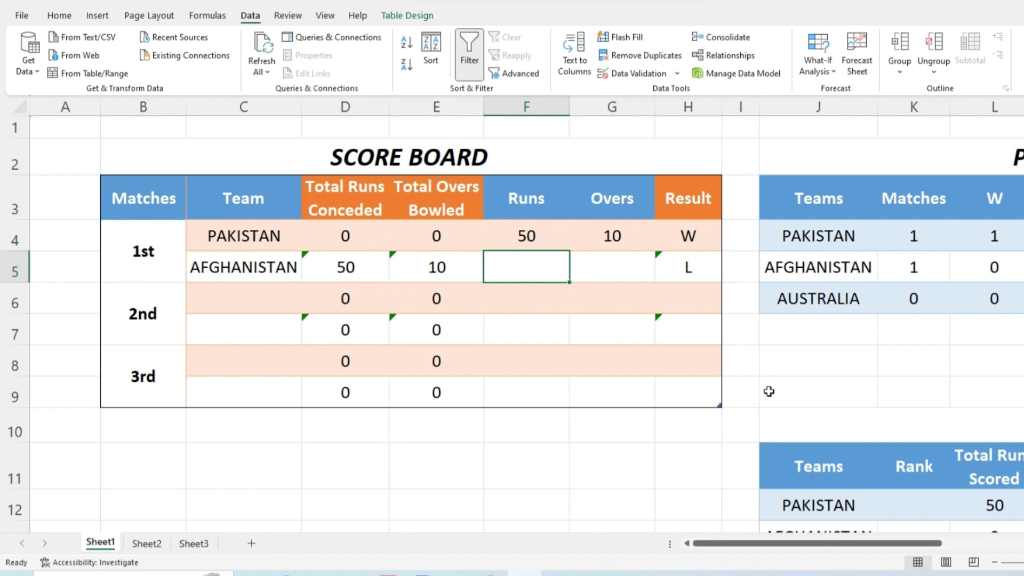
{"action": "type", "text": "40"}
{"action": "key", "text": "Tab"}
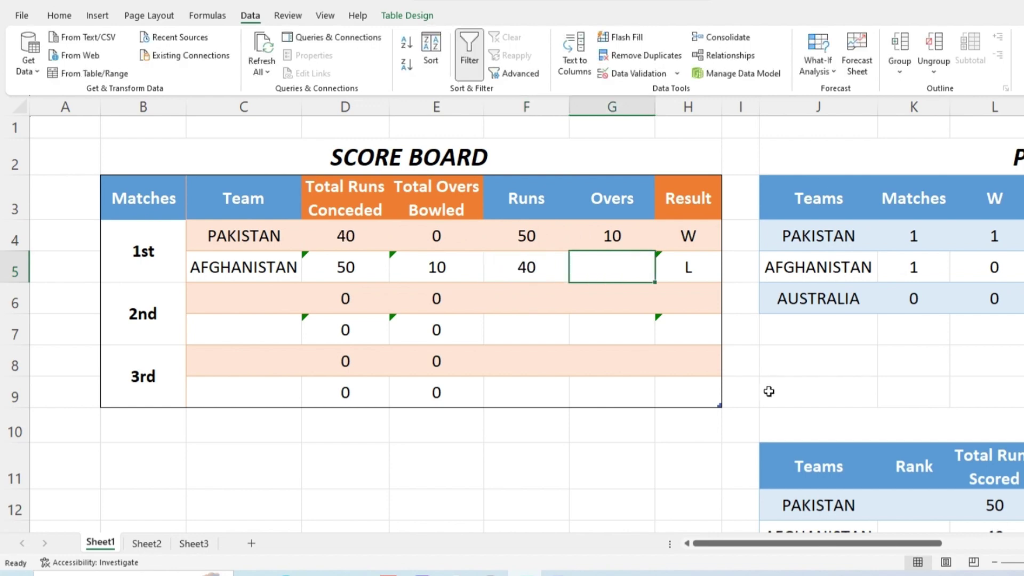
{"action": "type", "text": "10"}
{"action": "key", "text": "Return"}
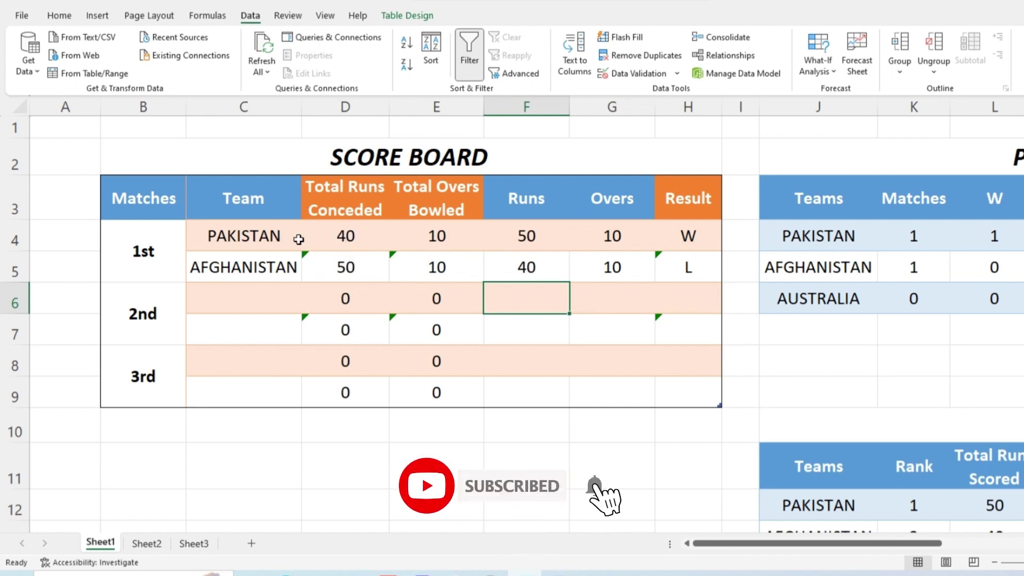
{"action": "left_click", "coordinate": [334, 236]}
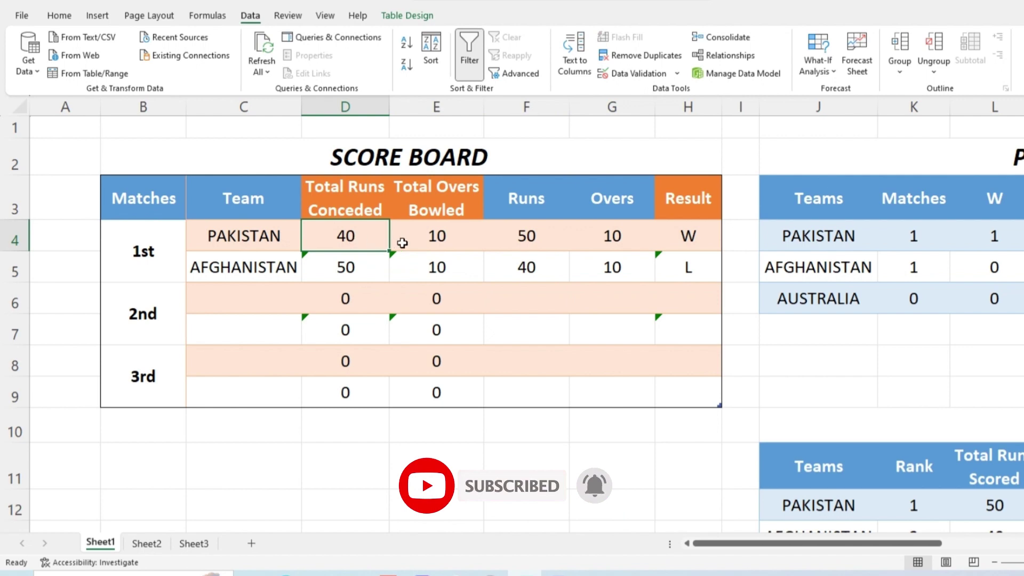
Step: Set PAKISTAN's overs bowled in E4 to =G5, AFGHANISTAN's overs
{"action": "type", "text": "="}
{"action": "key", "text": "Down"}
{"action": "key", "text": "Right"}
{"action": "key", "text": "Right"}
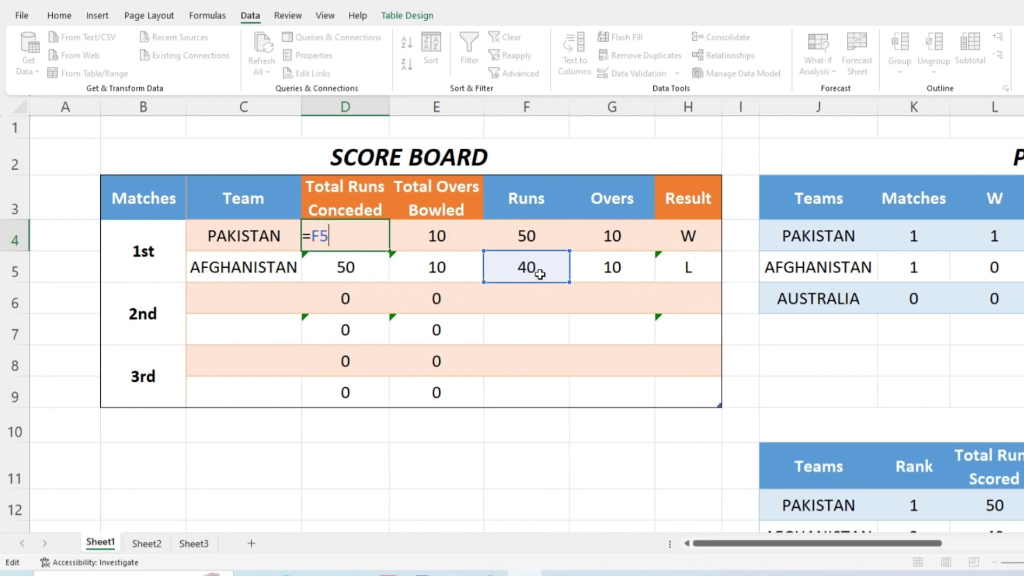
{"action": "key", "text": "Tab"}
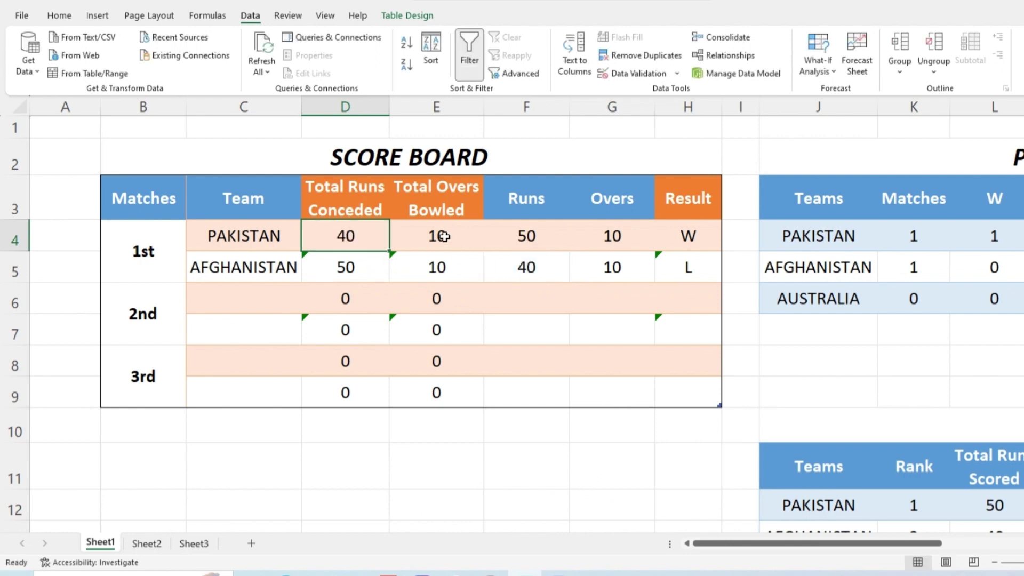
{"action": "type", "text": "=G5"}
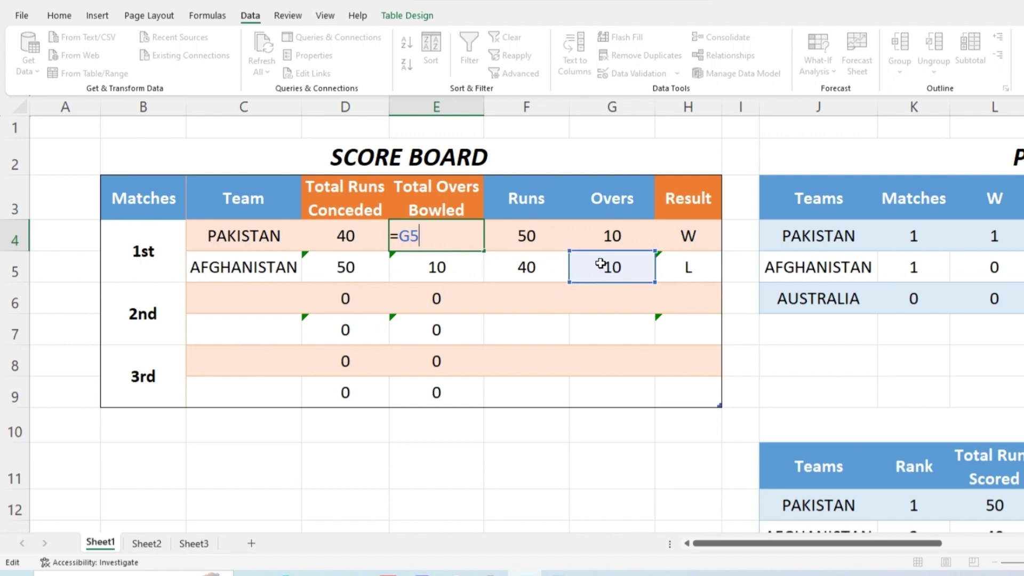
{"action": "key", "text": "ctrl+Return"}
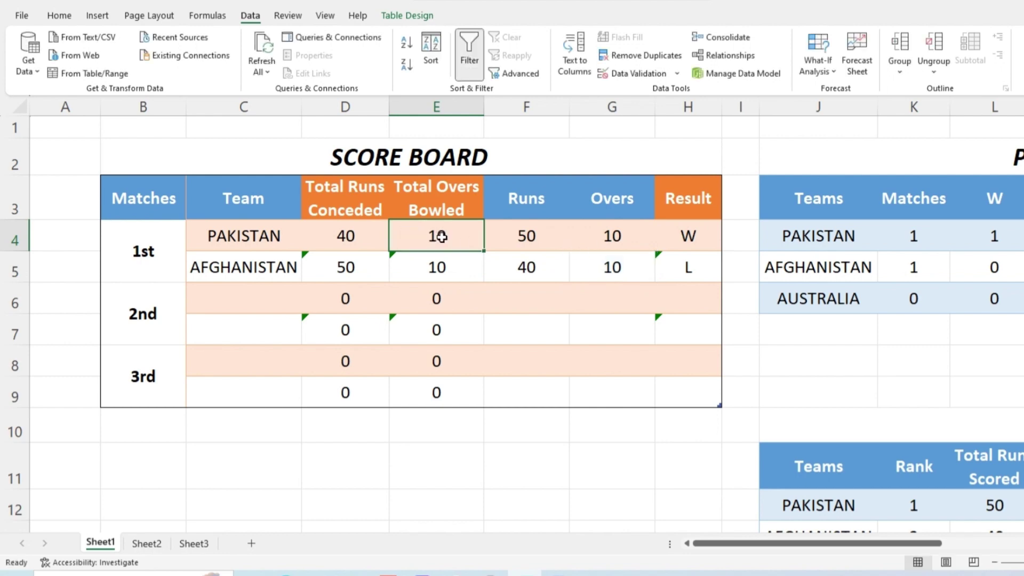
Step: Link AFGHANISTAN's runs conceded to =F4 and overs bowled to =G4 in D5:E5
{"action": "left_click", "coordinate": [262, 267]}
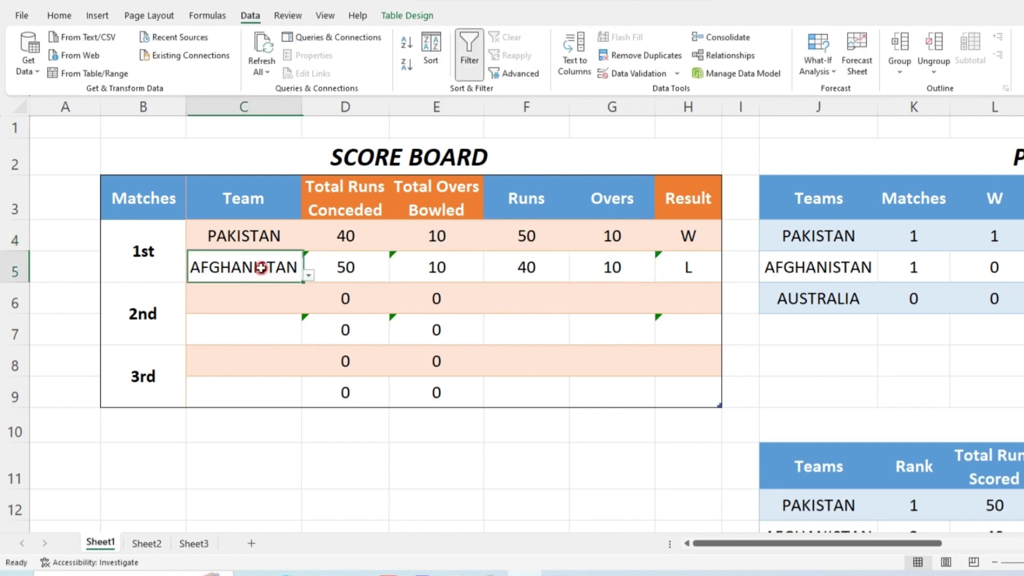
{"action": "double_click", "coordinate": [357, 271]}
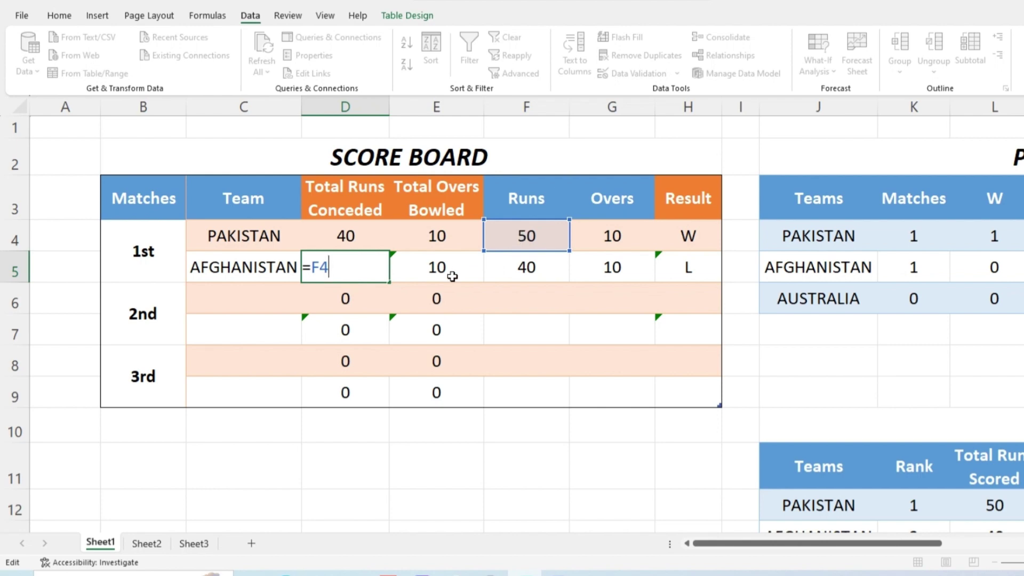
{"action": "key", "text": "Tab"}
{"action": "type", "text": "=G4"}
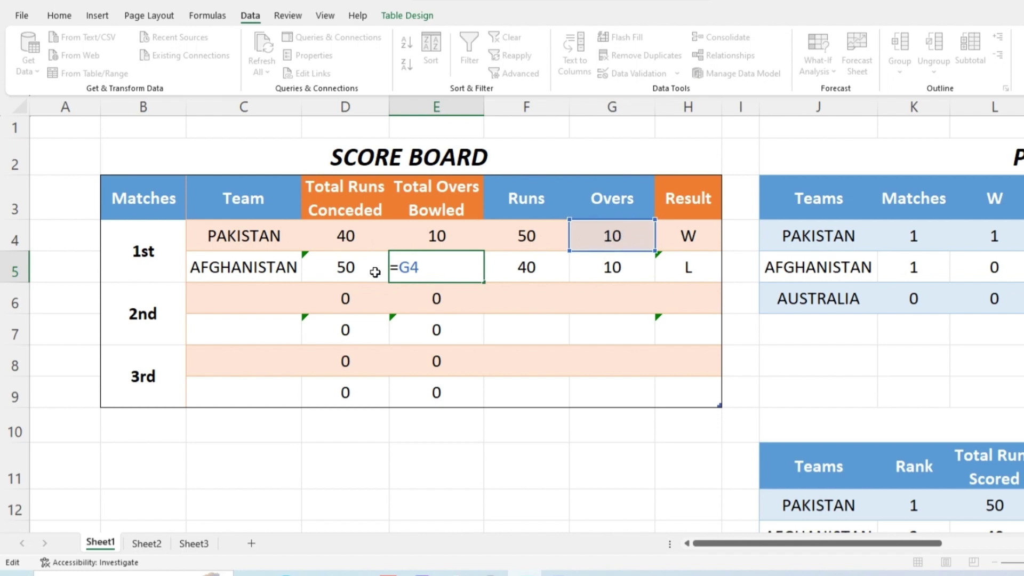
{"action": "key", "text": "ctrl+Return"}
{"action": "double_click", "coordinate": [453, 270]}
{"action": "key", "text": "ctrl+Return"}
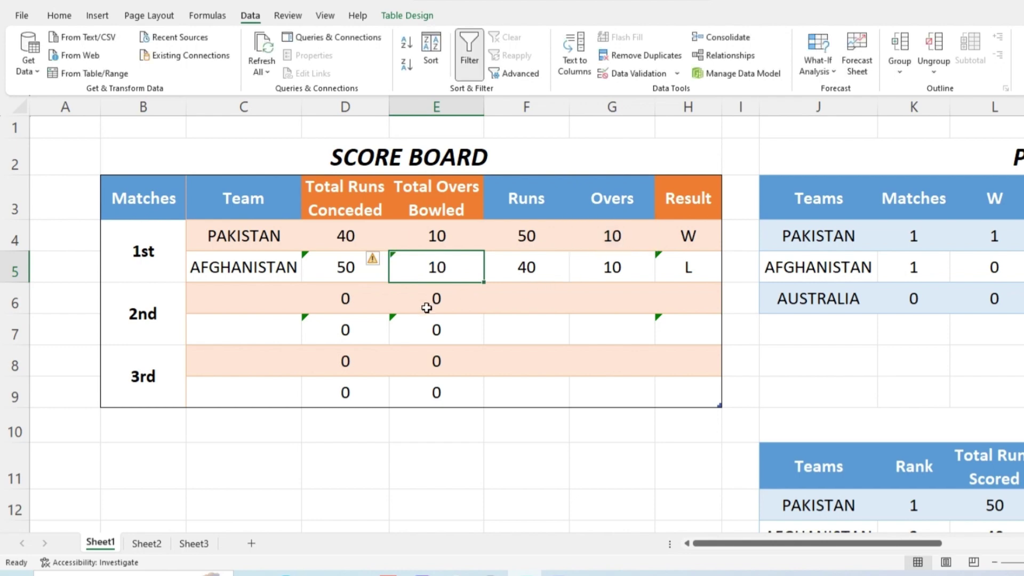
{"action": "left_click_drag", "start_coordinate": [371, 297], "coordinate": [438, 364]}
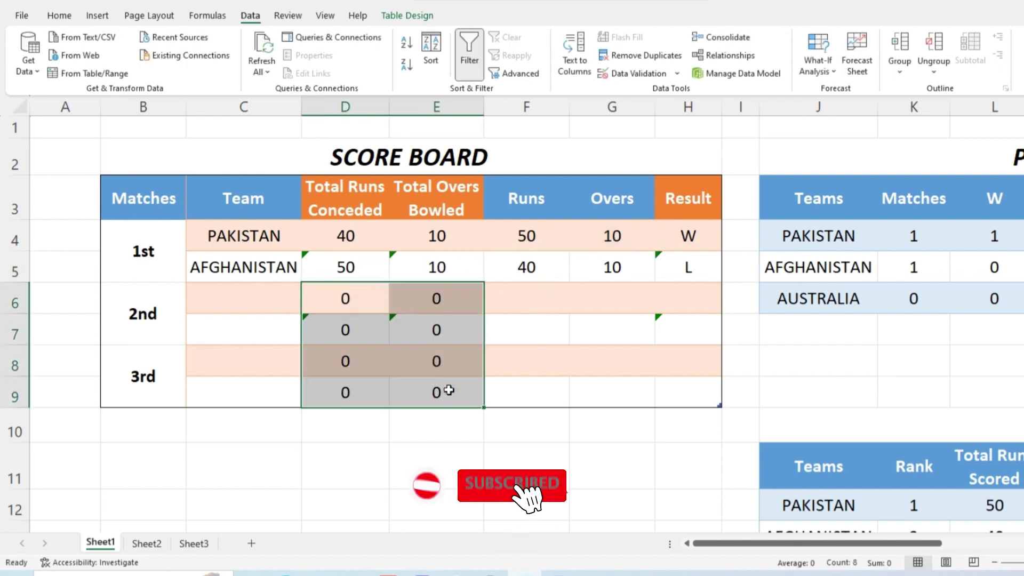
{"action": "left_click", "coordinate": [436, 465]}
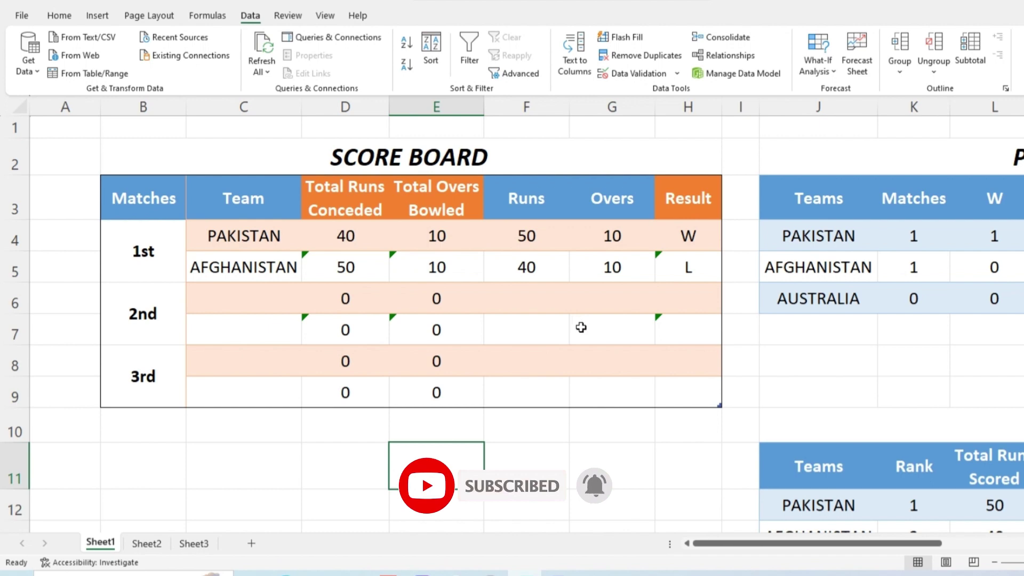
Step: Set the 2nd match teams to PAKISTAN in C6 and AUSTRALIA in C7
{"action": "left_click", "coordinate": [245, 310]}
{"action": "left_click", "coordinate": [309, 307]}
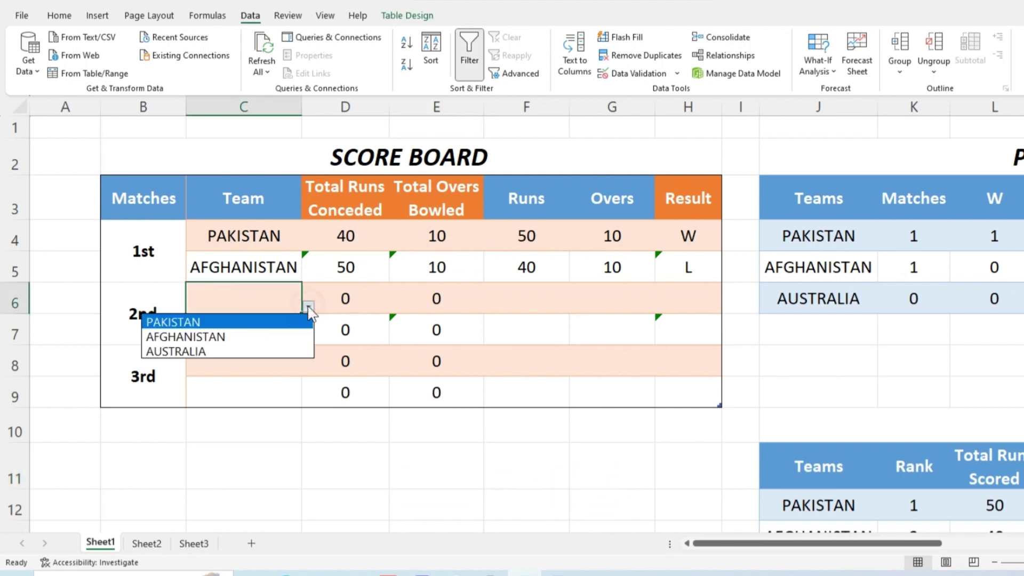
{"action": "left_click", "coordinate": [243, 321]}
{"action": "left_click", "coordinate": [300, 331]}
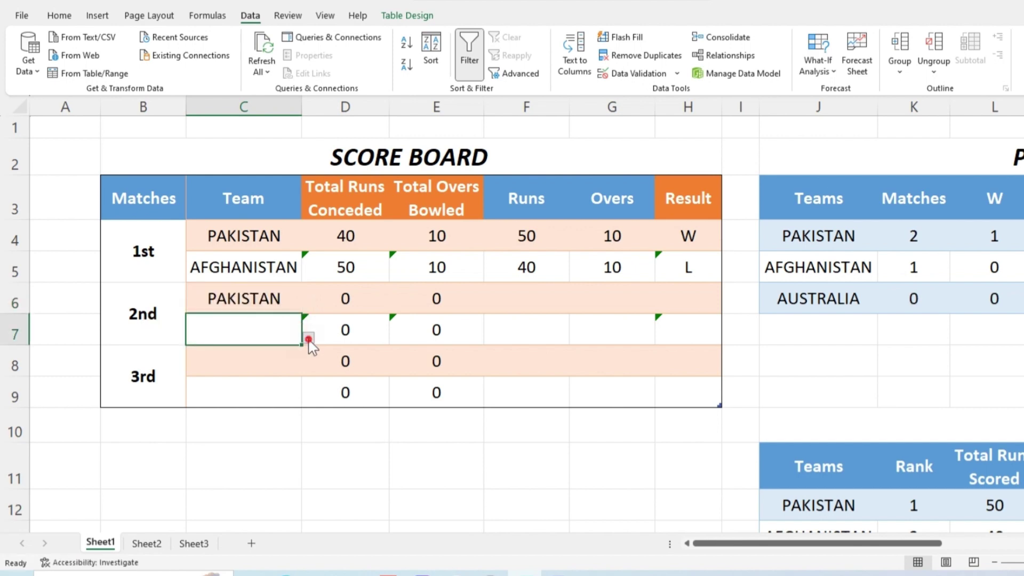
{"action": "left_click", "coordinate": [309, 337]}
{"action": "left_click", "coordinate": [249, 380]}
Step: Enter PAKISTAN 30 runs in 10 overs and AUSTRALIA 31 runs in 8 overs
{"action": "left_click", "coordinate": [494, 294]}
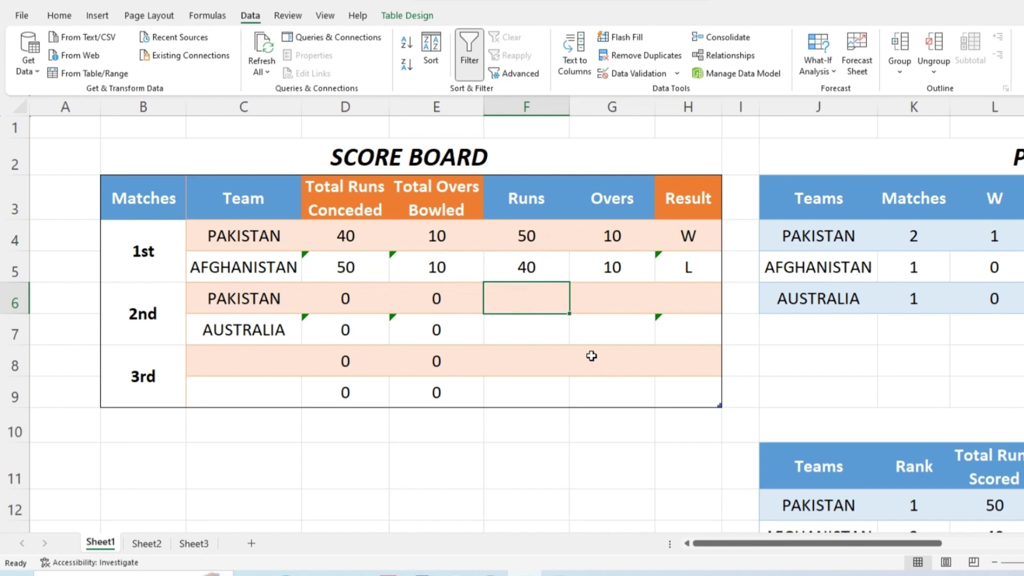
{"action": "type", "text": "30"}
{"action": "key", "text": "Tab"}
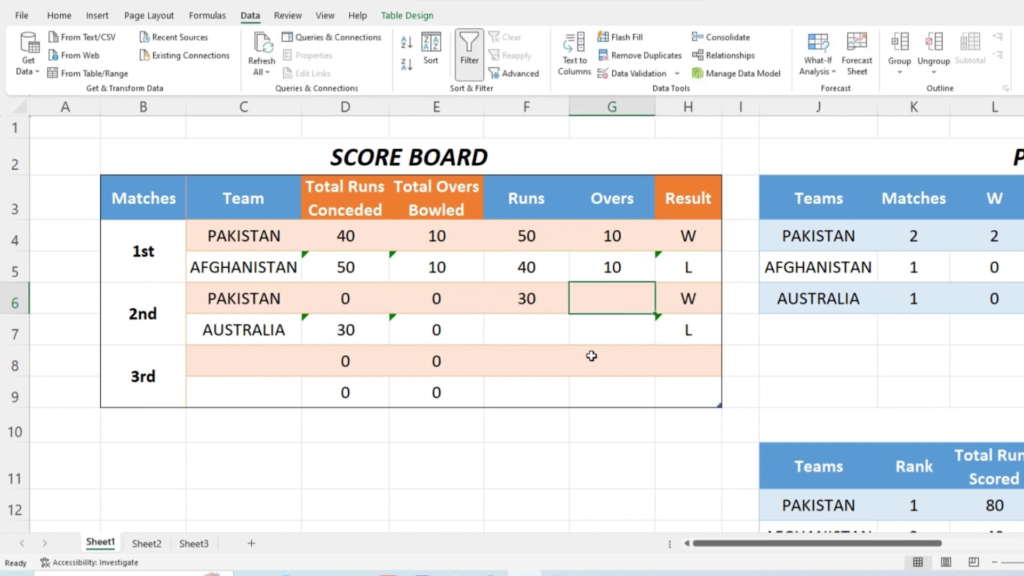
{"action": "type", "text": "10"}
{"action": "key", "text": "Return"}
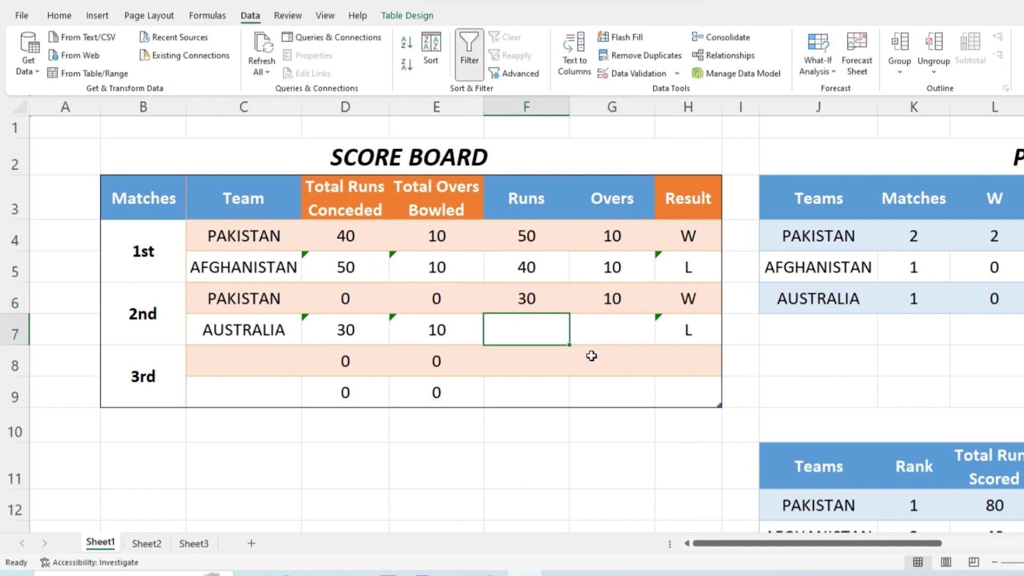
{"action": "type", "text": "31"}
{"action": "key", "text": "Tab"}
{"action": "type", "text": "8"}
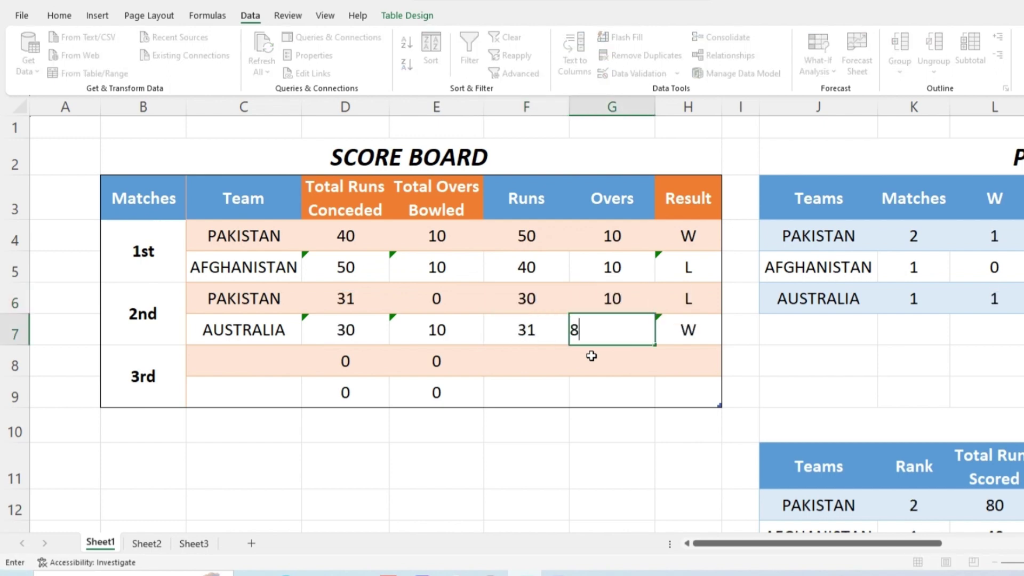
{"action": "key", "text": "Tab"}
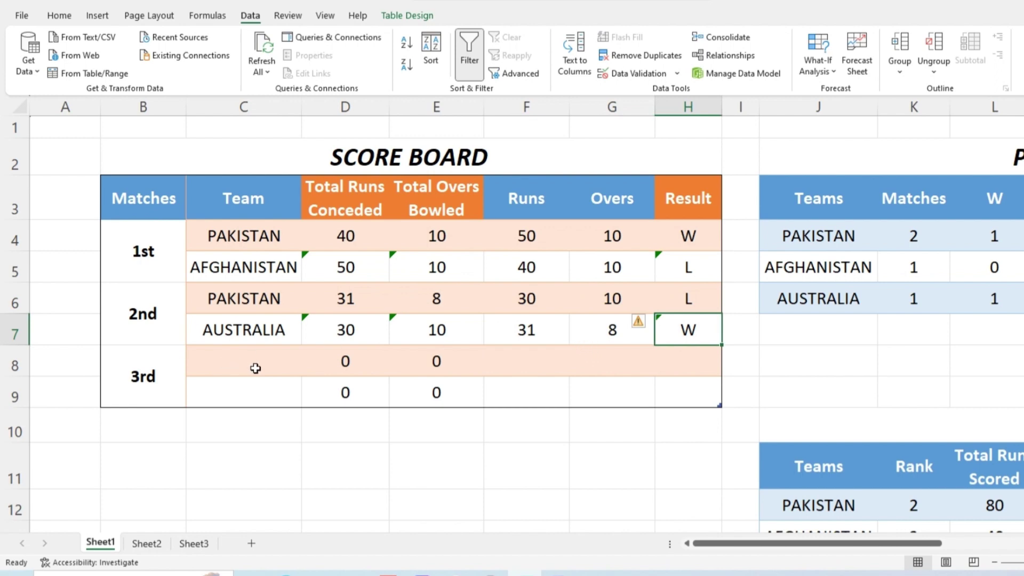
Step: Set the 3rd match teams to AFGHANISTAN in C8 and AUSTRALIA in C9
{"action": "left_click", "coordinate": [257, 271]}
{"action": "left_click", "coordinate": [251, 325]}
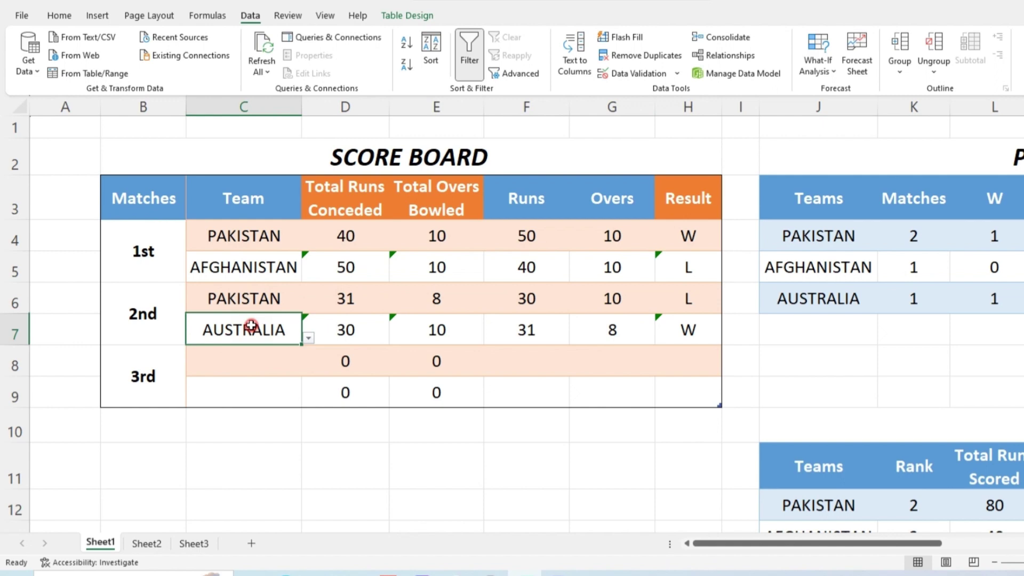
{"action": "left_click", "coordinate": [247, 357]}
{"action": "left_click", "coordinate": [308, 369]}
{"action": "left_click", "coordinate": [242, 396]}
{"action": "left_click", "coordinate": [256, 394]}
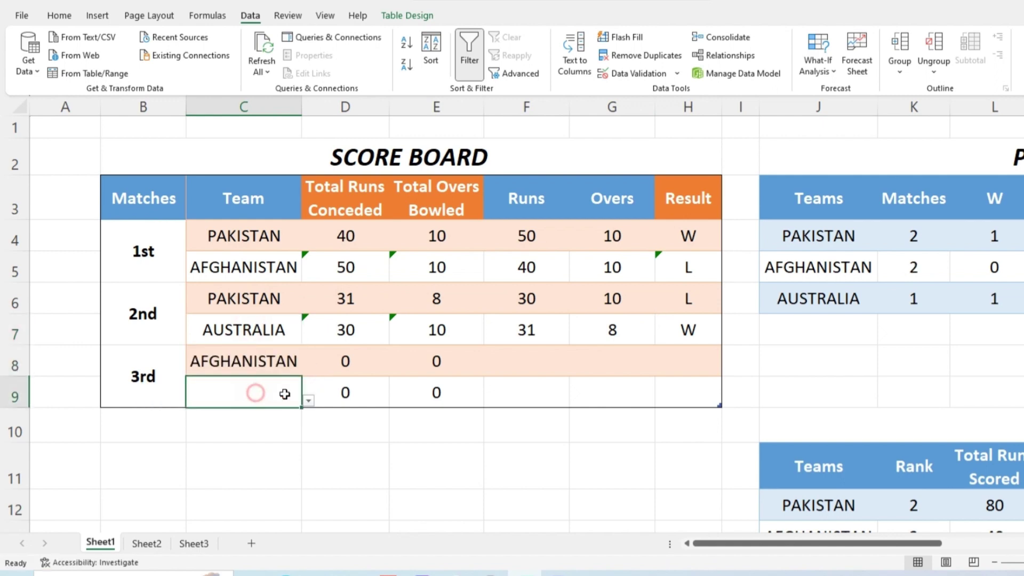
{"action": "left_click", "coordinate": [308, 400]}
{"action": "left_click", "coordinate": [236, 445]}
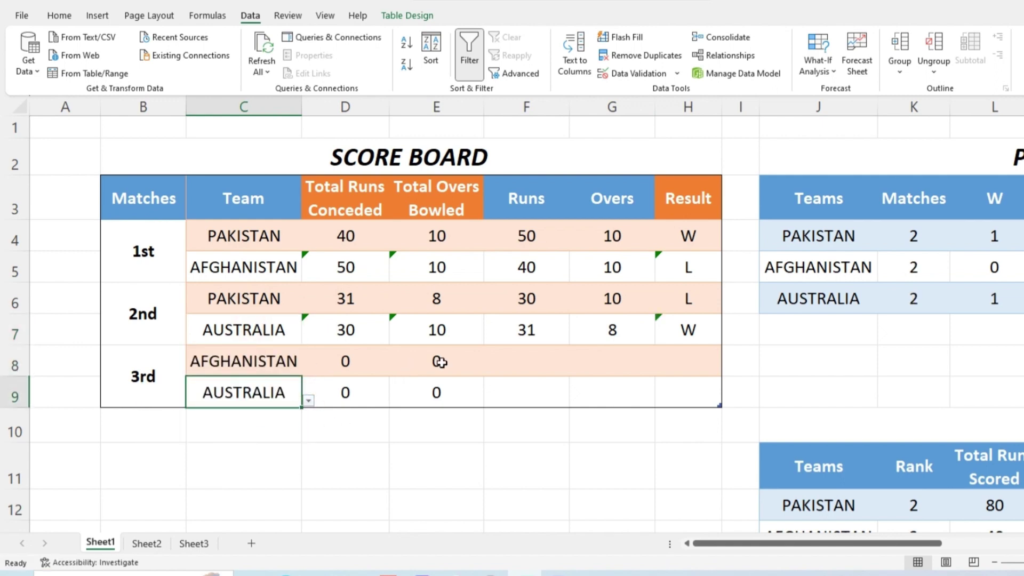
Step: Enter AFGHANISTAN 80 runs in 10 overs and AUSTRALIA 50 runs in 10 overs
{"action": "left_click", "coordinate": [497, 366]}
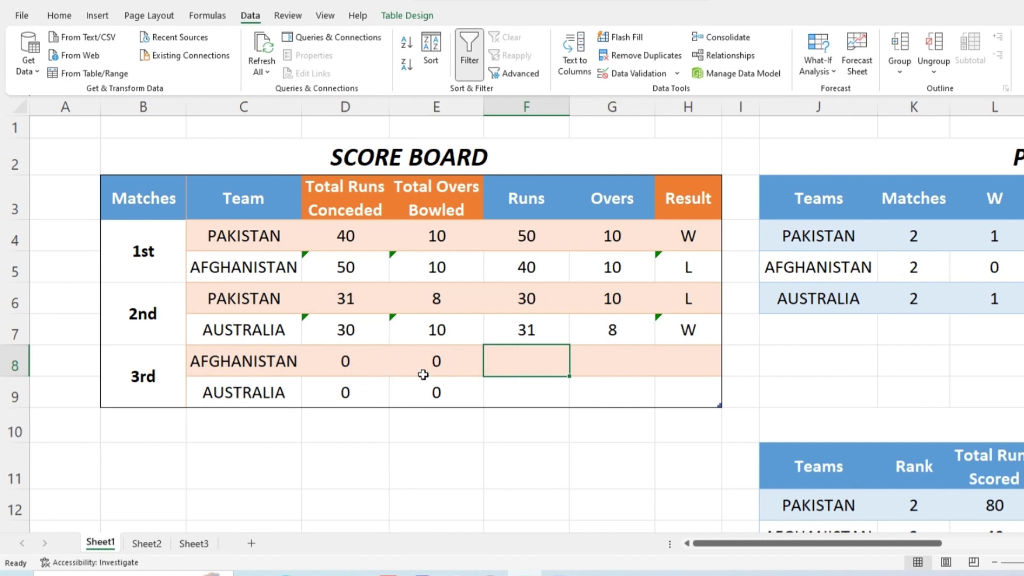
{"action": "type", "text": "80"}
{"action": "key", "text": "Tab"}
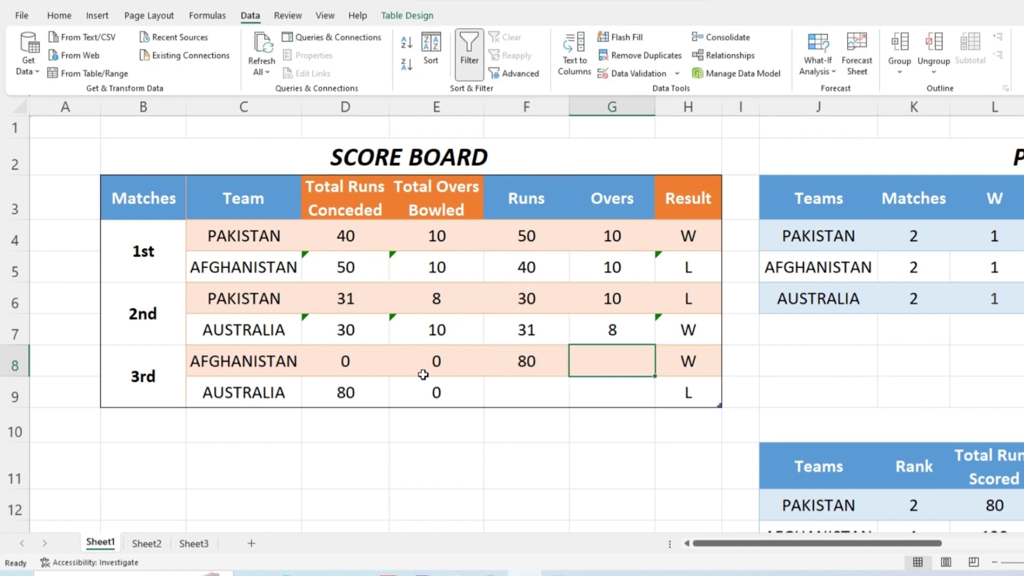
{"action": "type", "text": "10"}
{"action": "key", "text": "Return"}
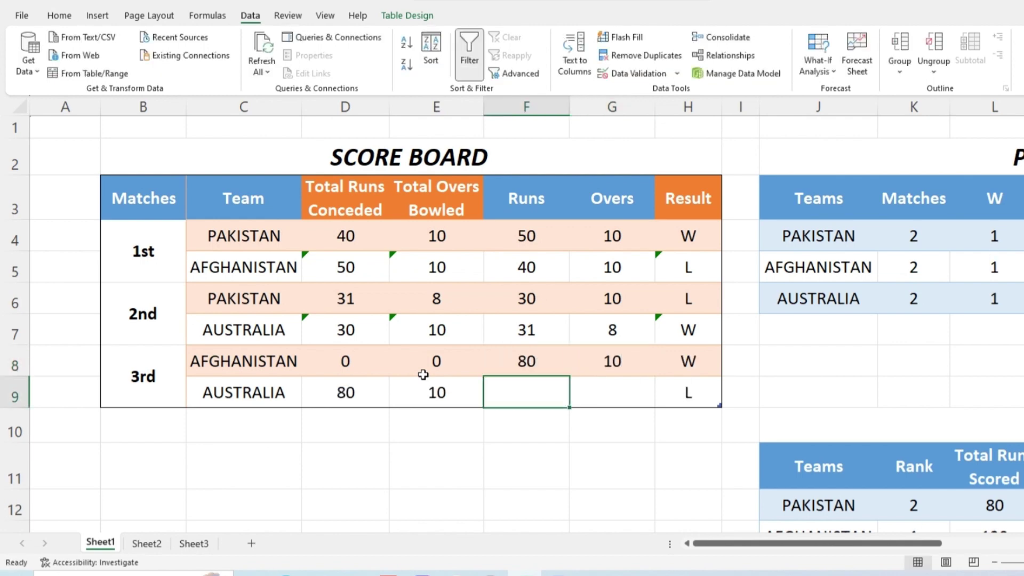
{"action": "type", "text": "50"}
{"action": "key", "text": "Tab"}
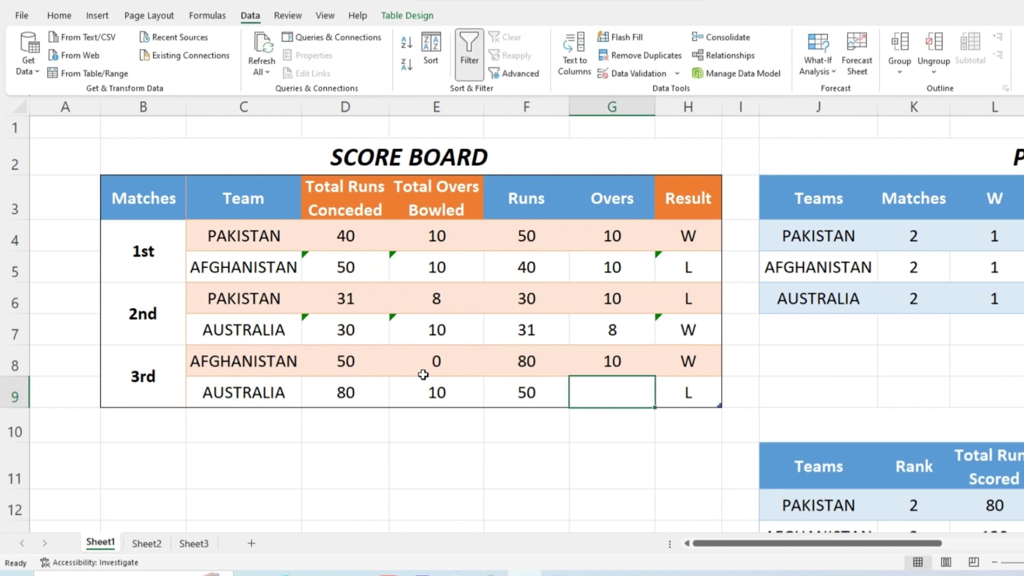
{"action": "type", "text": "10"}
{"action": "key", "text": "Return"}
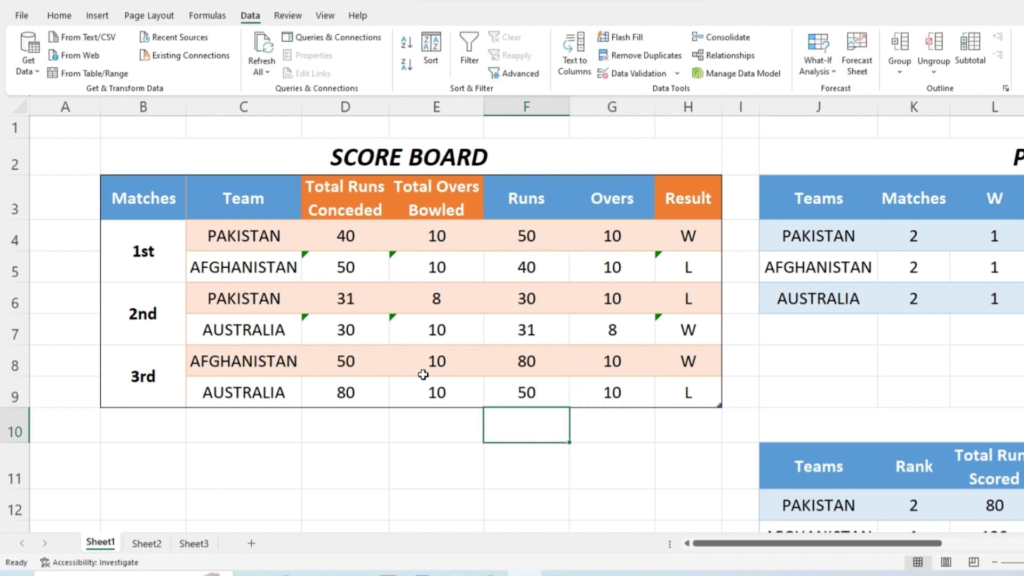
{"action": "left_click", "coordinate": [527, 444]}
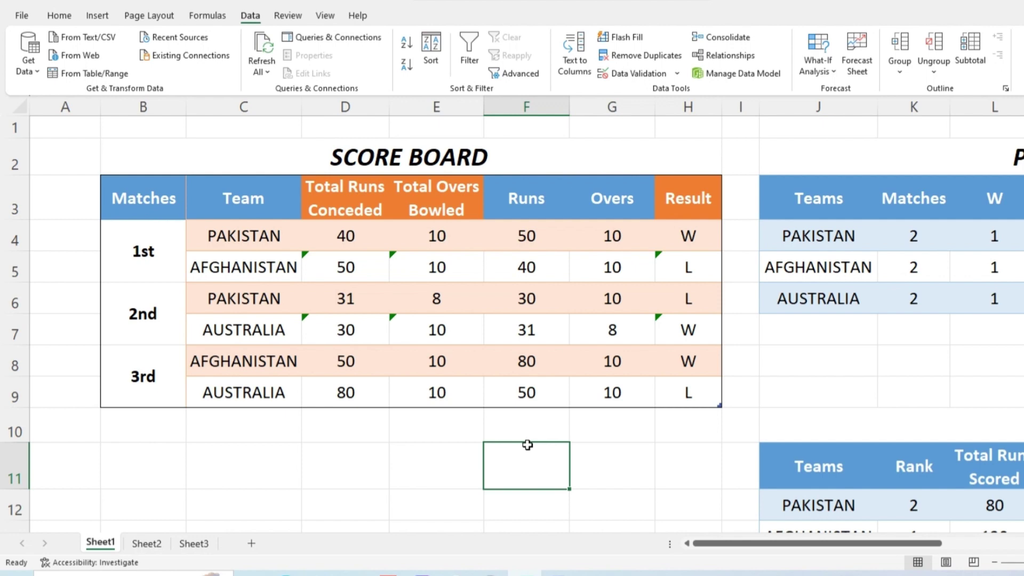
{"action": "key", "text": "Right"}
{"action": "key", "text": "Right"}
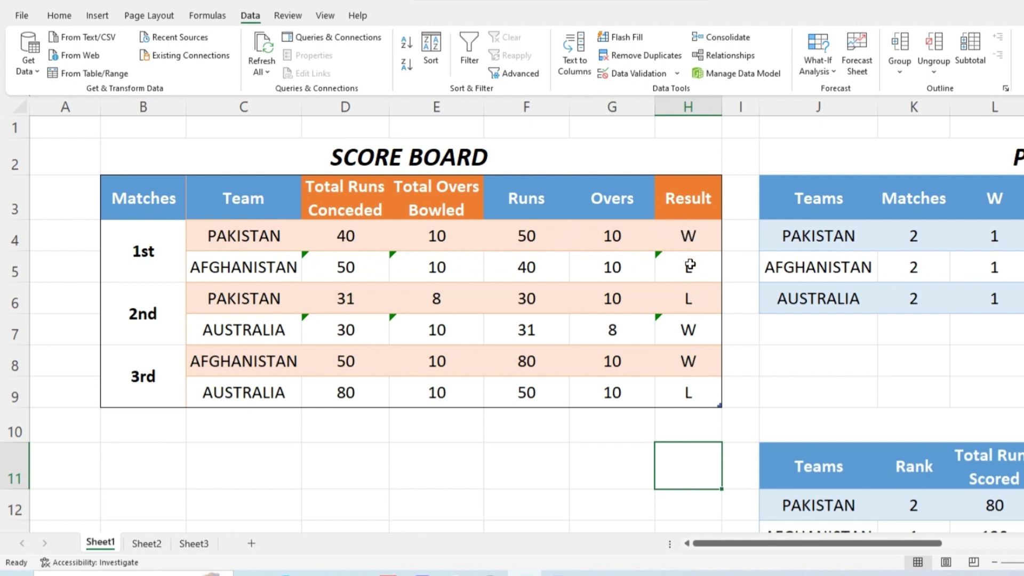
Step: Enter =IF(F4>F5,"W",IF(F4<F5,"L","")) in H4 as PAKISTAN's first-match result
{"action": "double_click", "coordinate": [696, 238]}
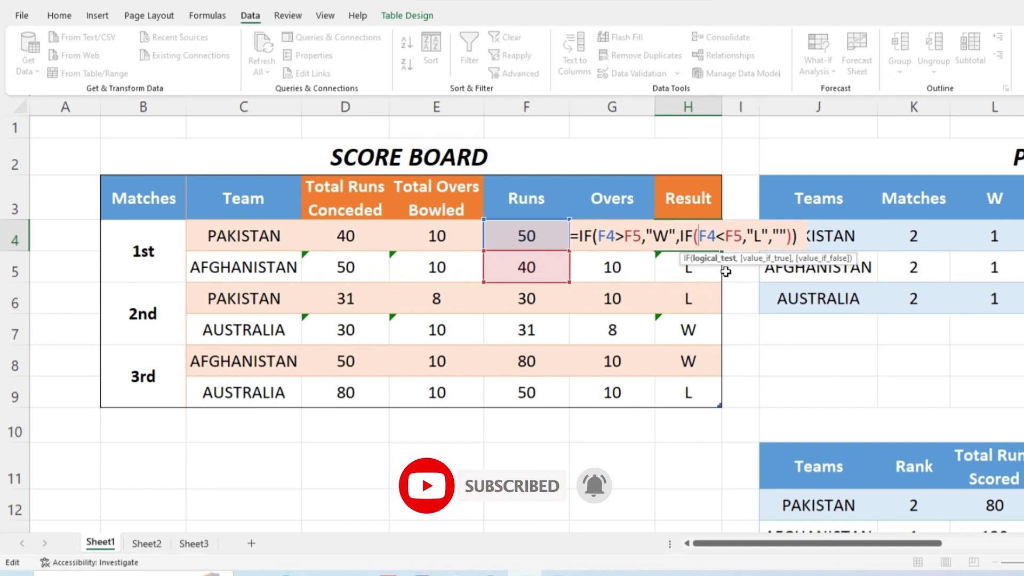
{"action": "key", "text": "ctrl+Return"}
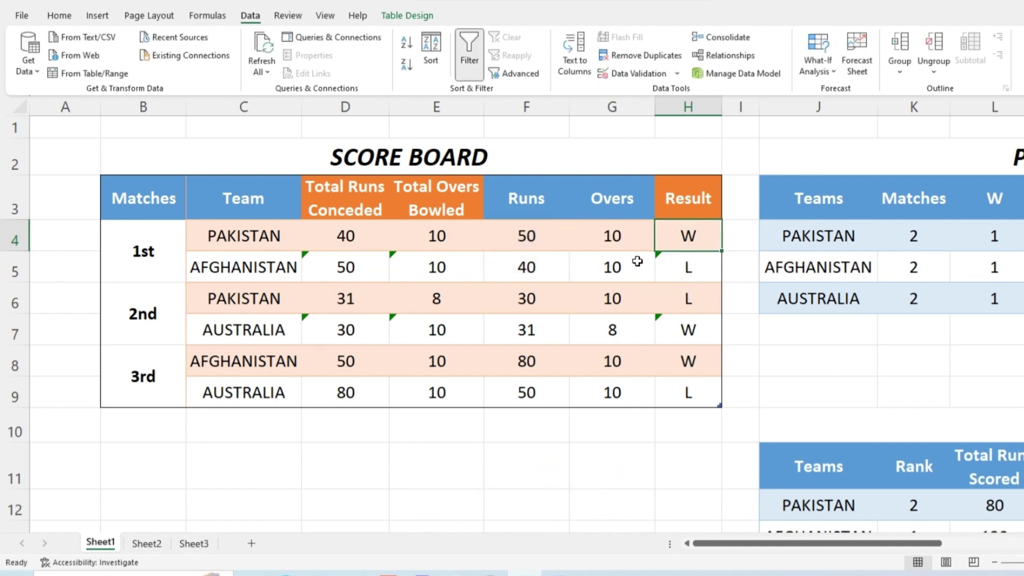
{"action": "left_click", "coordinate": [516, 241]}
{"action": "left_click", "coordinate": [525, 266]}
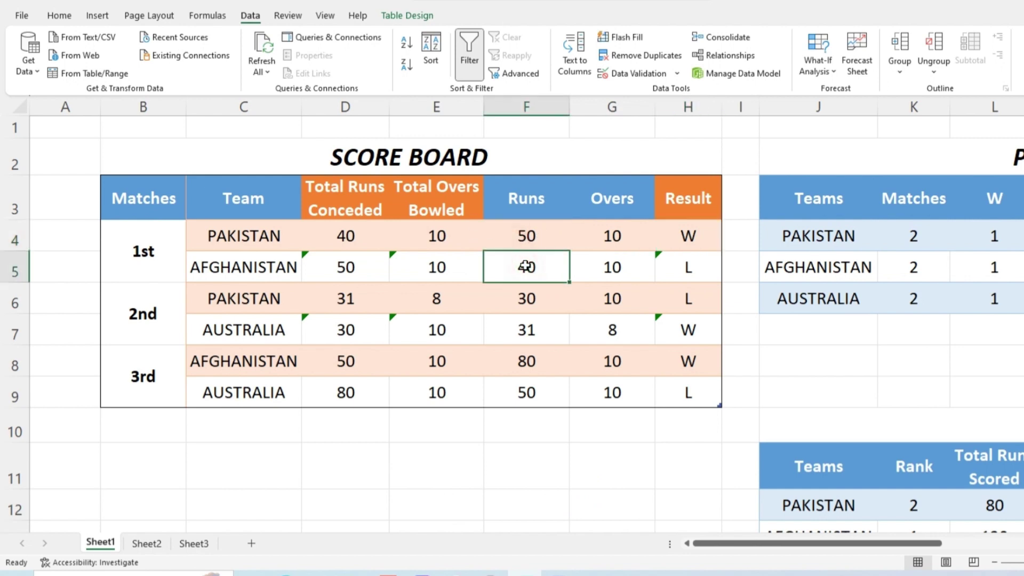
Step: Compare the first match's 50 and 40 runs against the W, then review H4:H9
{"action": "left_click", "coordinate": [698, 237]}
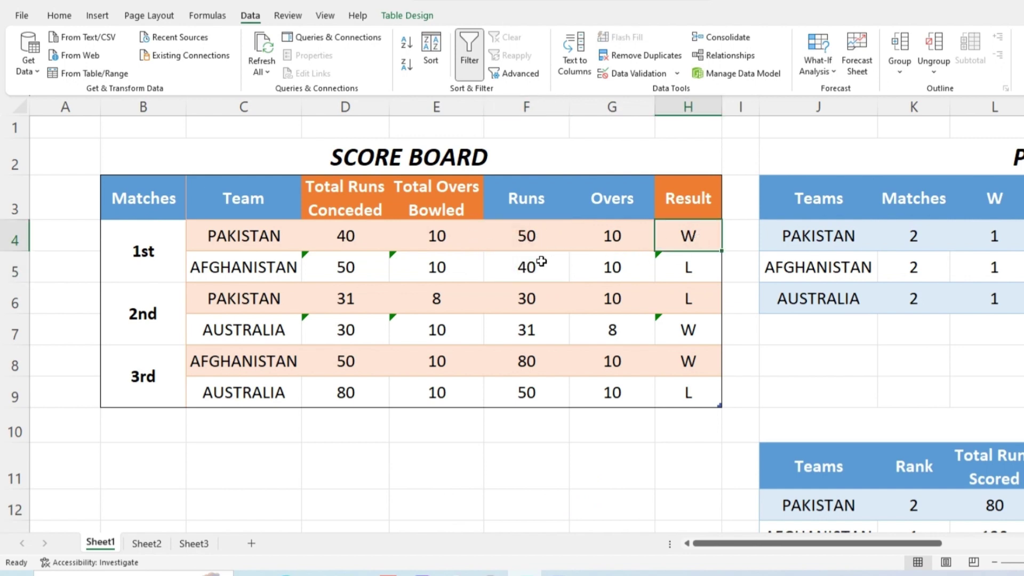
{"action": "left_click", "coordinate": [547, 238]}
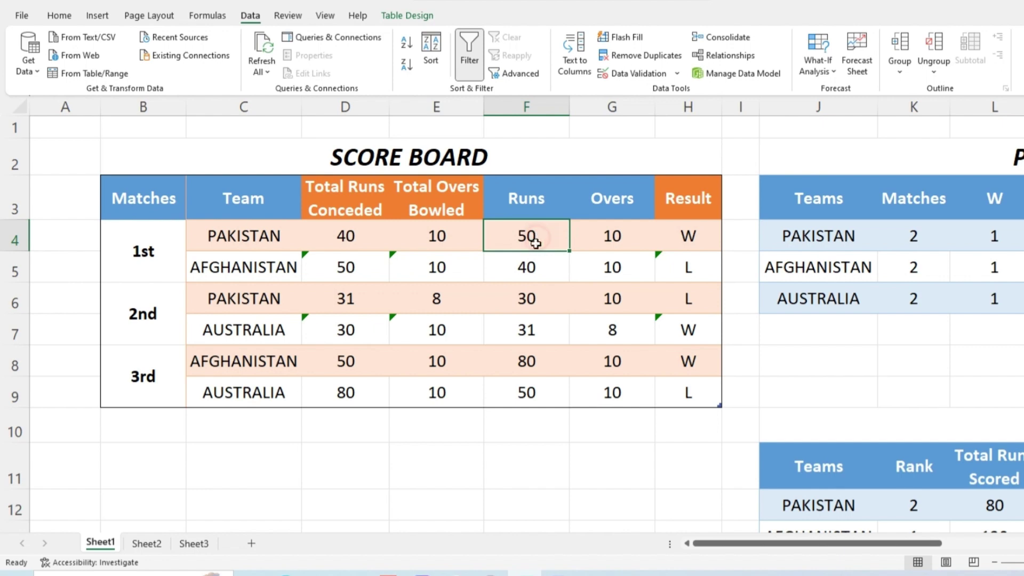
{"action": "left_click", "coordinate": [535, 268]}
{"action": "left_click", "coordinate": [531, 237]}
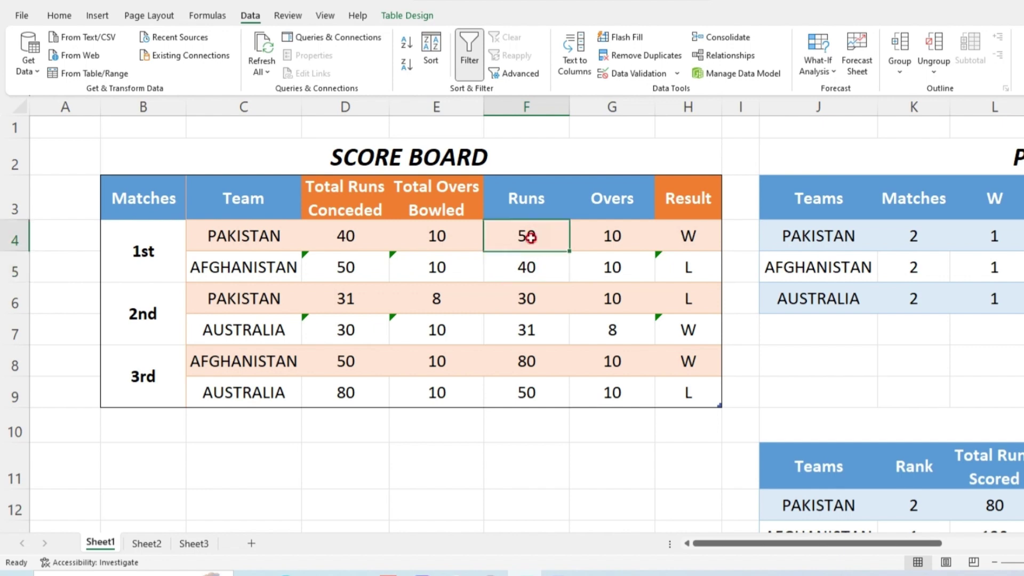
{"action": "left_click", "coordinate": [686, 231]}
{"action": "left_click", "coordinate": [536, 236]}
{"action": "left_click", "coordinate": [694, 231]}
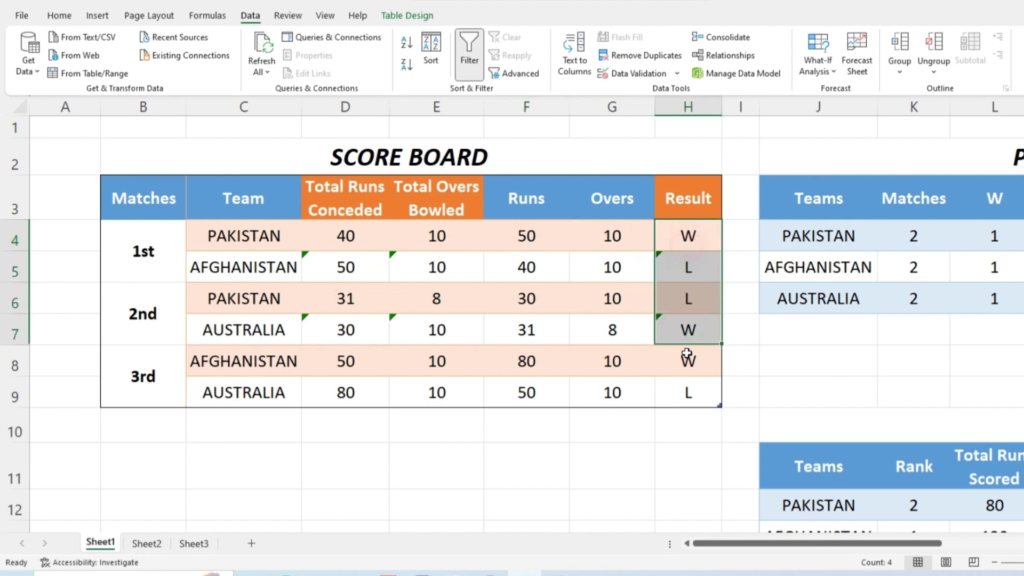
{"action": "left_click_drag", "start_coordinate": [687, 246], "coordinate": [685, 390]}
{"action": "left_click", "coordinate": [543, 452]}
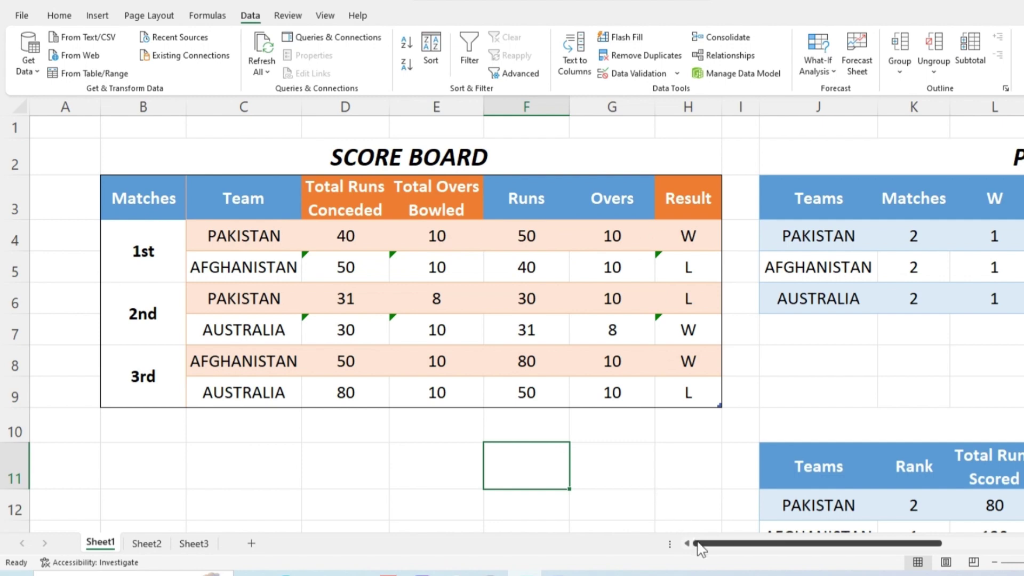
{"action": "left_click_drag", "start_coordinate": [698, 543], "coordinate": [824, 542]}
Step: Link the FORMULAS table's PAKISTAN cell to the Points Table team with =J4
{"action": "scroll", "coordinate": [702, 390], "scroll_direction": "down", "scroll_amount": 3}
{"action": "scroll", "coordinate": [658, 370], "scroll_direction": "down", "scroll_amount": 1}
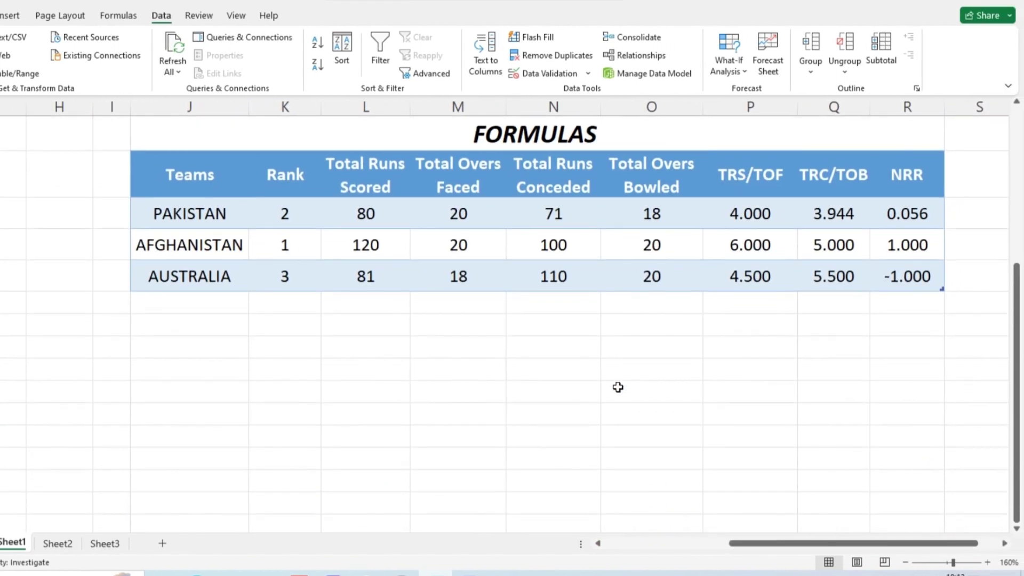
{"action": "scroll", "coordinate": [617, 386], "scroll_direction": "up", "scroll_amount": 1}
{"action": "left_click_drag", "start_coordinate": [201, 268], "coordinate": [200, 368]}
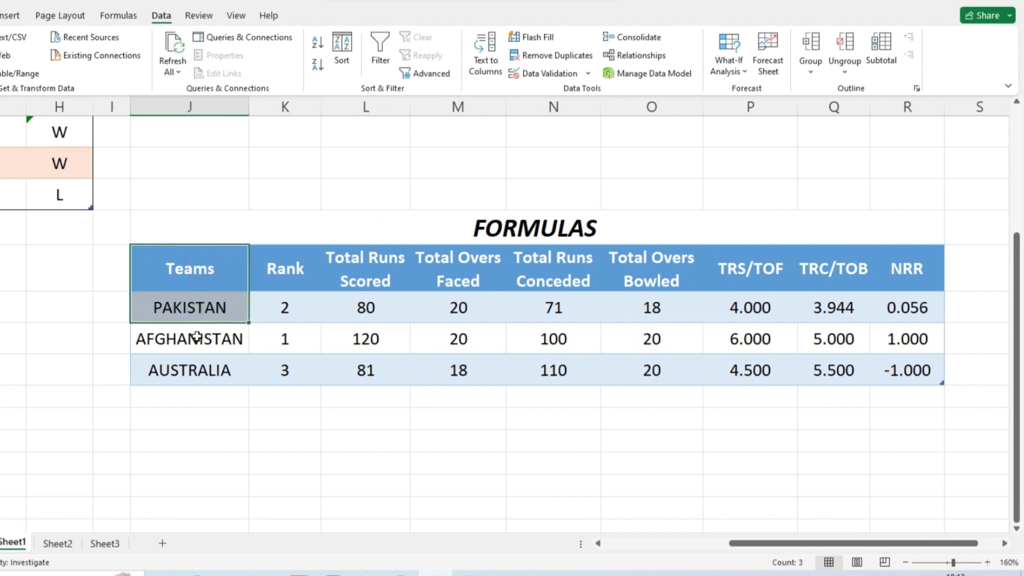
{"action": "left_click", "coordinate": [245, 425]}
{"action": "left_click", "coordinate": [194, 309]}
{"action": "type", "text": "=J4"}
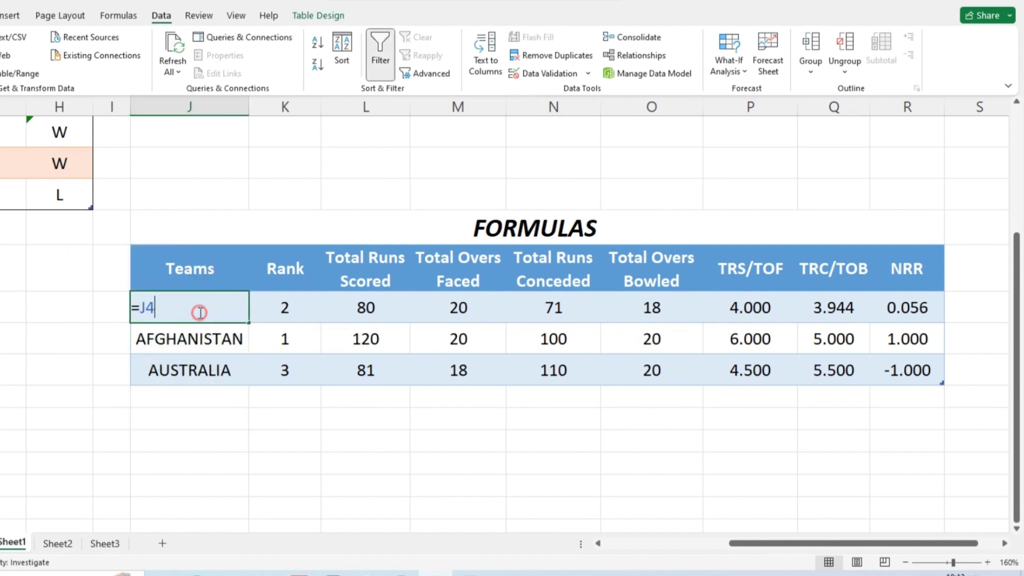
{"action": "scroll", "coordinate": [223, 362], "scroll_direction": "up", "scroll_amount": 2}
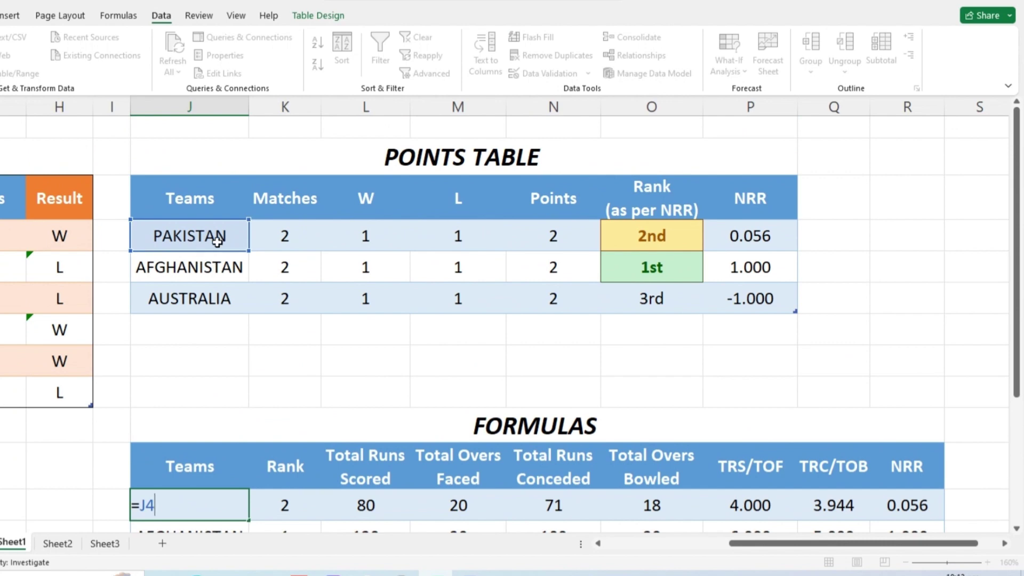
{"action": "scroll", "coordinate": [216, 238], "scroll_direction": "down", "scroll_amount": 1}
{"action": "key", "text": "ctrl+Return"}
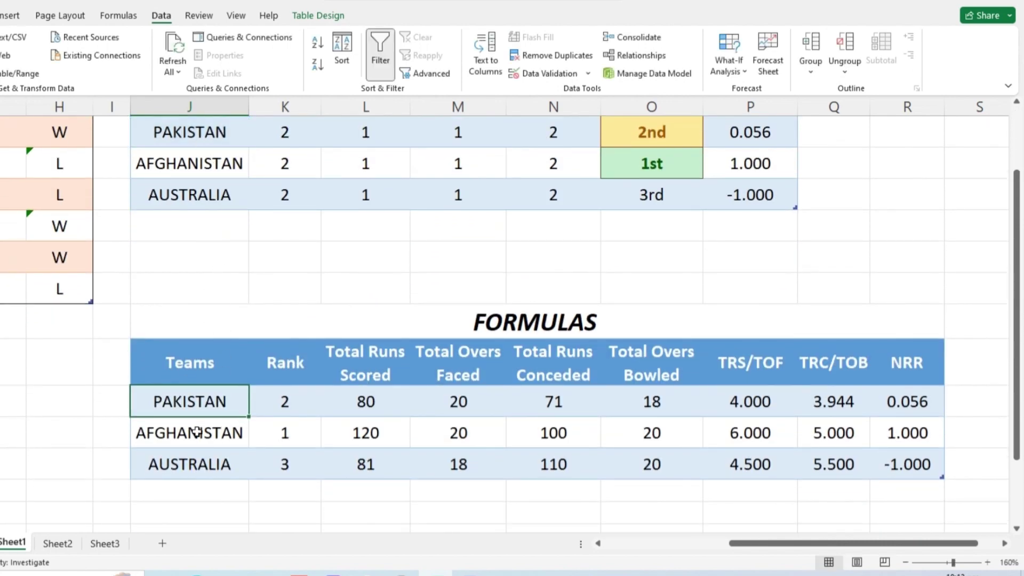
Step: Select the FORMULAS table's Rank and NRR column values
{"action": "left_click_drag", "start_coordinate": [290, 365], "coordinate": [291, 455]}
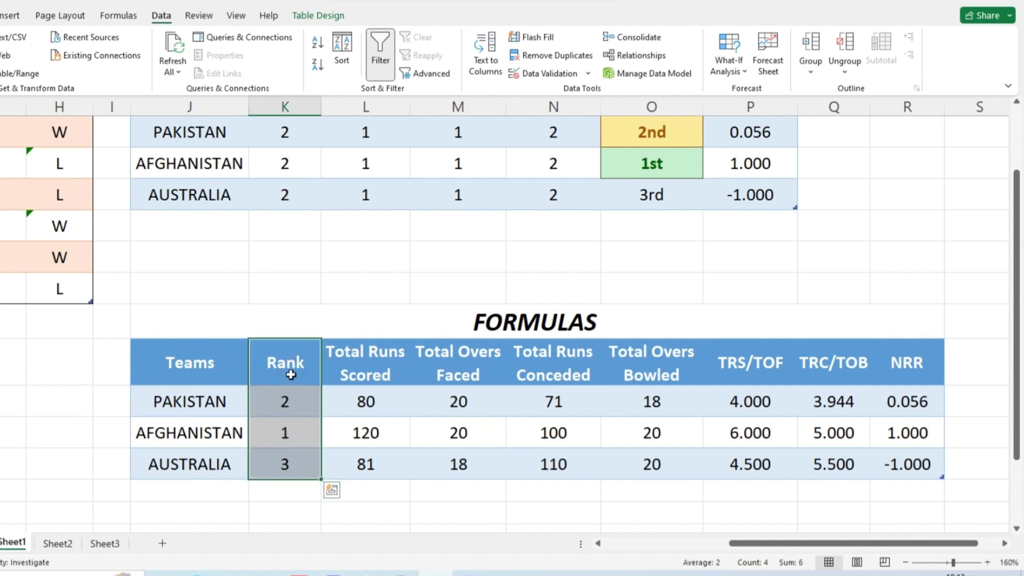
{"action": "left_click_drag", "start_coordinate": [286, 367], "coordinate": [293, 454]}
{"action": "left_click_drag", "start_coordinate": [895, 376], "coordinate": [885, 469]}
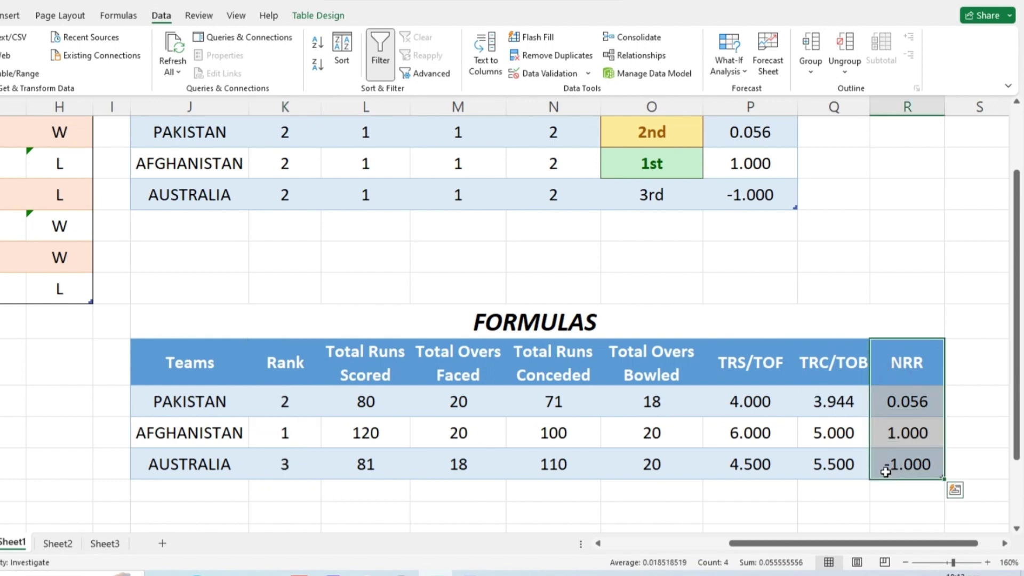
{"action": "double_click", "coordinate": [284, 403]}
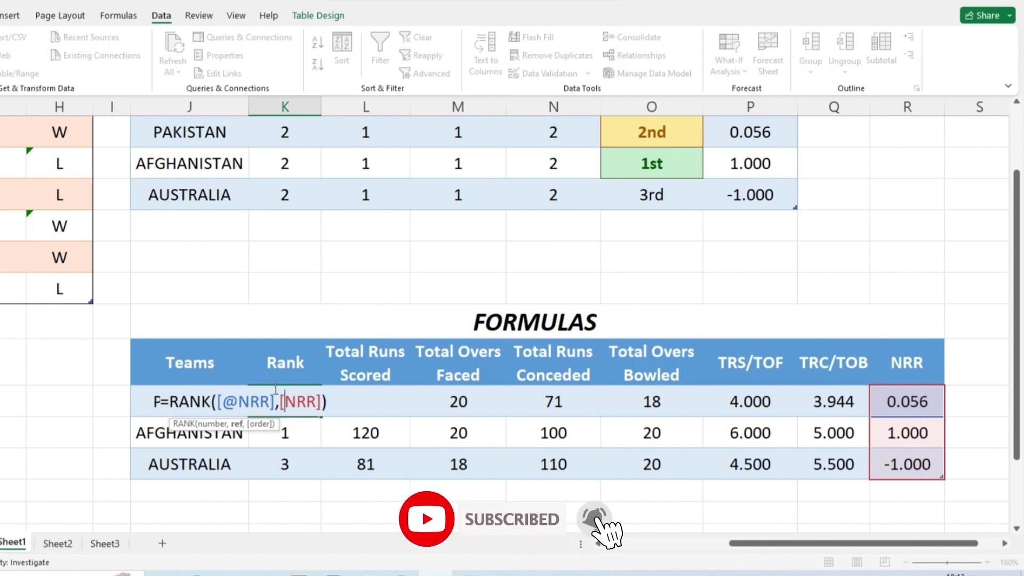
{"action": "key", "text": "Return"}
{"action": "double_click", "coordinate": [279, 433]}
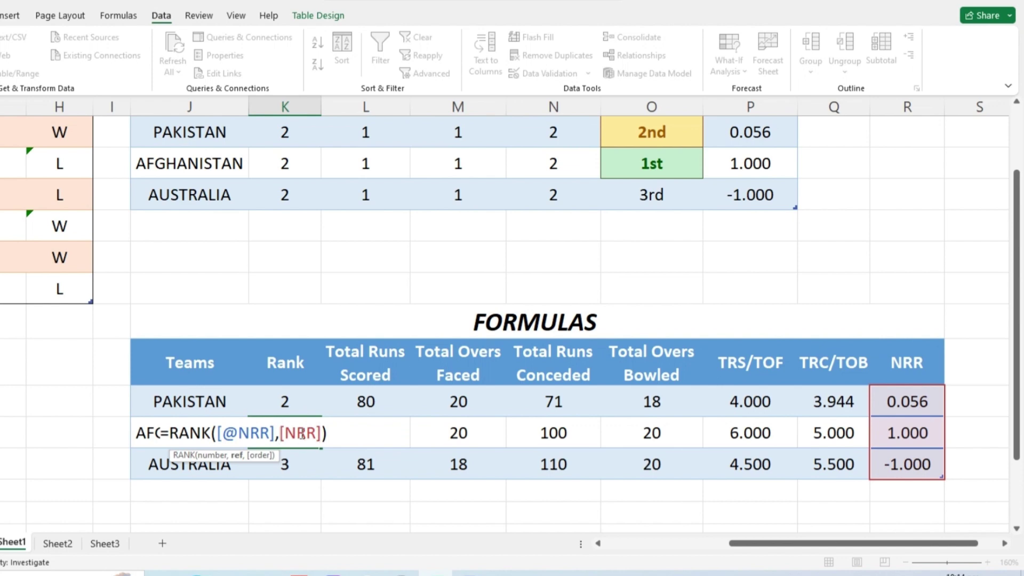
{"action": "key", "text": "ctrl+Return"}
{"action": "left_click_drag", "start_coordinate": [277, 408], "coordinate": [289, 459]}
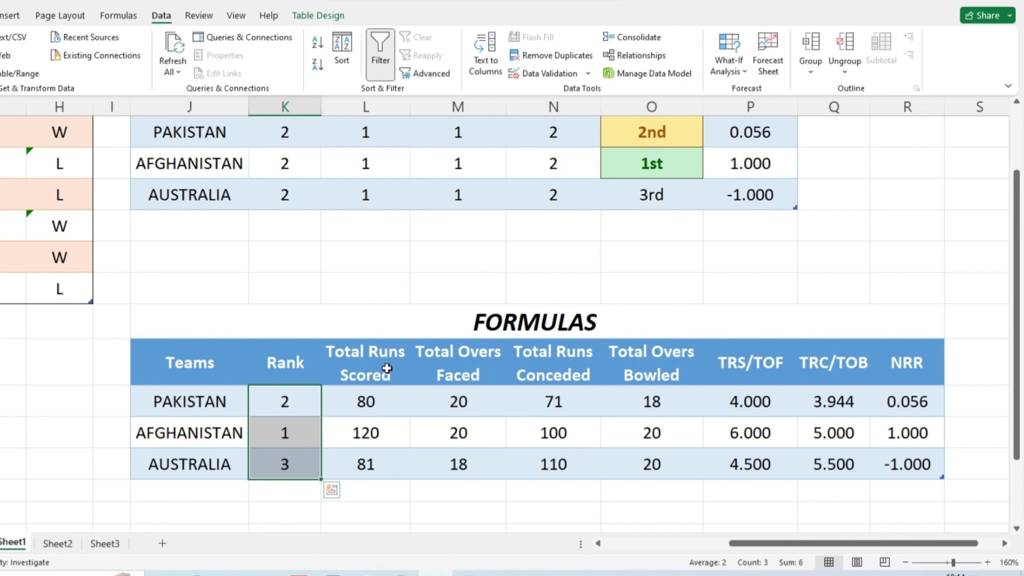
{"action": "left_click", "coordinate": [237, 402]}
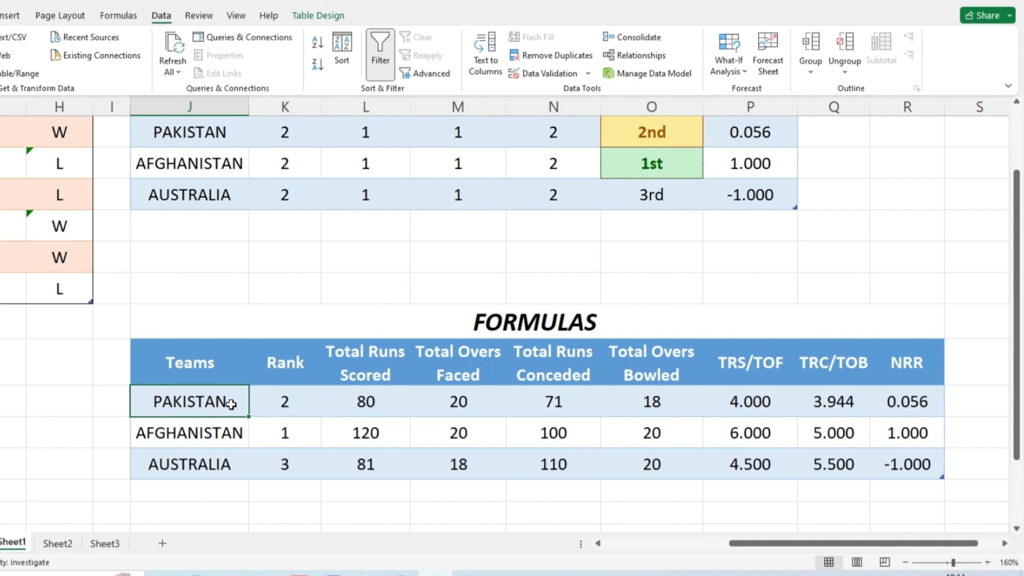
{"action": "left_click", "coordinate": [362, 401]}
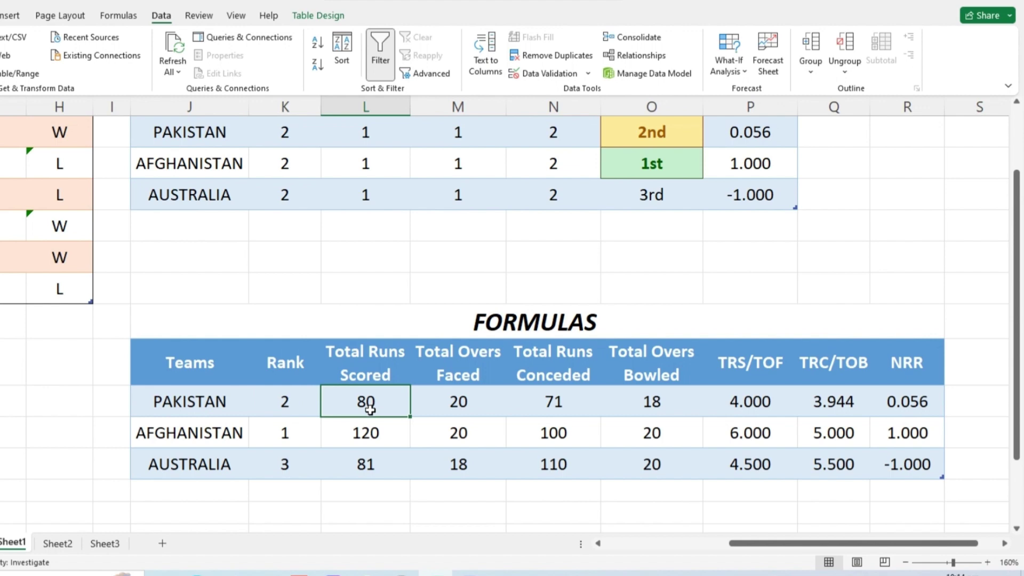
{"action": "double_click", "coordinate": [370, 406]}
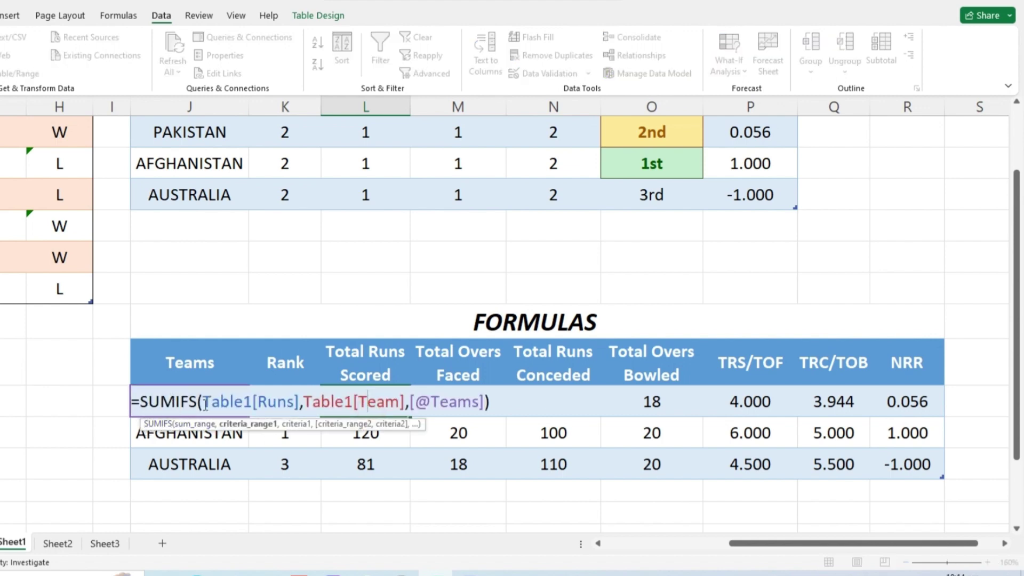
{"action": "key", "text": "Escape"}
{"action": "left_click_drag", "start_coordinate": [735, 543], "coordinate": [646, 544]}
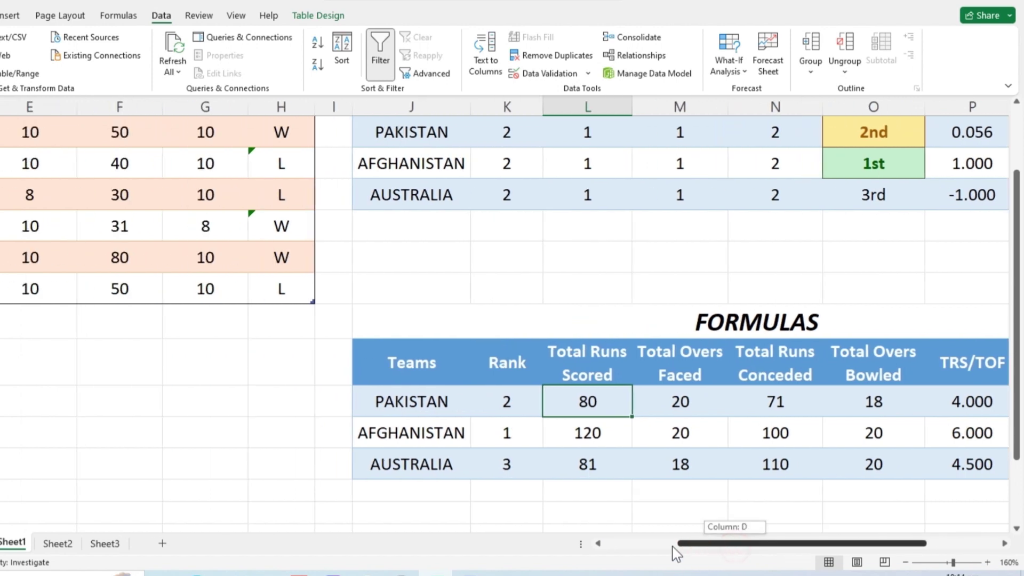
{"action": "scroll", "coordinate": [597, 398], "scroll_direction": "down", "scroll_amount": 1, "text": "ctrl"}
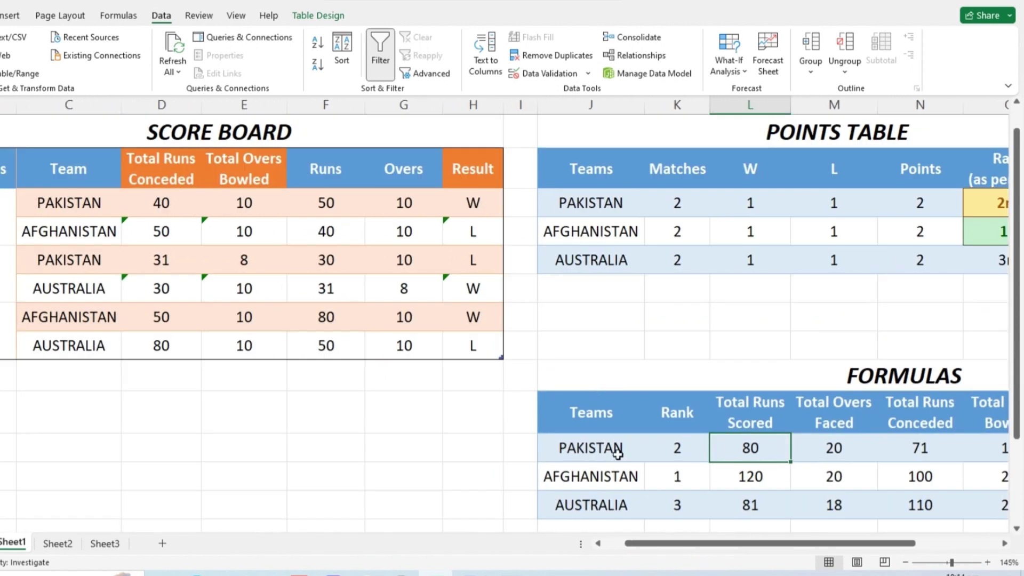
{"action": "double_click", "coordinate": [742, 448]}
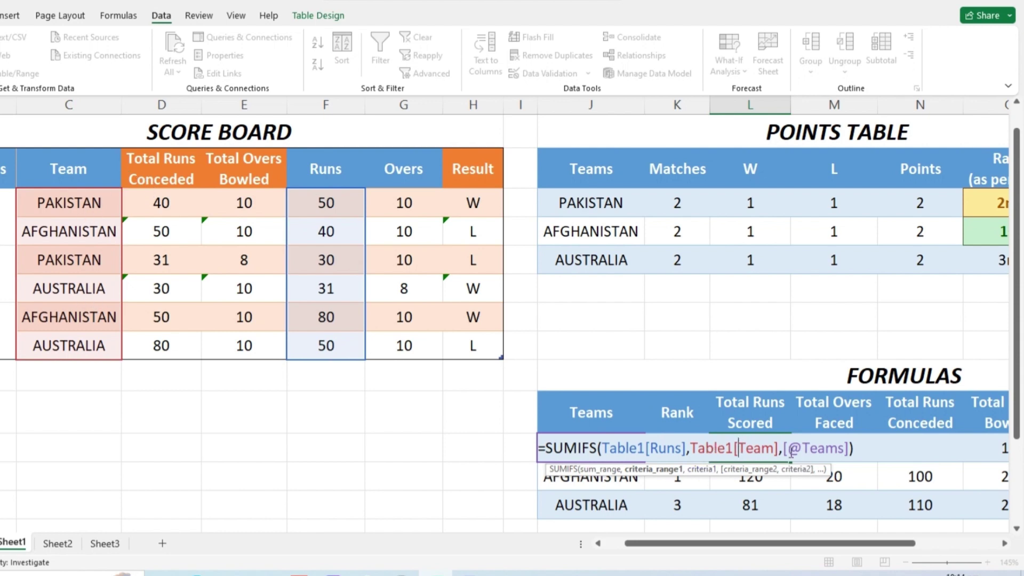
{"action": "key", "text": "Escape"}
{"action": "left_click", "coordinate": [597, 448]}
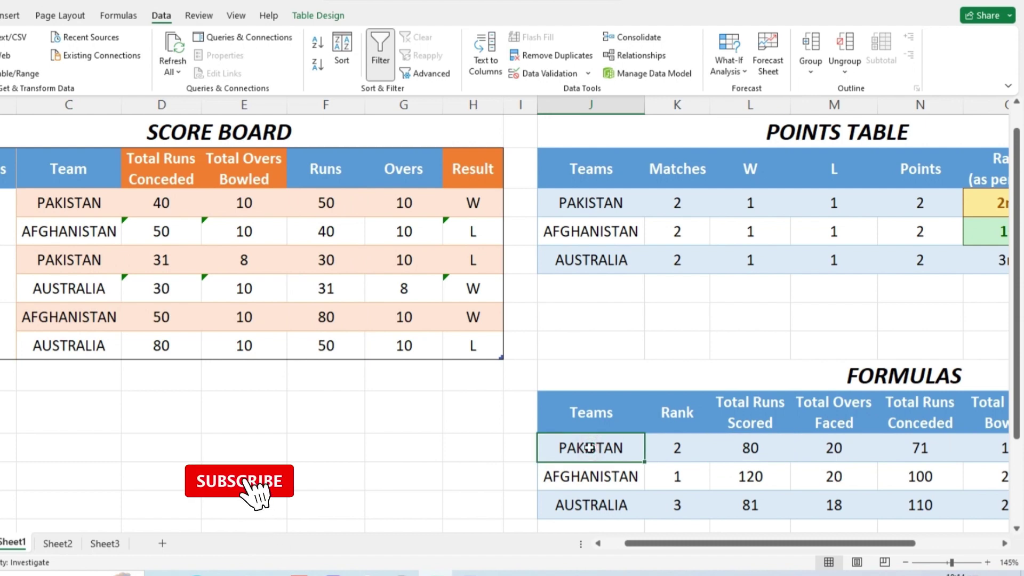
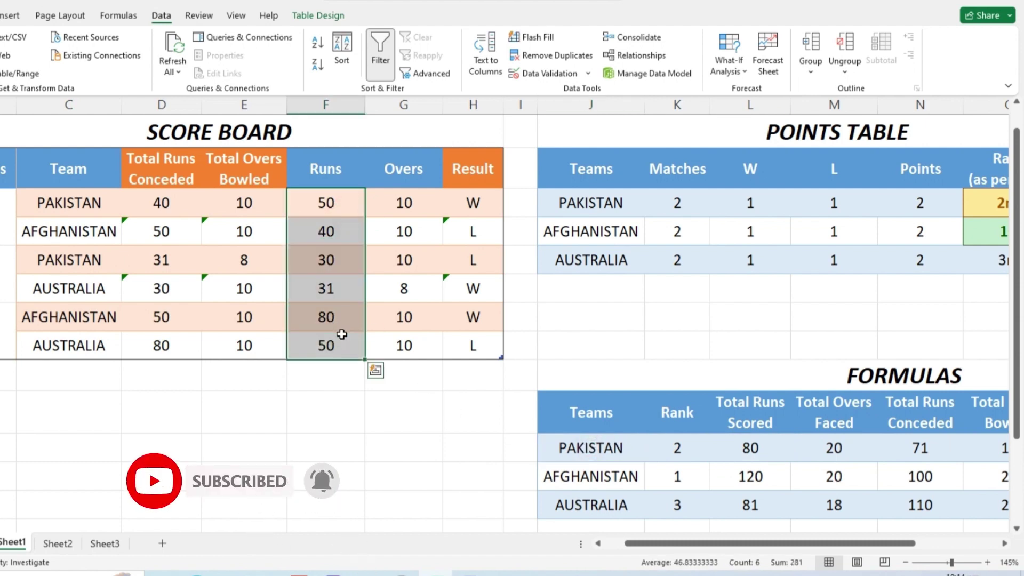
{"action": "left_click", "coordinate": [738, 447]}
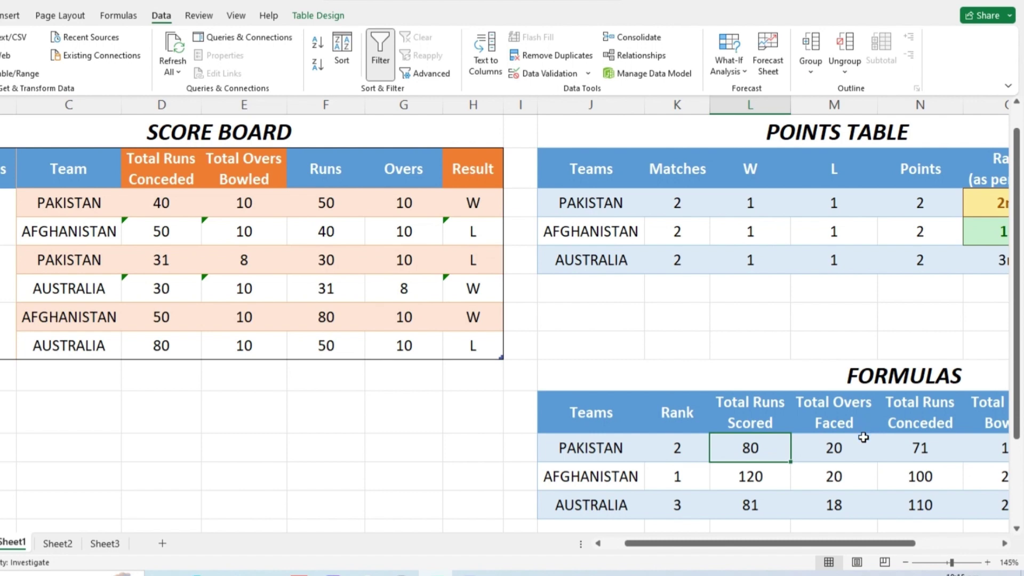
{"action": "left_click", "coordinate": [862, 438]}
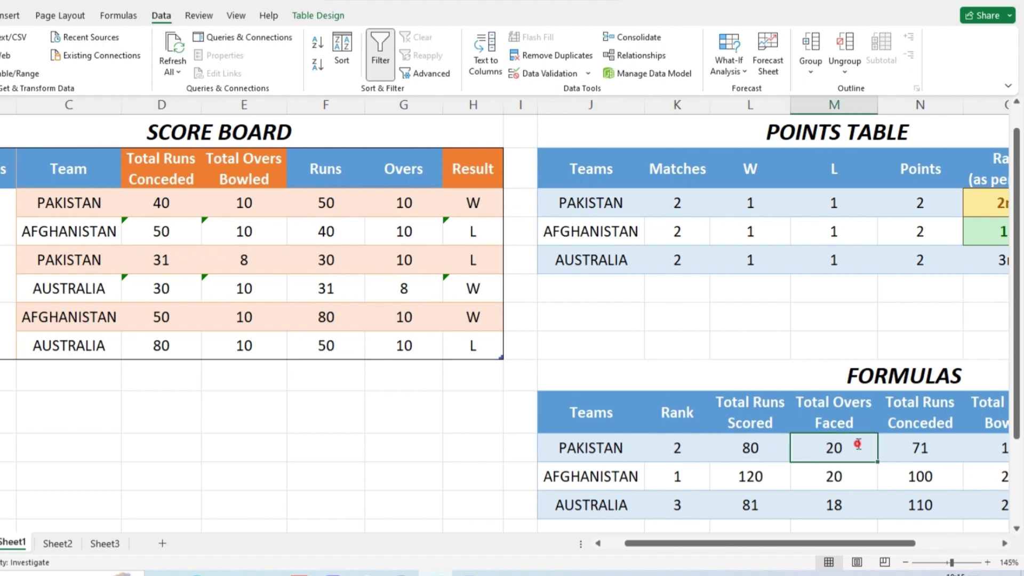
{"action": "double_click", "coordinate": [861, 442]}
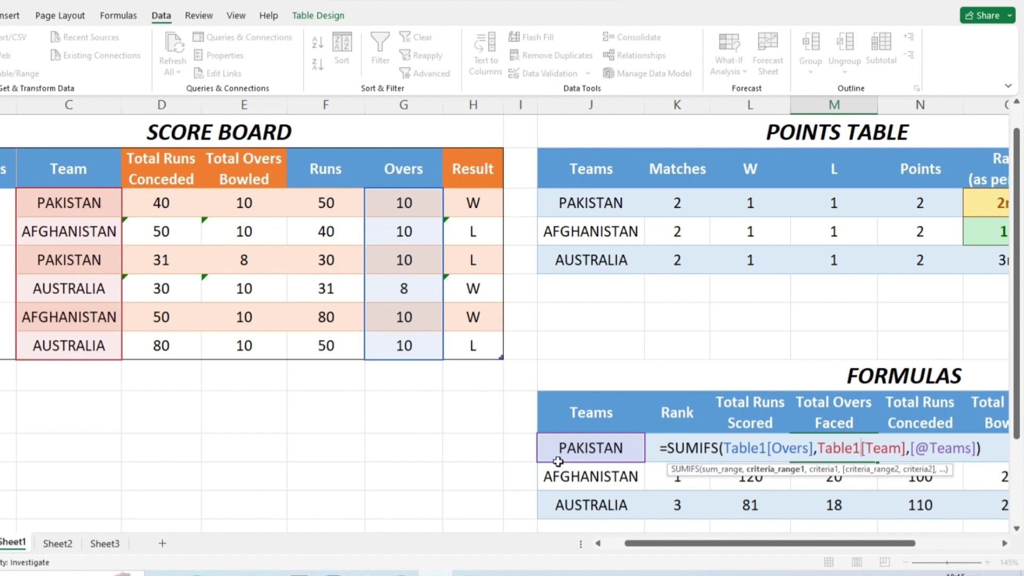
{"action": "key", "text": "ctrl+Return"}
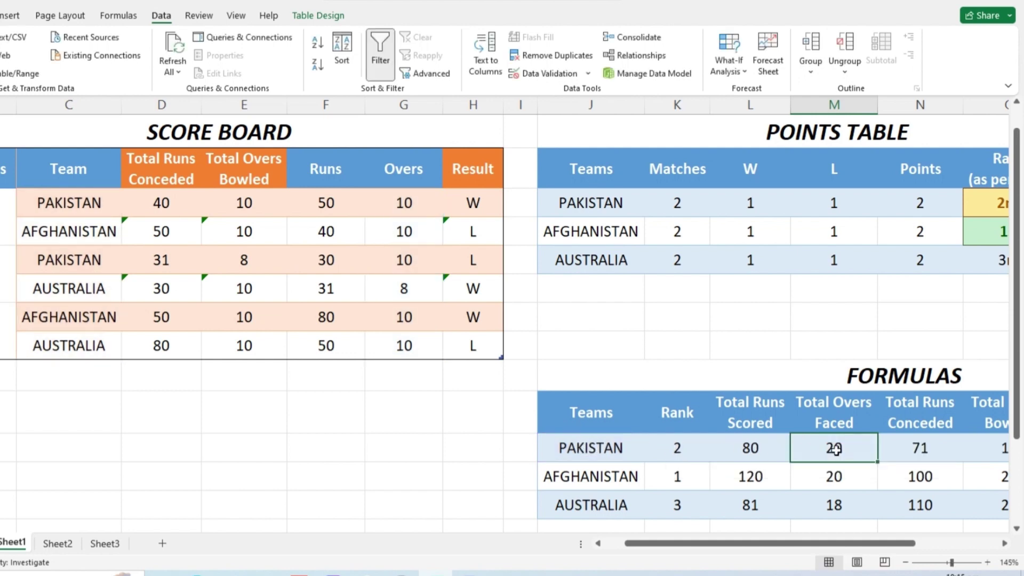
Step: Sum Table1[Total Runs Conceded] by team with SUMIFS, giving 71, 100 and 110
{"action": "left_click", "coordinate": [917, 453]}
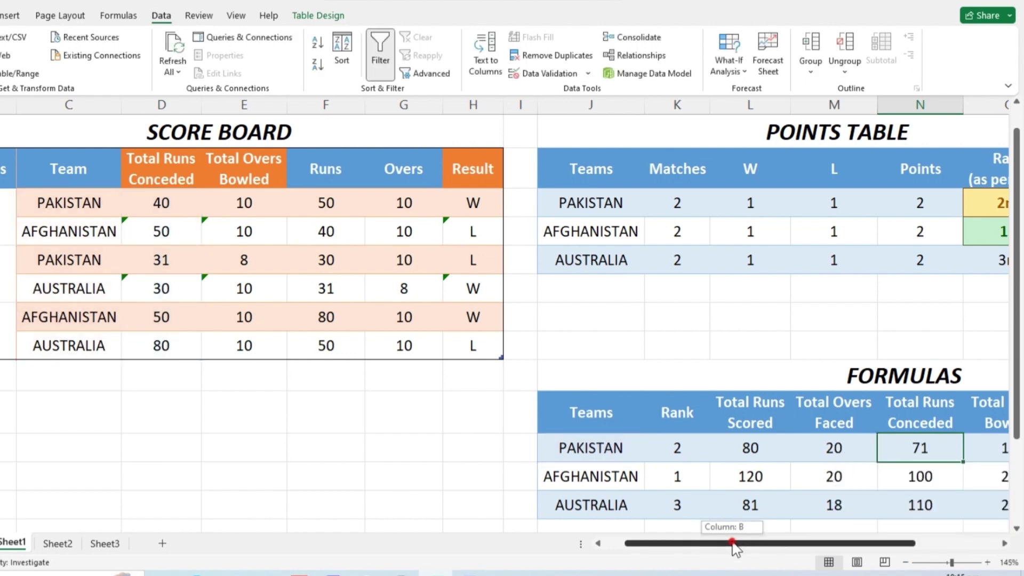
{"action": "left_click_drag", "start_coordinate": [735, 543], "coordinate": [758, 549]}
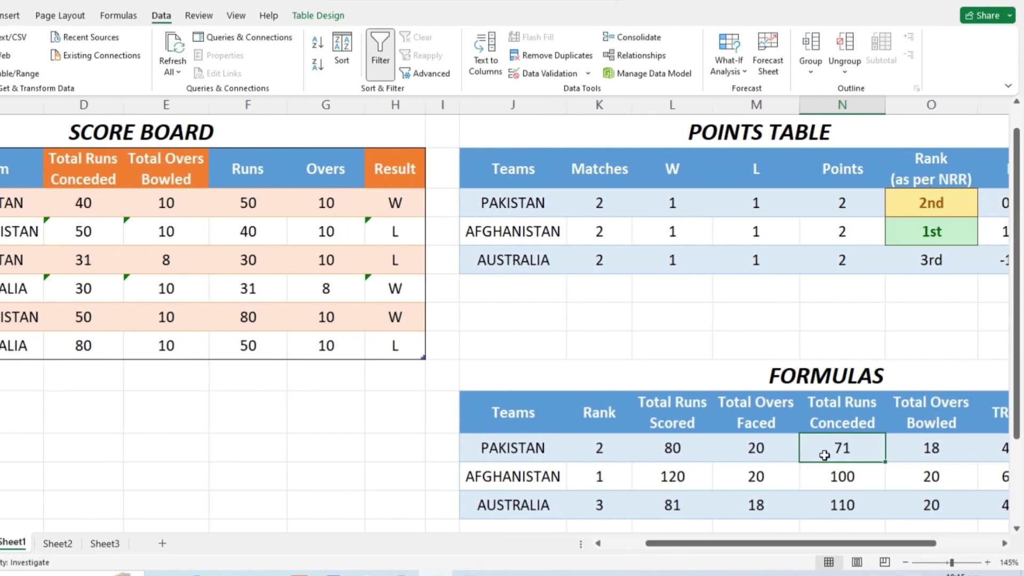
{"action": "double_click", "coordinate": [826, 451]}
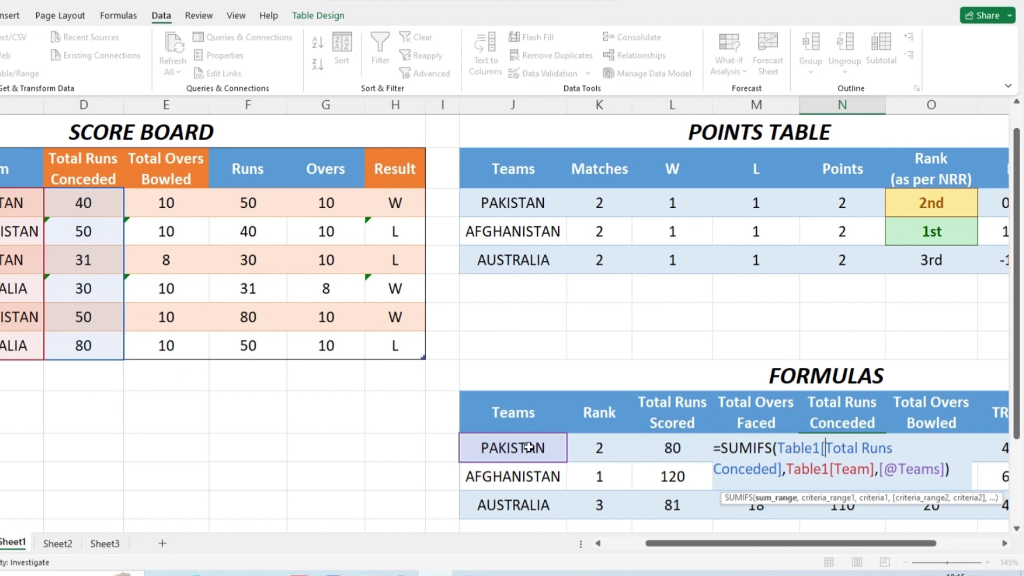
{"action": "key", "text": "ctrl+Return"}
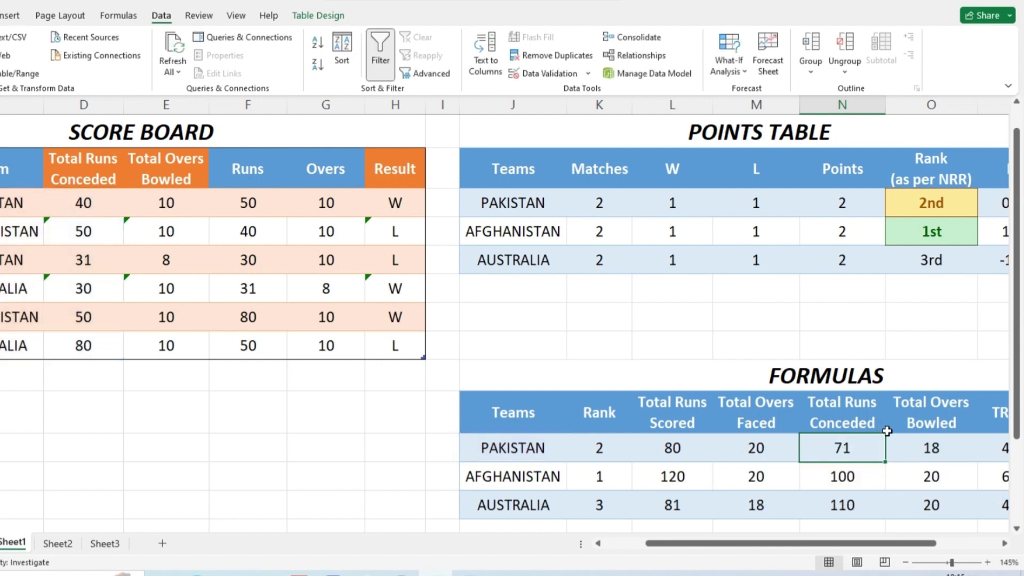
{"action": "left_click", "coordinate": [915, 447]}
Step: Sum Table1[Total Overs Bowled] by team (18, 20, 20), then review Pakistan's totals 80, 20, 71, 18
{"action": "double_click", "coordinate": [915, 448]}
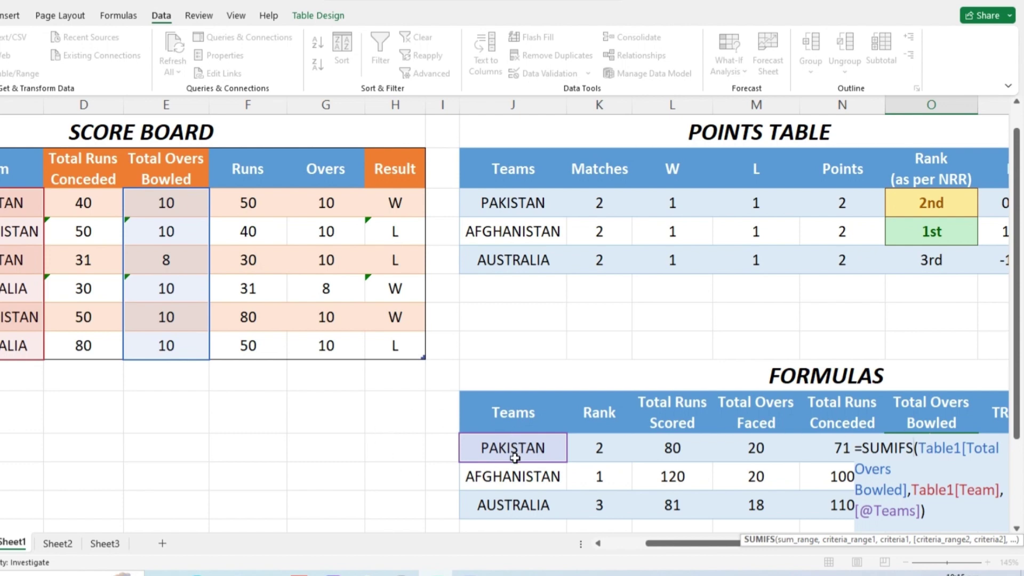
{"action": "key", "text": "ctrl+Return"}
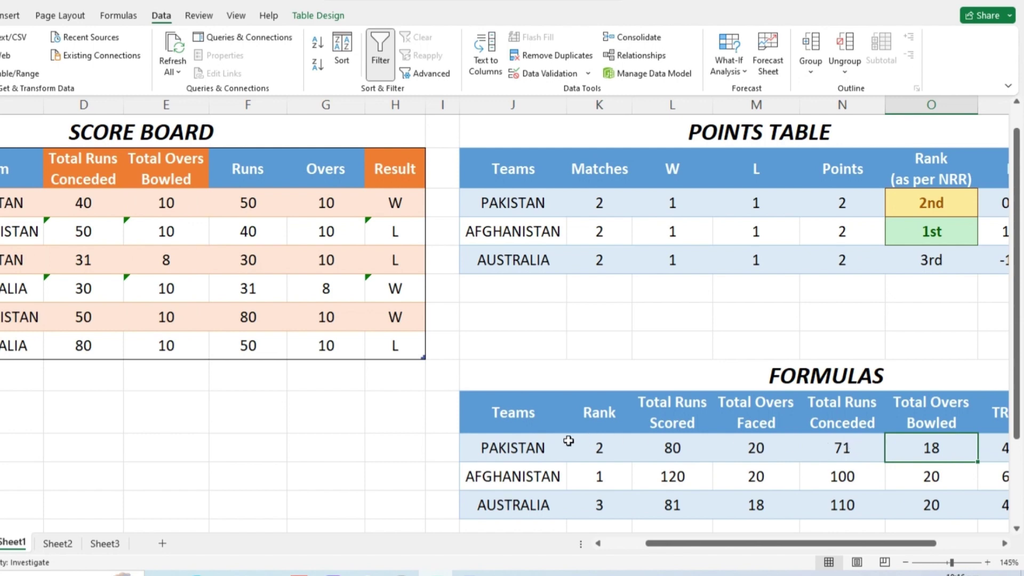
{"action": "left_click", "coordinate": [654, 449]}
{"action": "left_click_drag", "start_coordinate": [689, 449], "coordinate": [922, 451]}
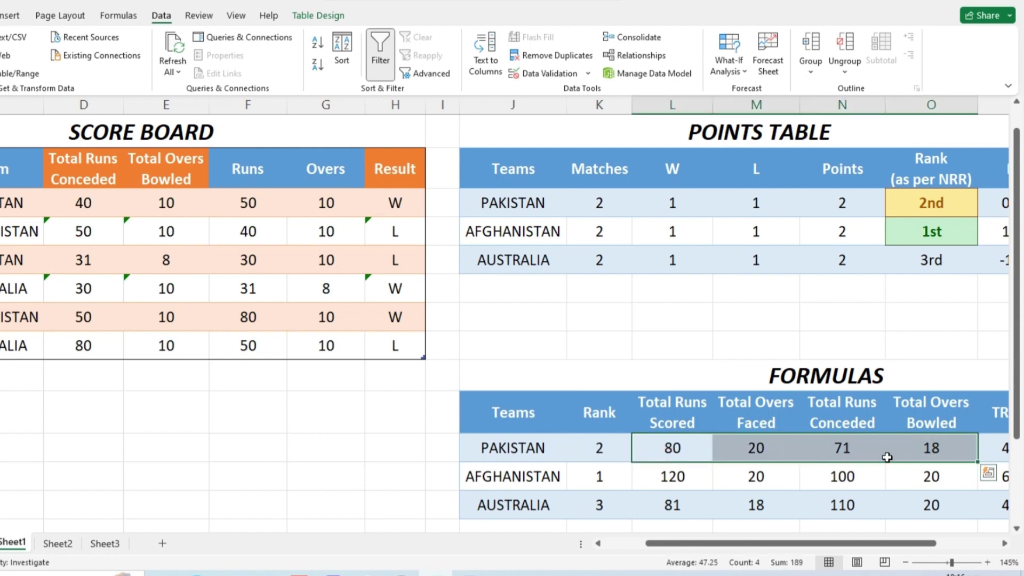
{"action": "left_click", "coordinate": [673, 450]}
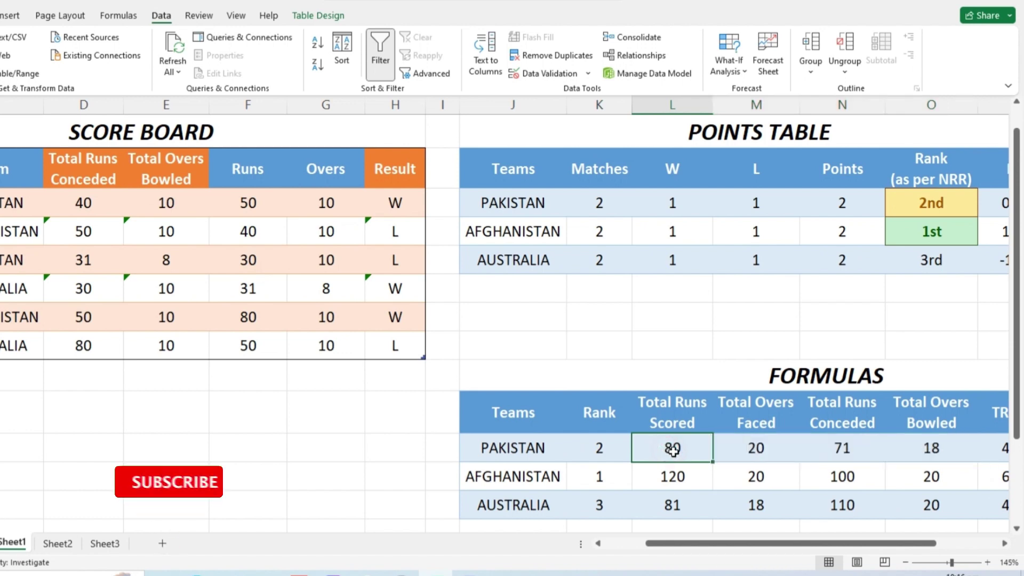
{"action": "left_click", "coordinate": [755, 449]}
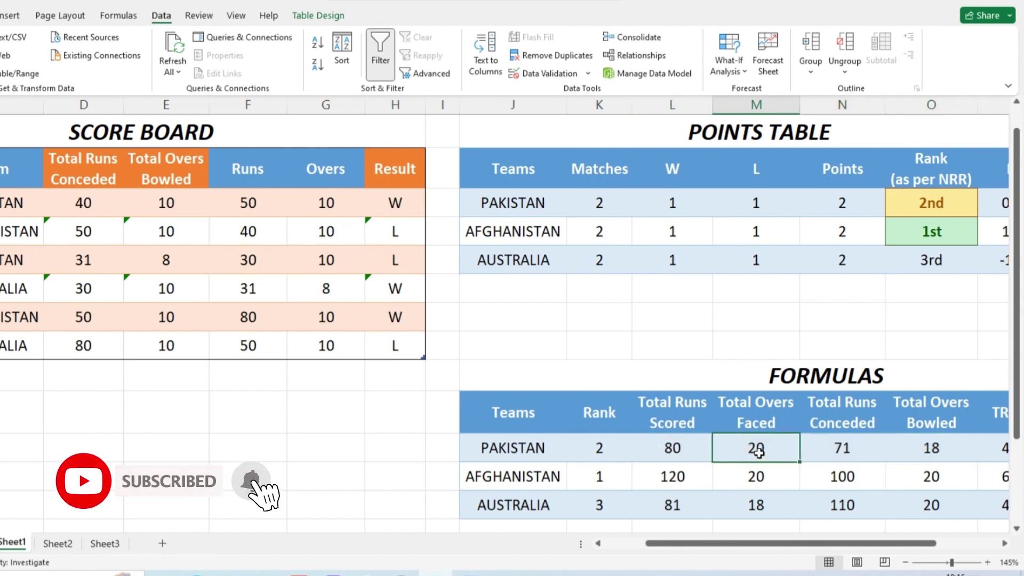
{"action": "left_click", "coordinate": [827, 451]}
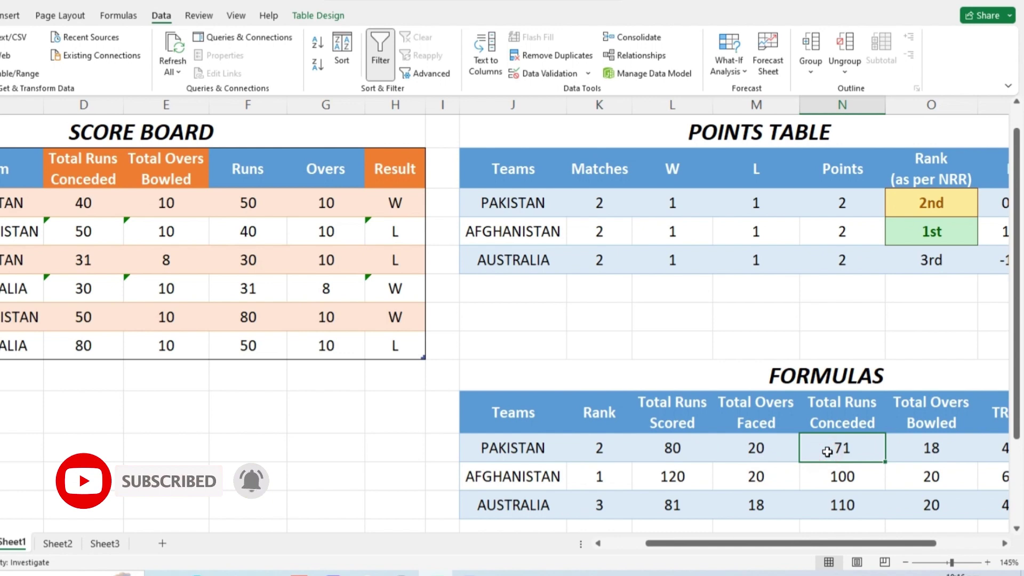
{"action": "left_click", "coordinate": [925, 450]}
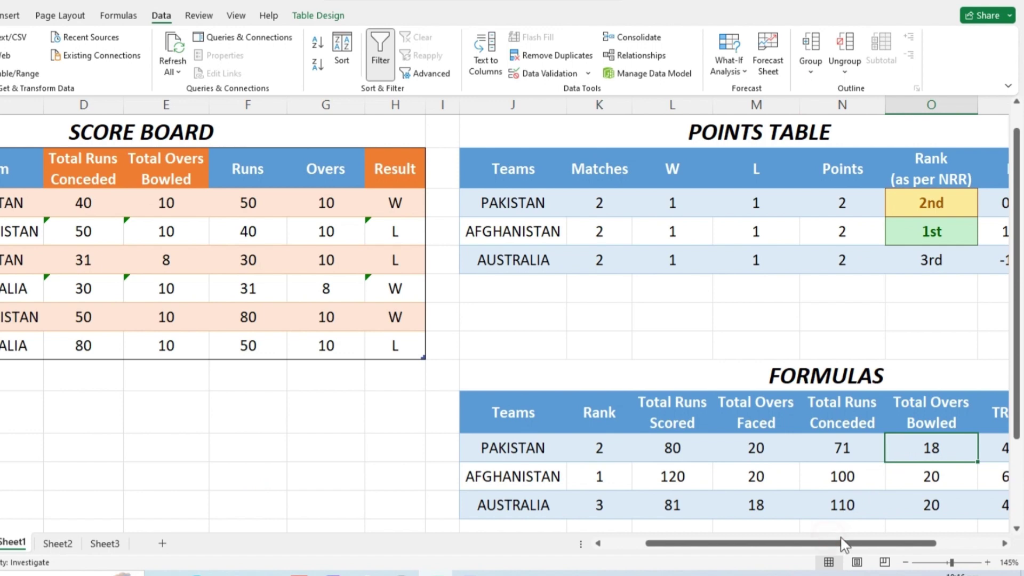
Step: Enter =SUM([@[Total Runs Scored]]/[@[Total Overs Faced]]) in TRS/TOF, giving 4.000, 6.000, 4.500
{"action": "left_click_drag", "start_coordinate": [833, 543], "coordinate": [896, 544]}
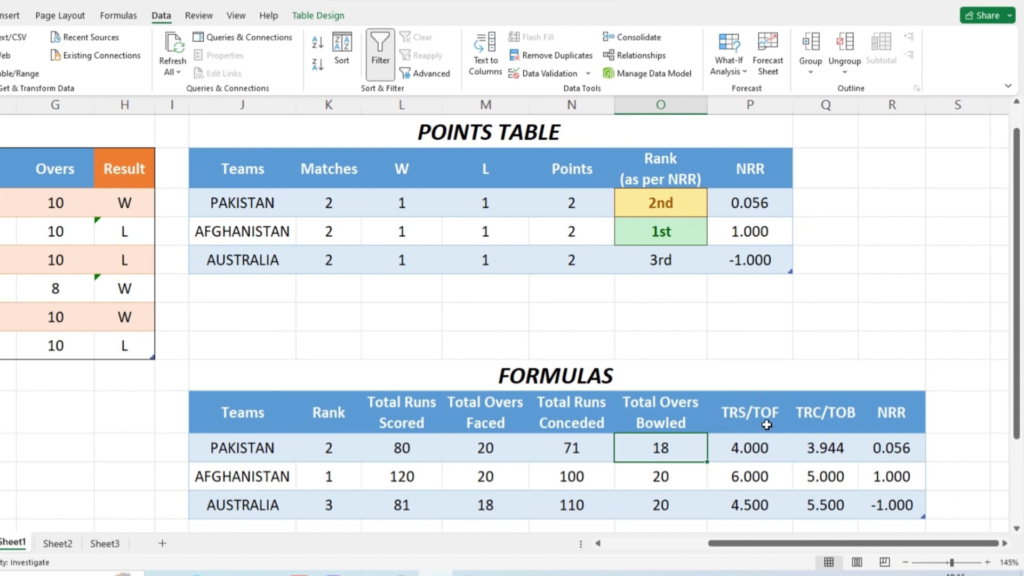
{"action": "left_click", "coordinate": [416, 412]}
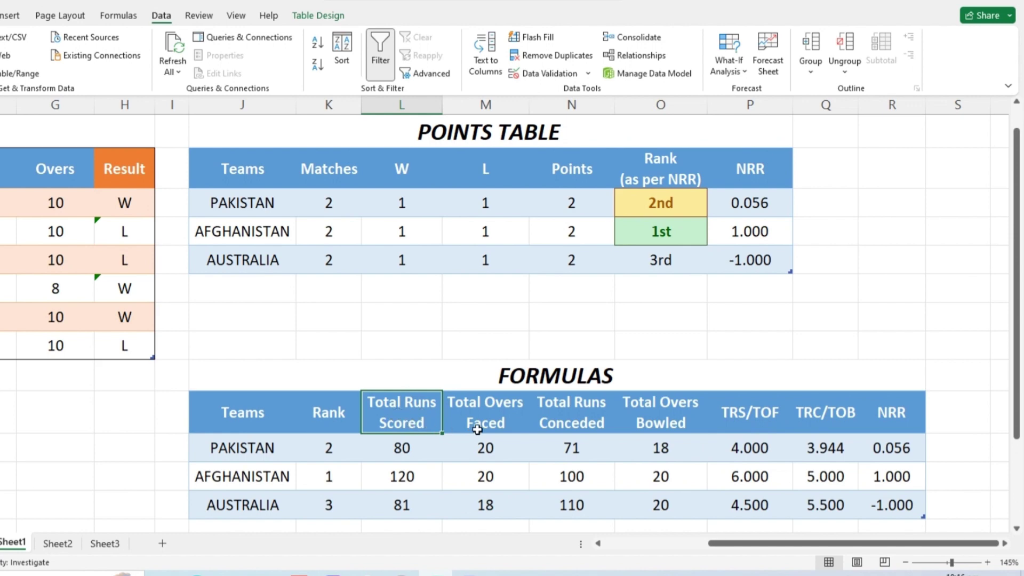
{"action": "left_click", "coordinate": [486, 408]}
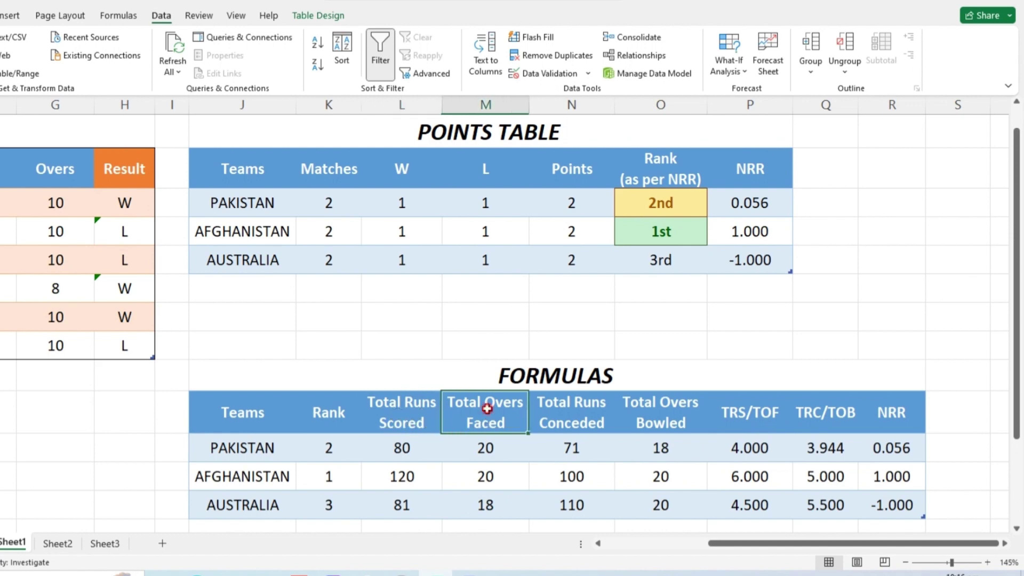
{"action": "double_click", "coordinate": [747, 447]}
{"action": "key", "text": "Escape"}
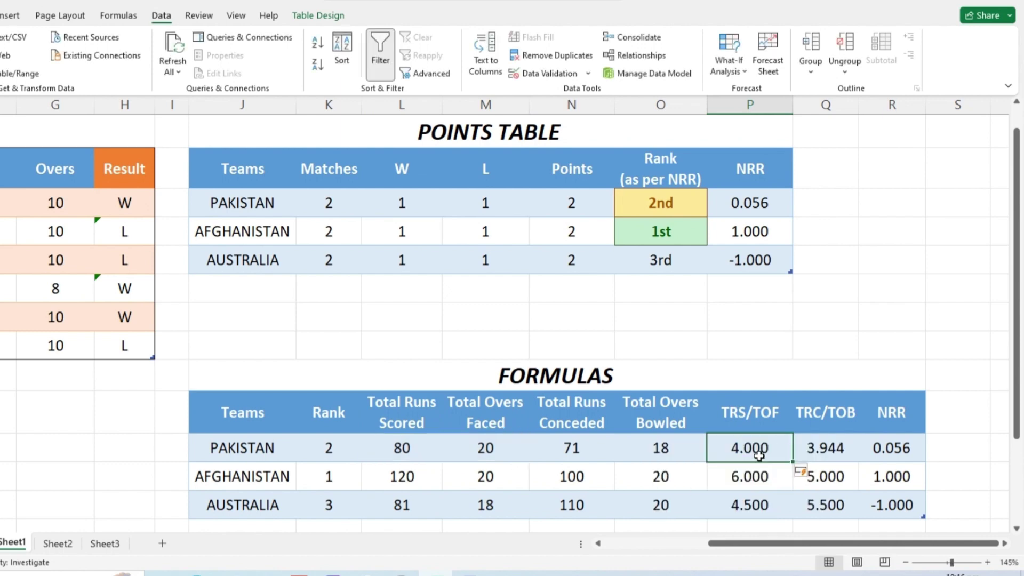
{"action": "double_click", "coordinate": [758, 453]}
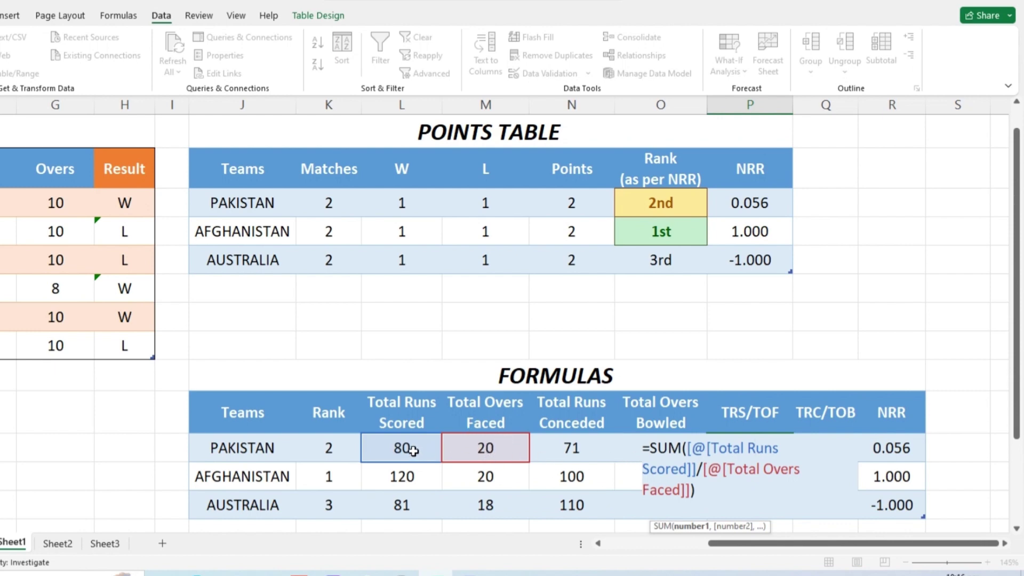
{"action": "key", "text": "ctrl+Return"}
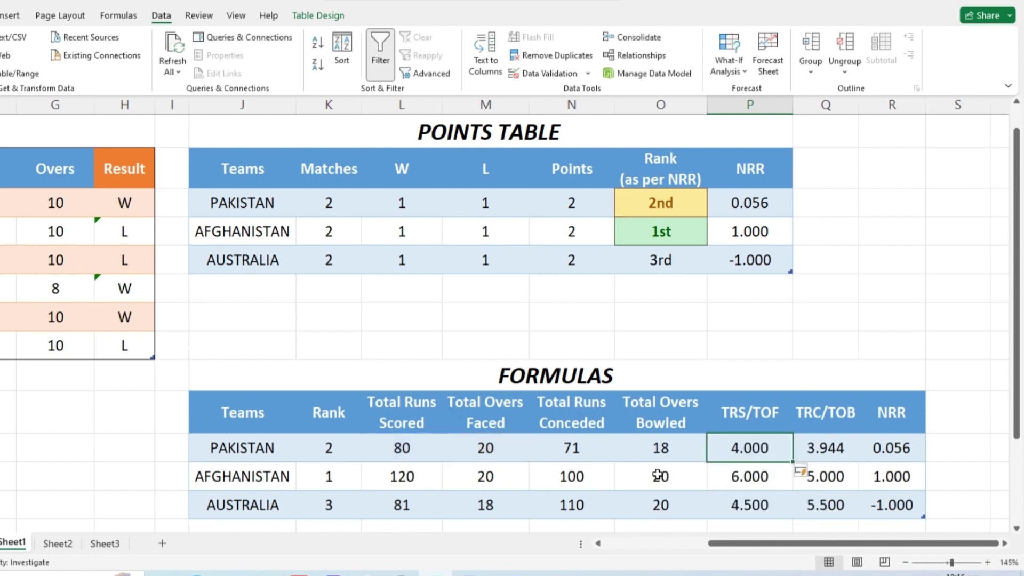
Step: Enter =SUM([@[Total Runs Conceded]]/[@[Total Overs Bowled]]) in TRC/TOB, giving 3.944, 5.000, 5.500
{"action": "left_click", "coordinate": [810, 448]}
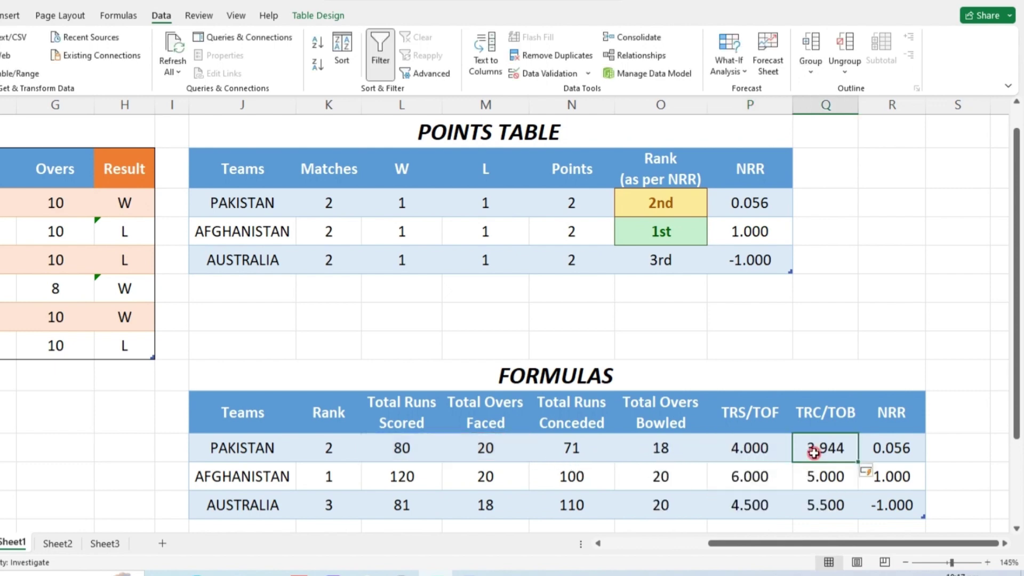
{"action": "left_click", "coordinate": [815, 424]}
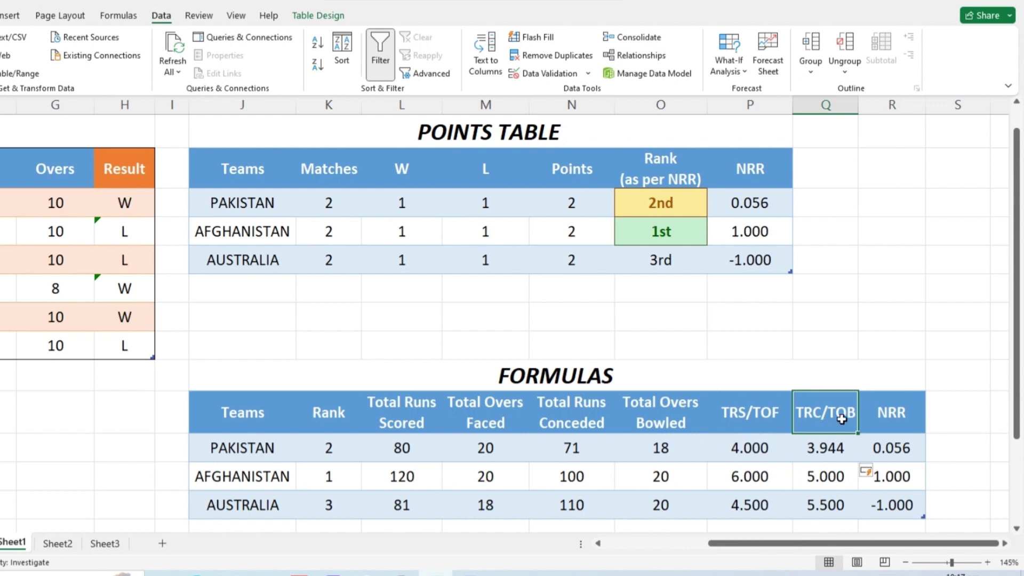
{"action": "double_click", "coordinate": [826, 452]}
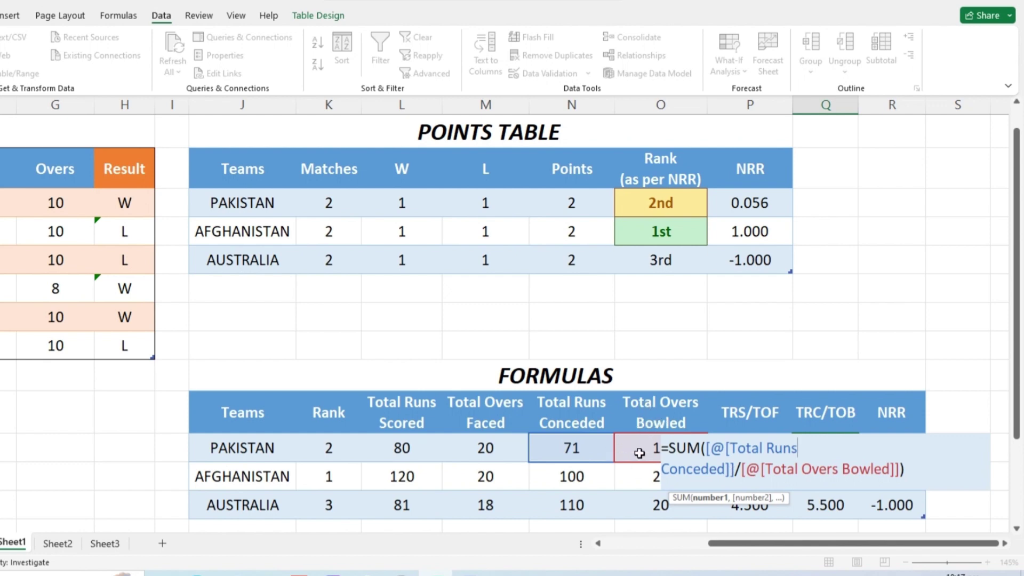
{"action": "key", "text": "ctrl+Return"}
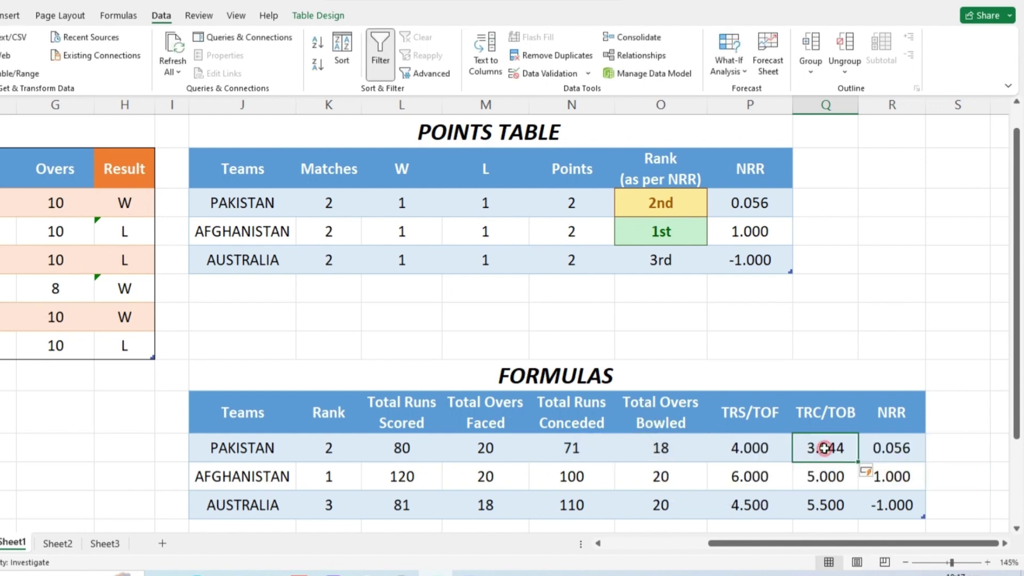
{"action": "double_click", "coordinate": [824, 448]}
{"action": "key", "text": "Escape"}
Step: Enter =SUM(P12-Q12) in Pakistan's NRR cell R12, showing 0.056
{"action": "double_click", "coordinate": [883, 454]}
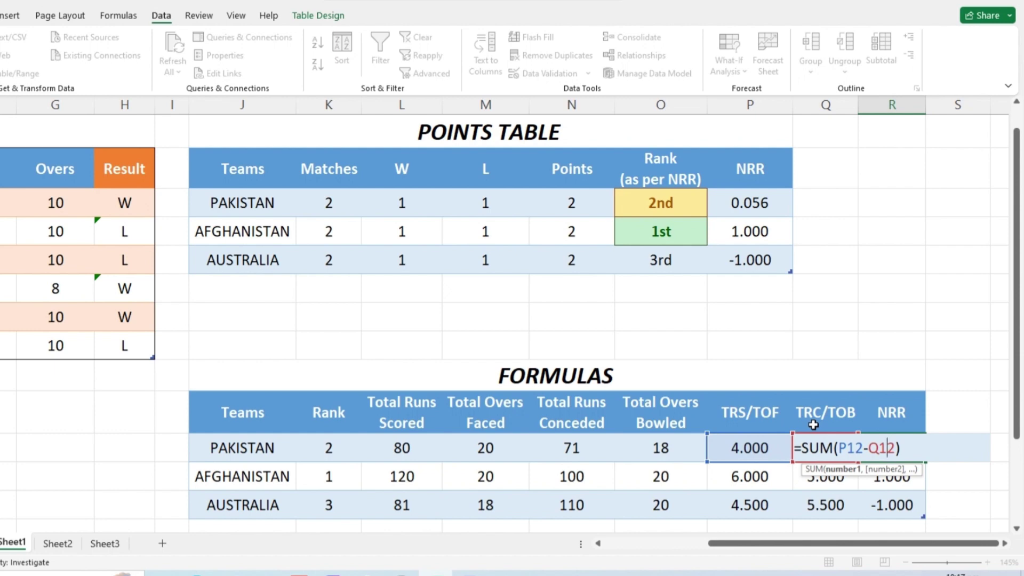
{"action": "left_click_drag", "start_coordinate": [753, 415], "coordinate": [753, 446]}
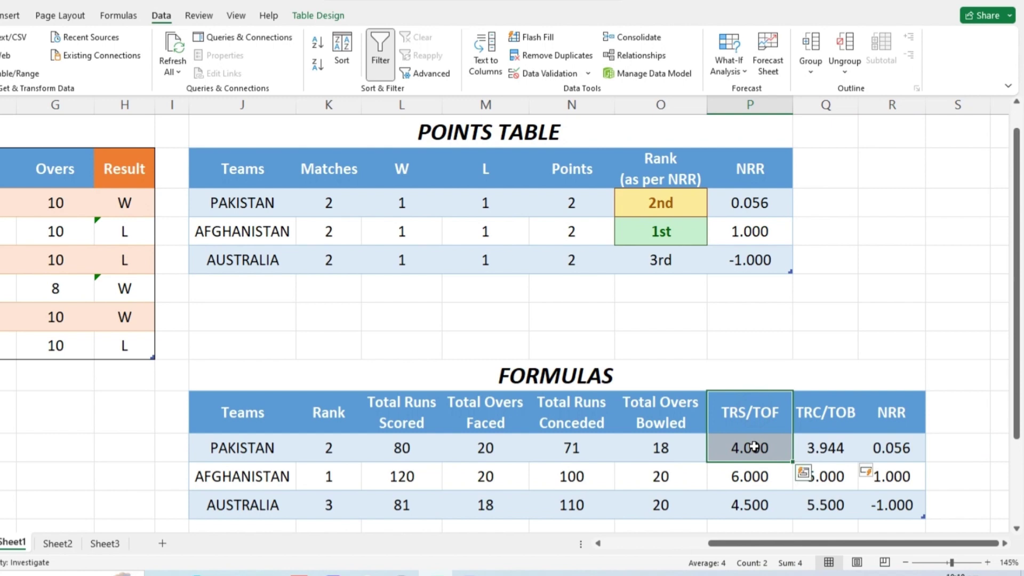
{"action": "left_click_drag", "start_coordinate": [826, 416], "coordinate": [821, 449]}
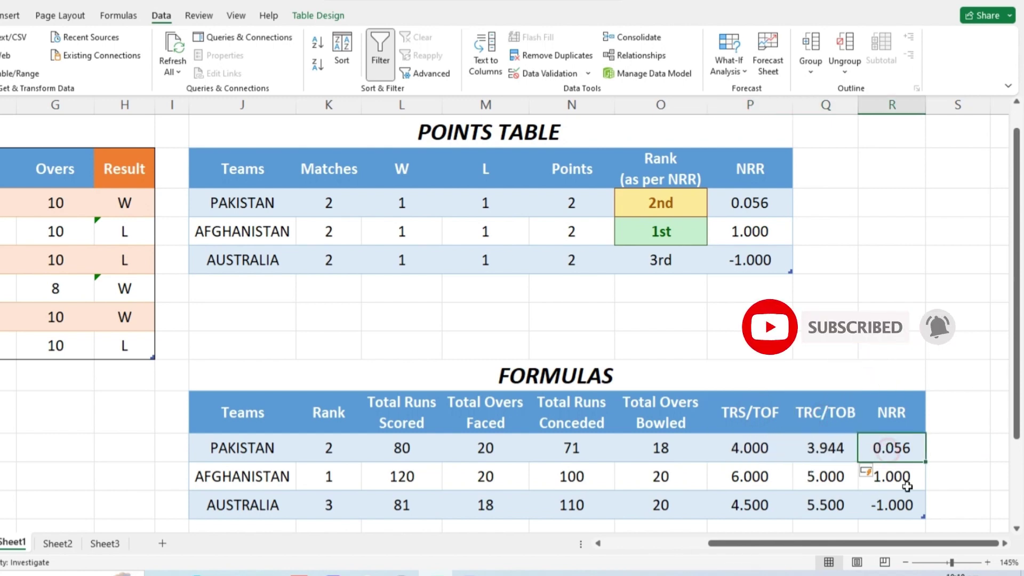
{"action": "left_click", "coordinate": [889, 452]}
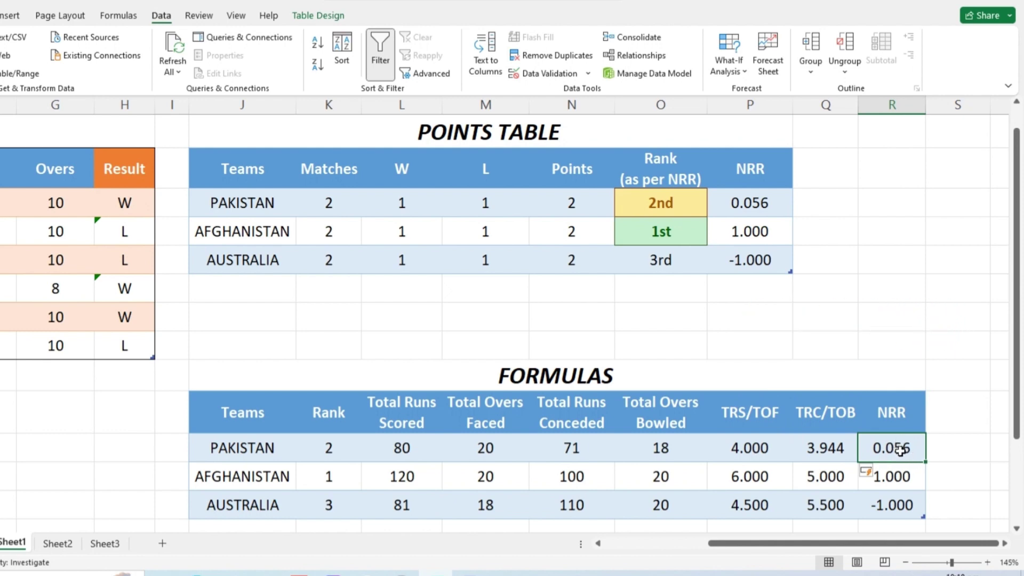
{"action": "left_click_drag", "start_coordinate": [413, 455], "coordinate": [891, 462]}
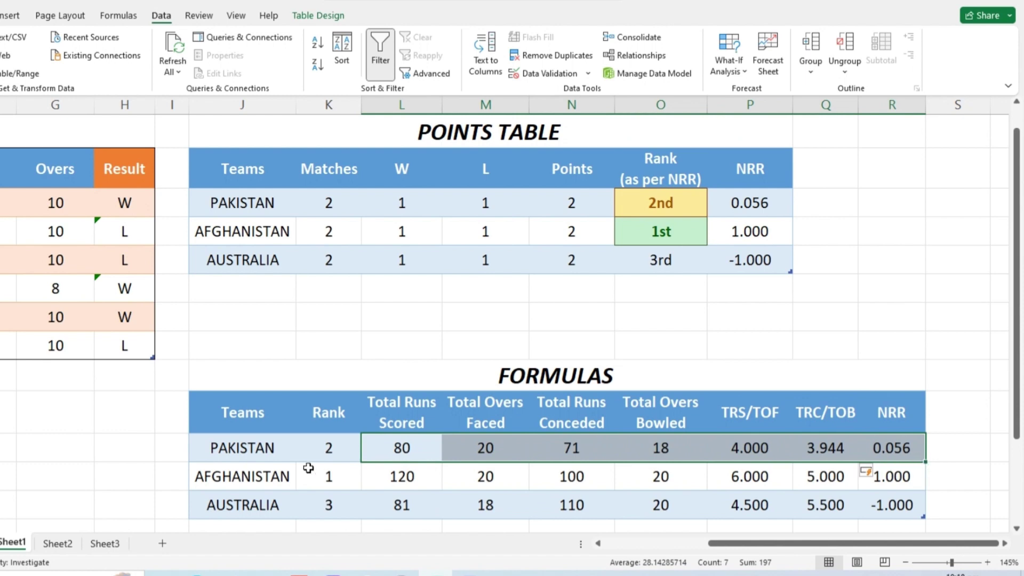
{"action": "left_click_drag", "start_coordinate": [377, 475], "coordinate": [832, 482]}
{"action": "left_click_drag", "start_coordinate": [405, 504], "coordinate": [885, 505]}
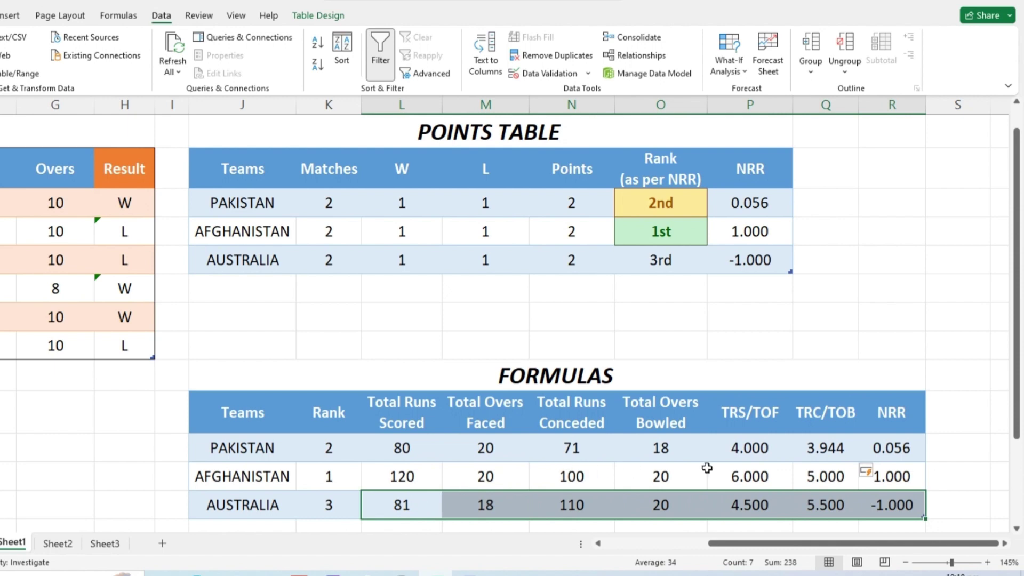
{"action": "left_click", "coordinate": [906, 450]}
{"action": "left_click_drag", "start_coordinate": [906, 450], "coordinate": [909, 498]}
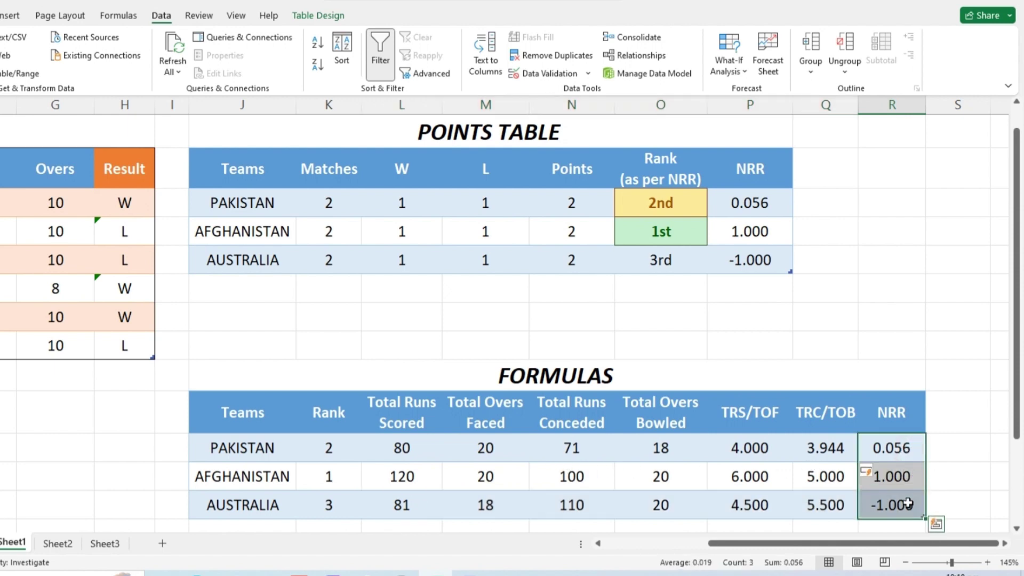
{"action": "left_click", "coordinate": [889, 450]}
{"action": "left_click_drag", "start_coordinate": [893, 449], "coordinate": [906, 506]}
{"action": "left_click_drag", "start_coordinate": [343, 445], "coordinate": [338, 505]}
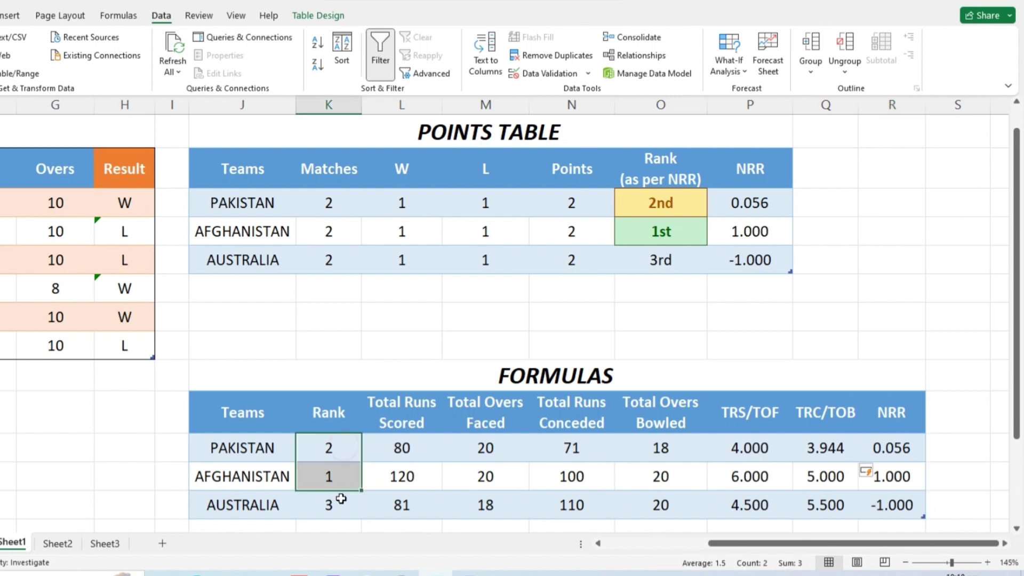
{"action": "left_click", "coordinate": [331, 503]}
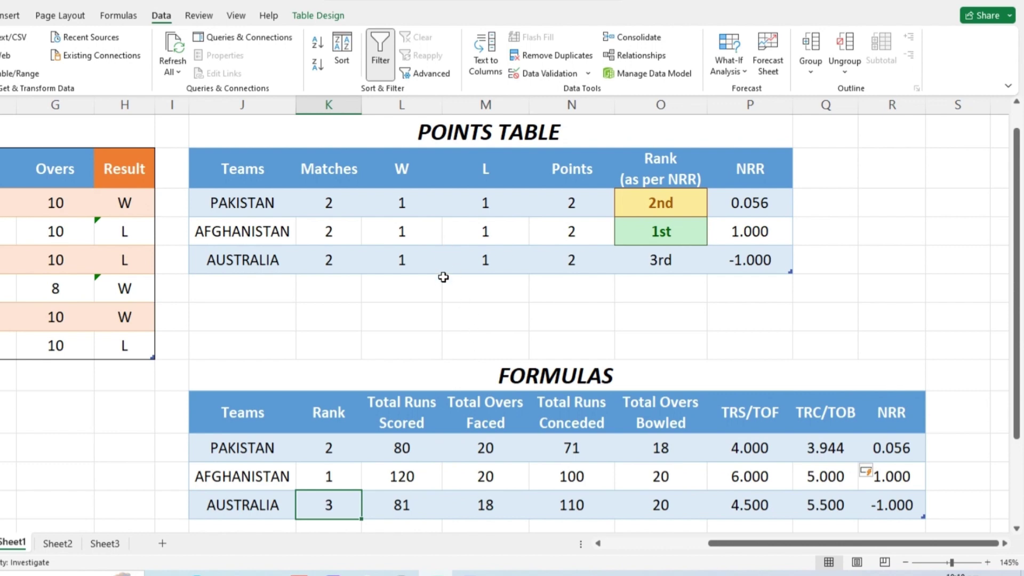
Step: Enter =COUNTIF(Table1[Team],J4) in Pakistan's Matches cell K4, giving 2
{"action": "left_click_drag", "start_coordinate": [259, 173], "coordinate": [257, 251]}
{"action": "left_click", "coordinate": [257, 202]}
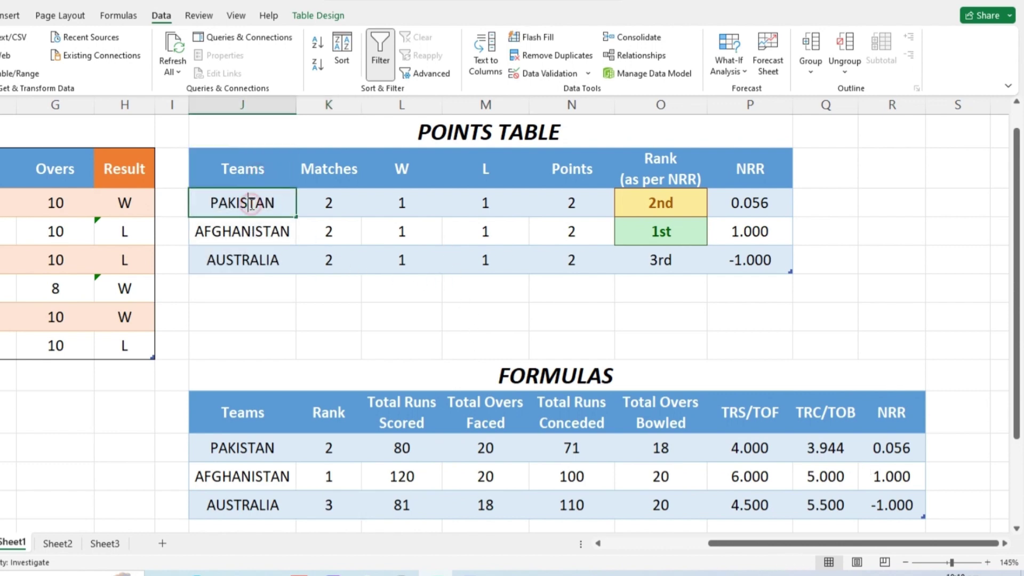
{"action": "left_click", "coordinate": [261, 231]}
{"action": "left_click", "coordinate": [261, 260]}
{"action": "double_click", "coordinate": [261, 204]}
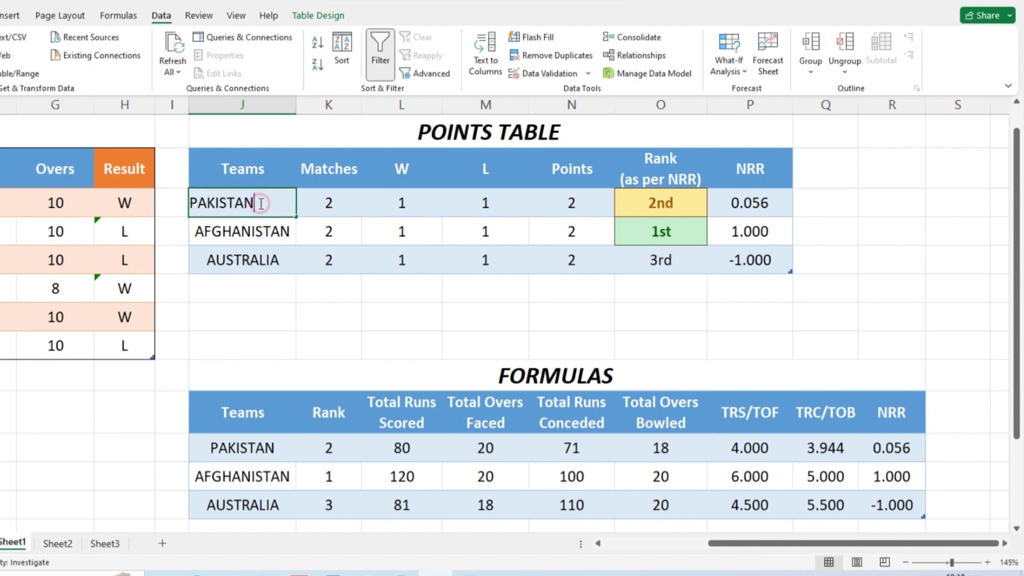
{"action": "left_click", "coordinate": [329, 174]}
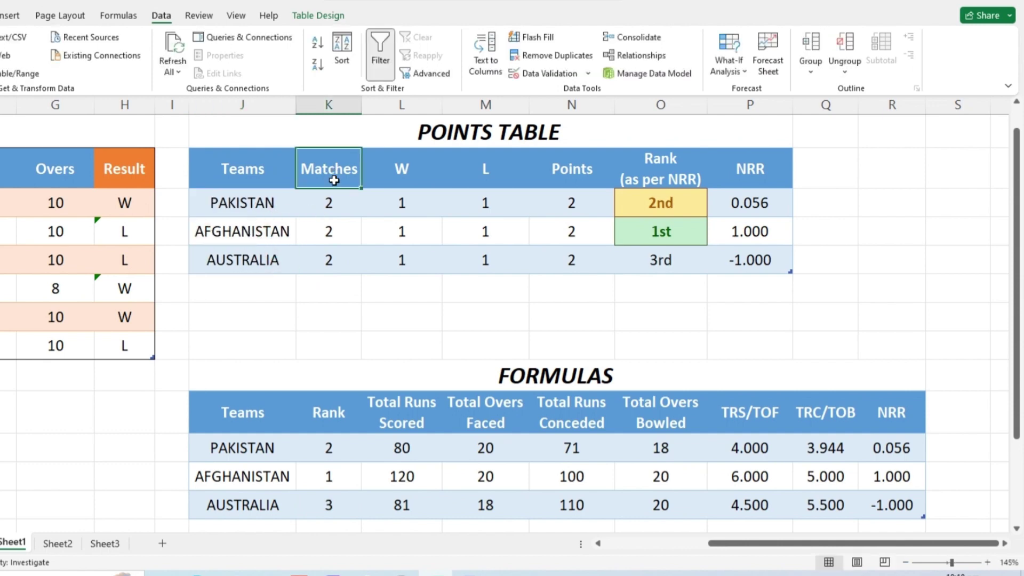
{"action": "double_click", "coordinate": [320, 208]}
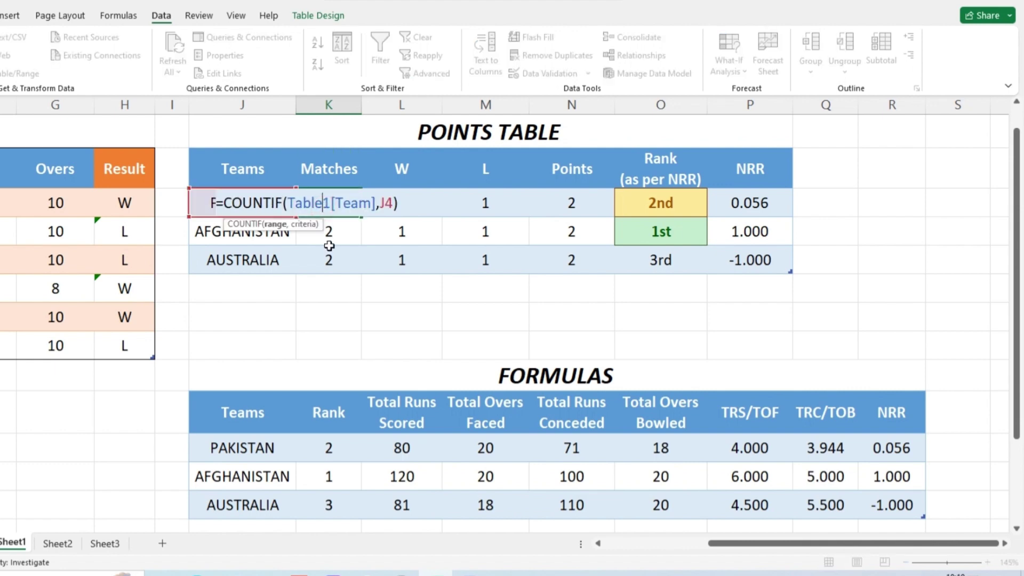
{"action": "double_click", "coordinate": [875, 203]}
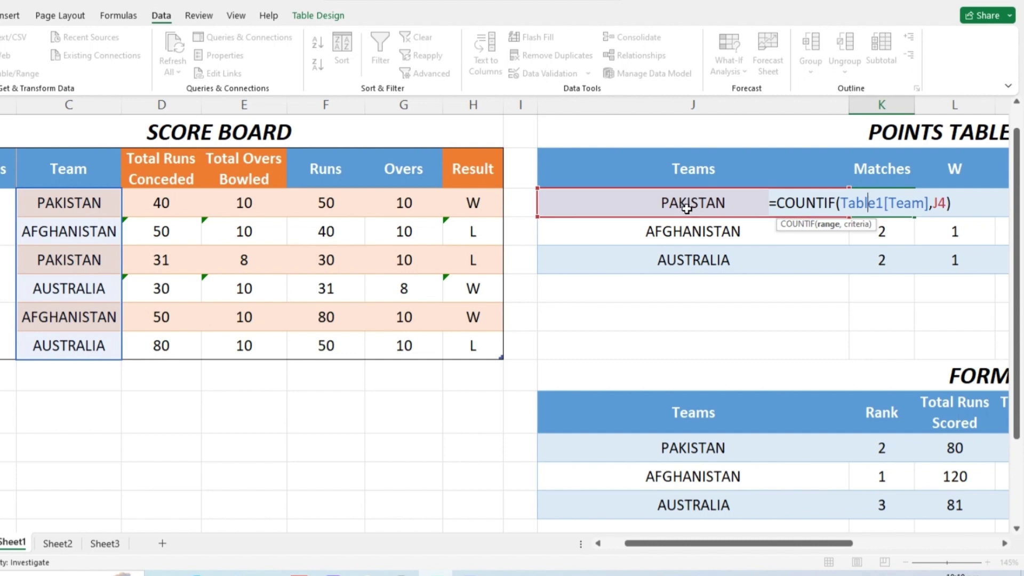
{"action": "key", "text": "ctrl+Return"}
Step: Check Pakistan's two Score Board entries, then narrow the Points Table's Teams column
{"action": "left_click_drag", "start_coordinate": [65, 205], "coordinate": [65, 336]}
{"action": "mouse_move", "coordinate": [78, 251]}
{"action": "left_mouse_down"}
{"action": "mouse_move", "coordinate": [80, 201]}
{"action": "mouse_move", "coordinate": [80, 336]}
{"action": "left_mouse_up"}
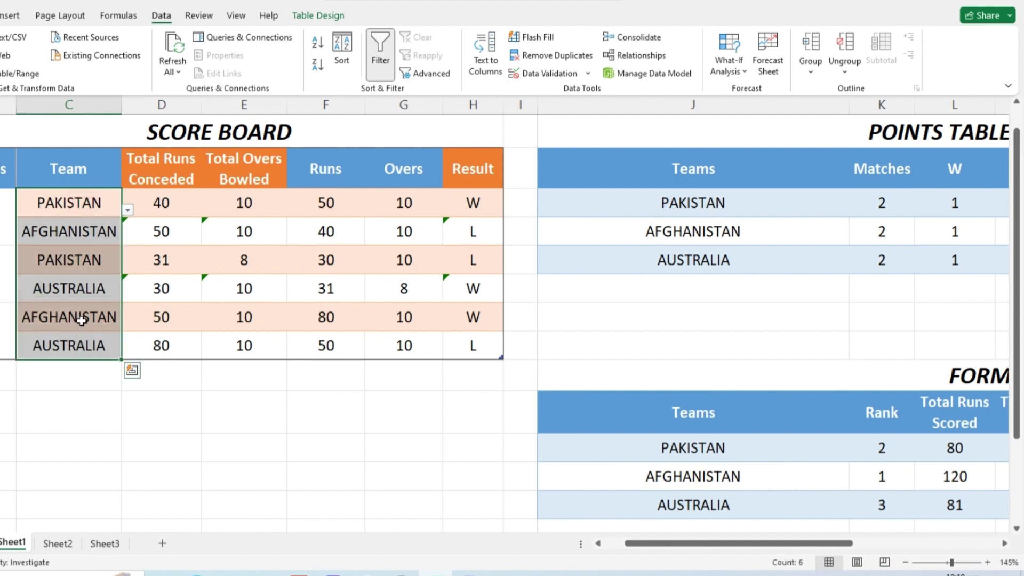
{"action": "left_click", "coordinate": [82, 209]}
{"action": "left_click", "coordinate": [81, 262]}
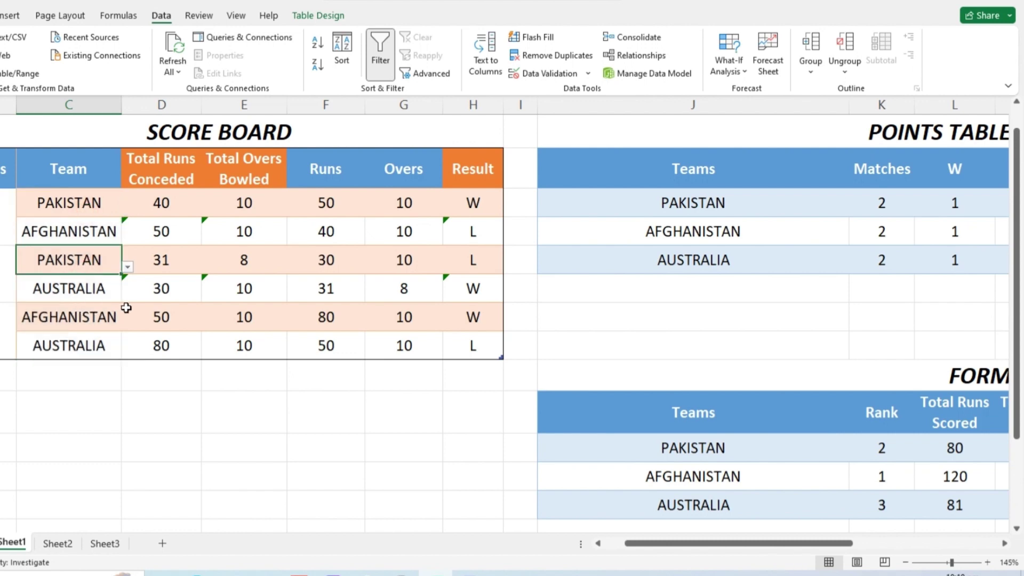
{"action": "left_click", "coordinate": [878, 207]}
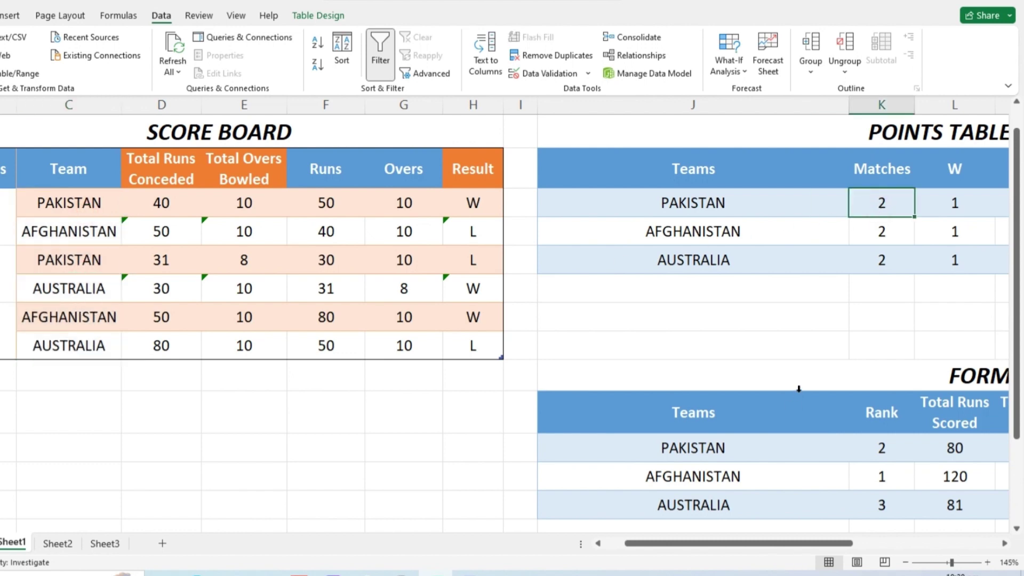
{"action": "left_click_drag", "start_coordinate": [849, 106], "coordinate": [648, 160]}
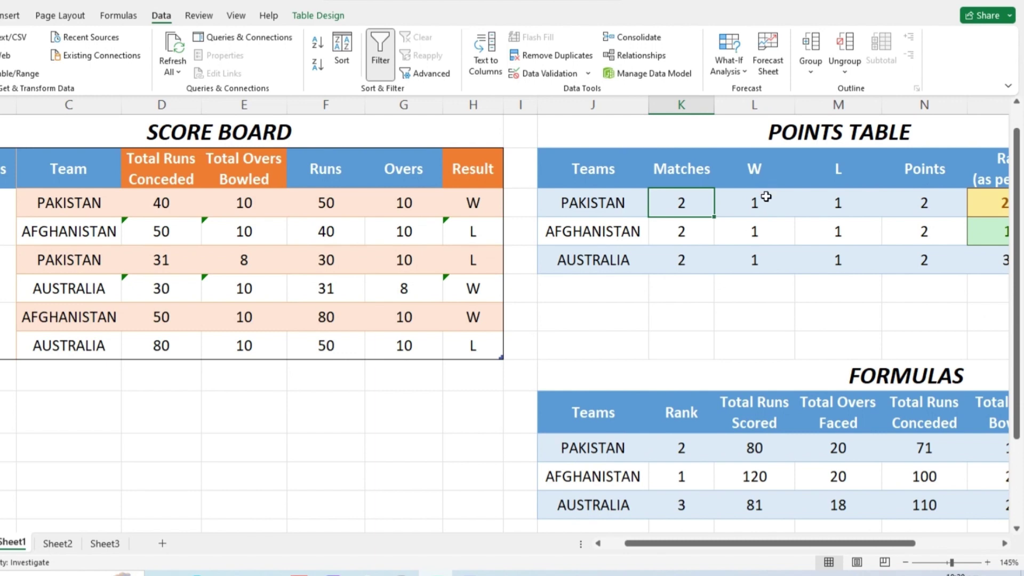
Step: Enter =COUNTIFS(Table1[Team],Sheet1!$J4,Table1[Result],"W") in L4, giving 1 win per team
{"action": "double_click", "coordinate": [766, 208]}
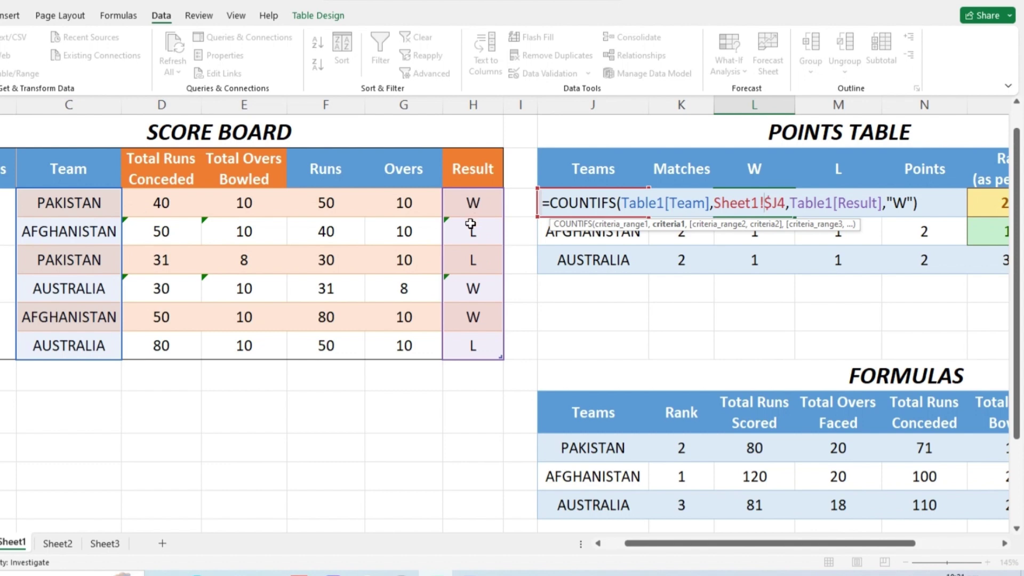
{"action": "key", "text": "ctrl+Return"}
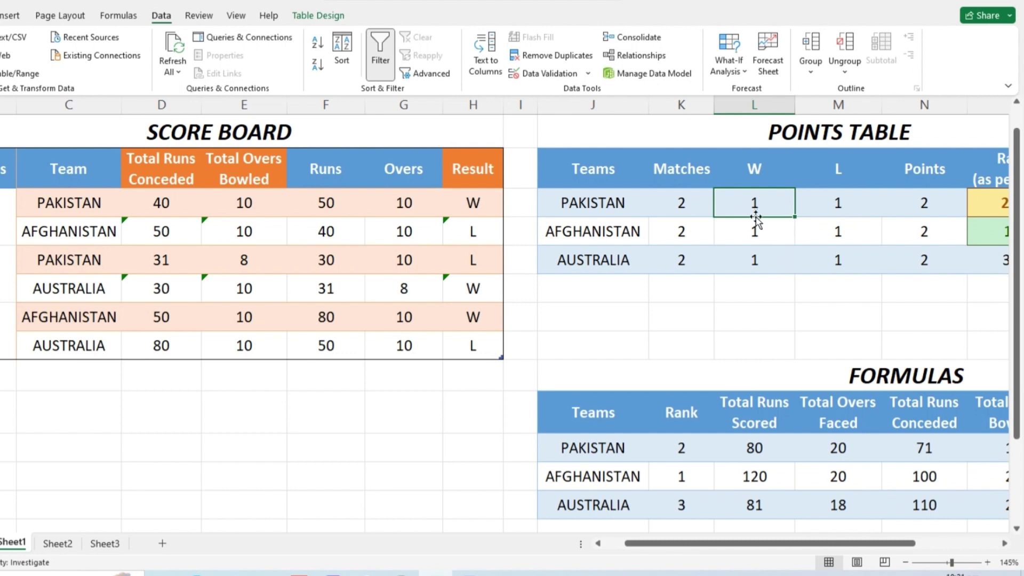
{"action": "left_click_drag", "start_coordinate": [88, 207], "coordinate": [482, 212]}
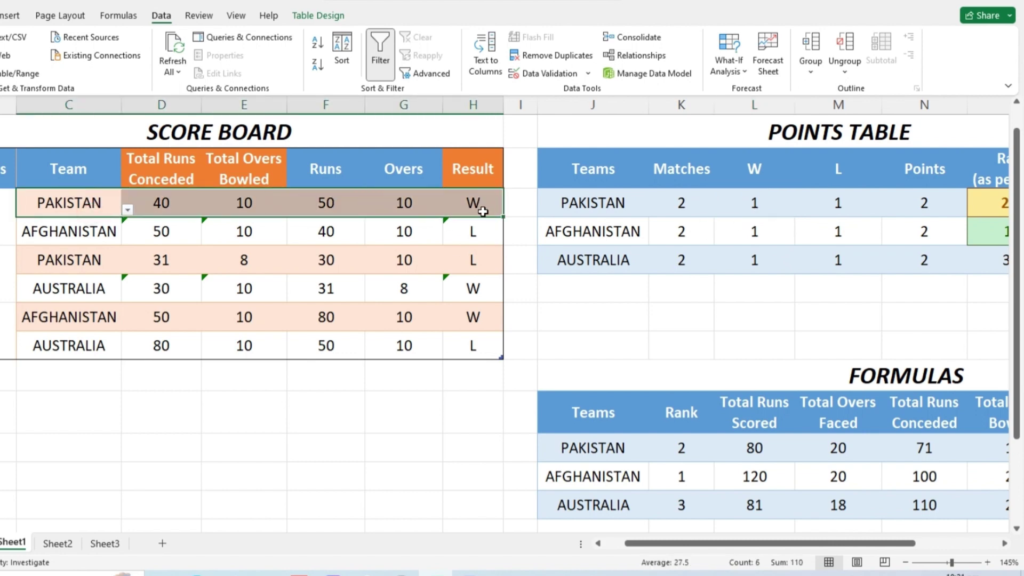
{"action": "left_click_drag", "start_coordinate": [80, 259], "coordinate": [475, 265]}
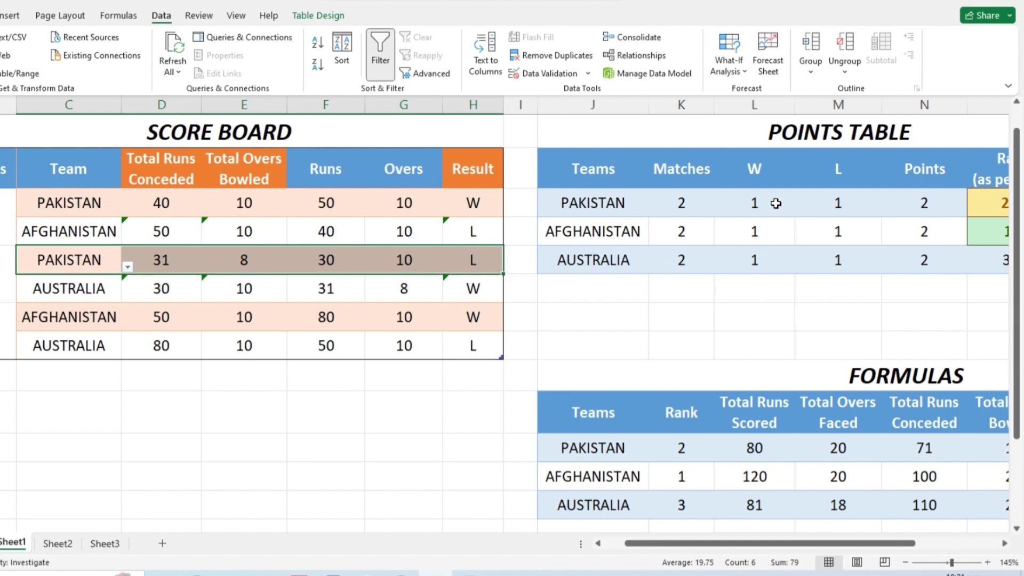
Step: Enter =COUNTIFS($C$4:$C$9,Sheet1!$J4,$H$4:$H$9,"L") in M4, giving 1 loss per team
{"action": "double_click", "coordinate": [836, 208]}
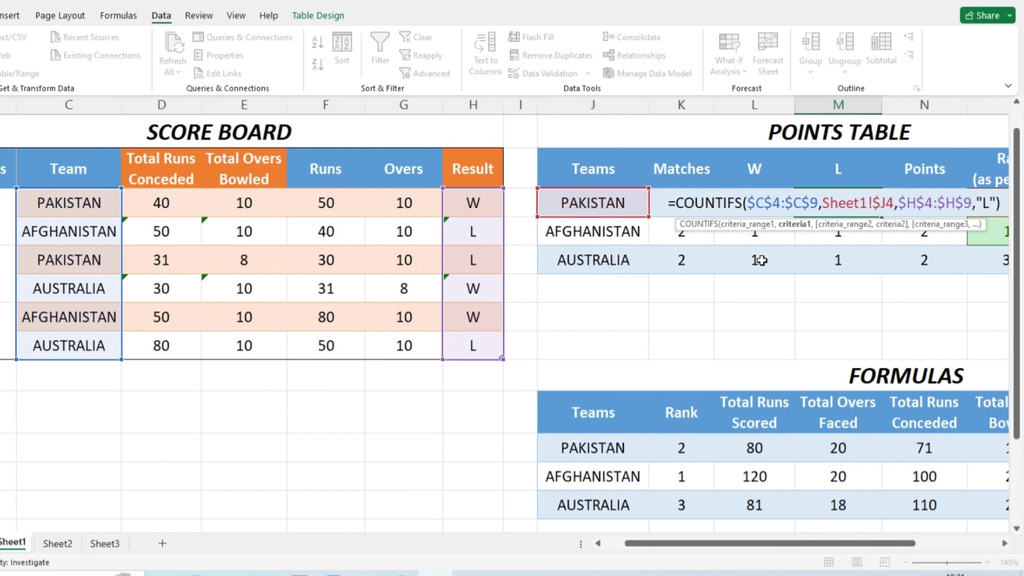
{"action": "key", "text": "ctrl+Return"}
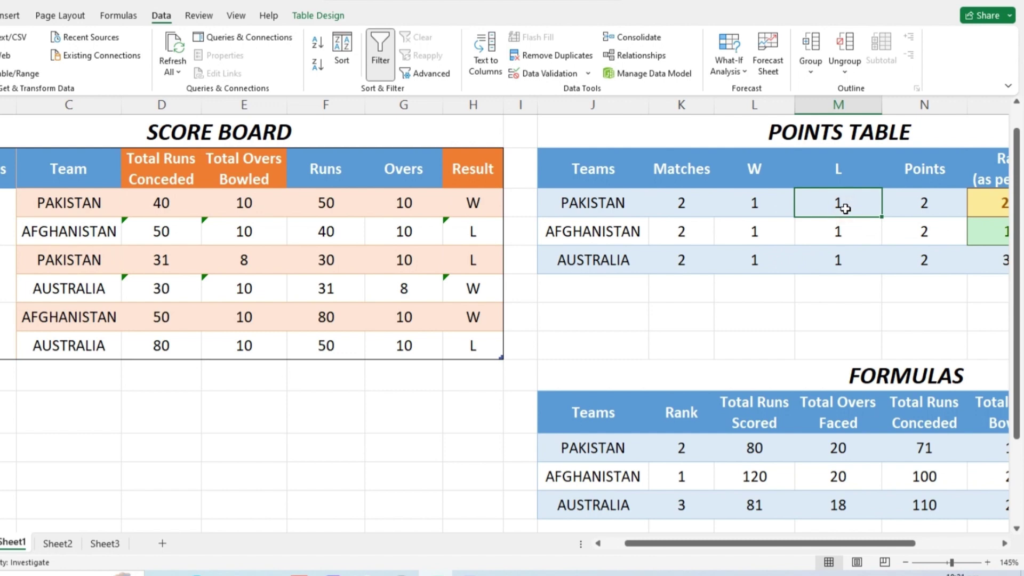
{"action": "left_click_drag", "start_coordinate": [723, 543], "coordinate": [767, 544]}
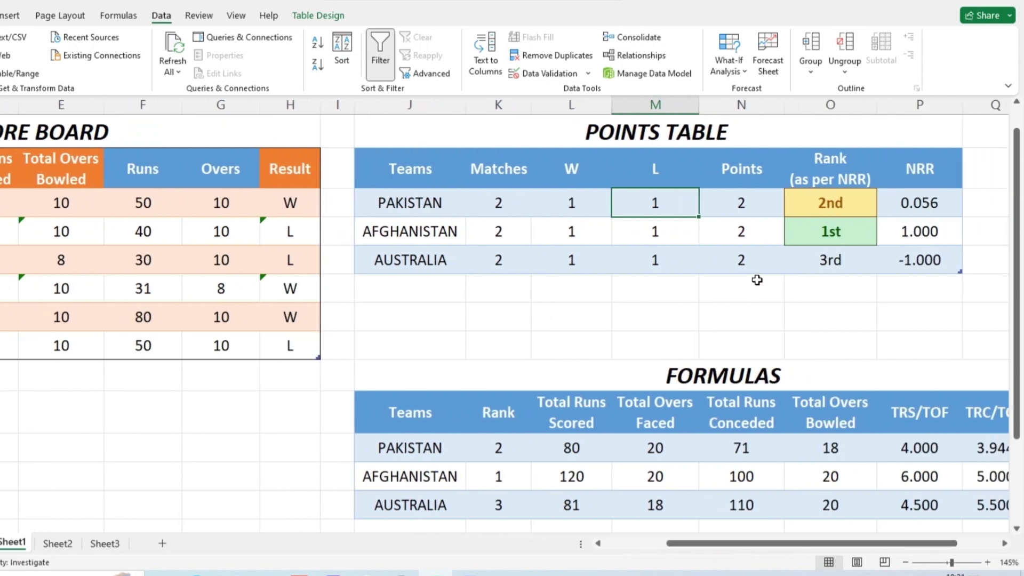
Step: Set Pakistan's Points to =(Sheet1!$L4*2), giving 2, and show its Rank =CHOOSE(K12,"1st","2nd","3rd")
{"action": "key", "text": "Right"}
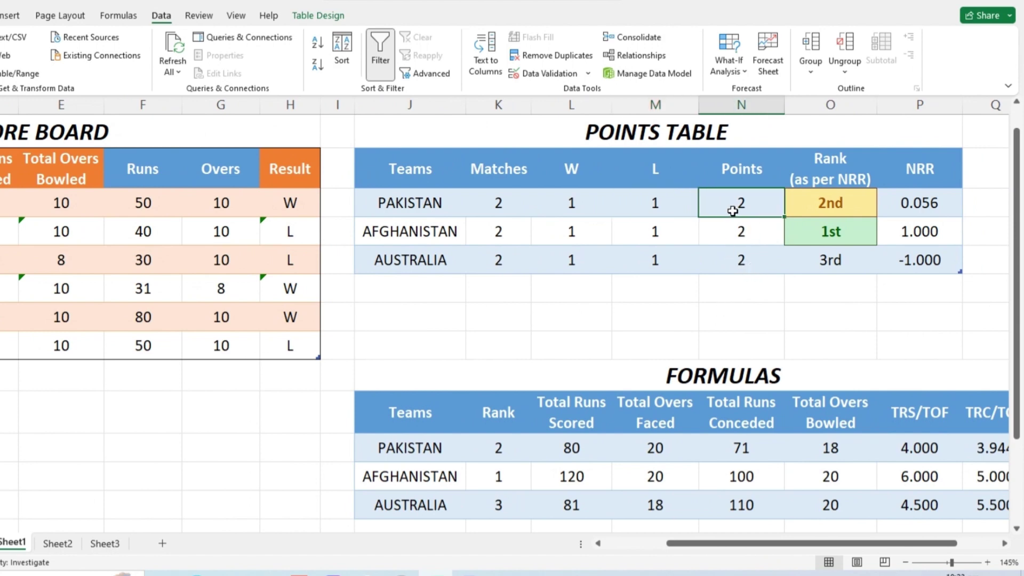
{"action": "double_click", "coordinate": [743, 203]}
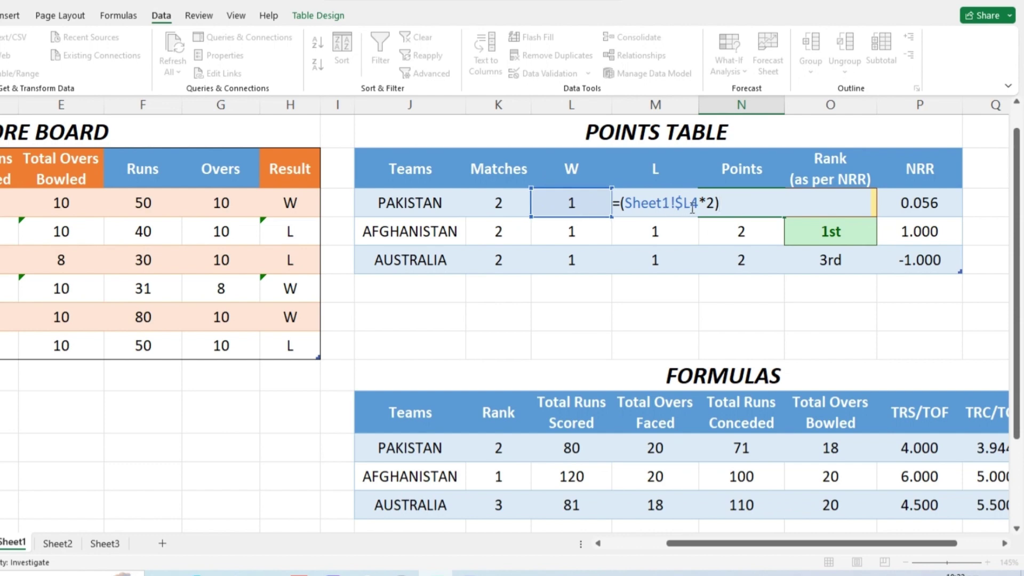
{"action": "key", "text": "ctrl+Return"}
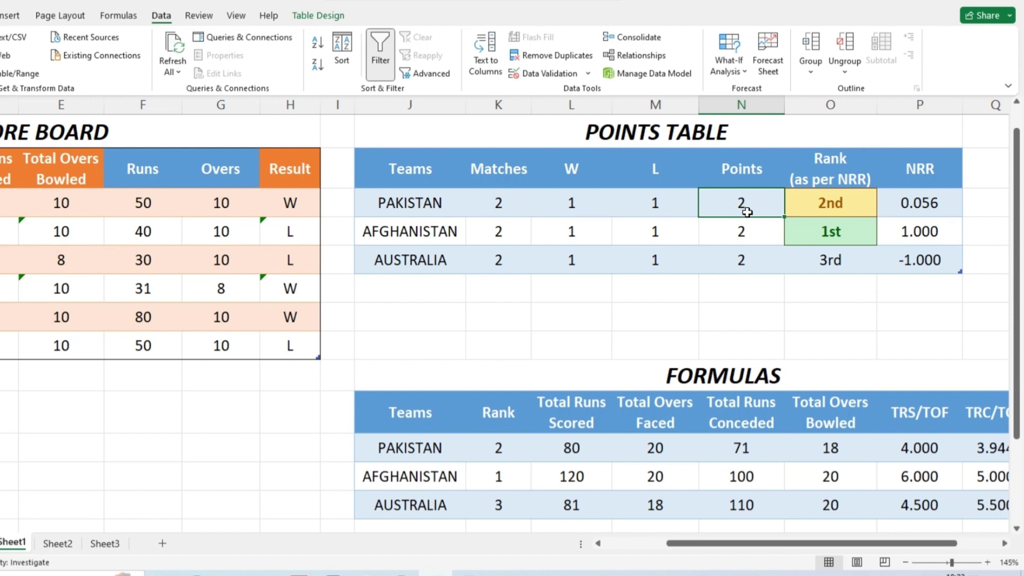
{"action": "left_click", "coordinate": [830, 232]}
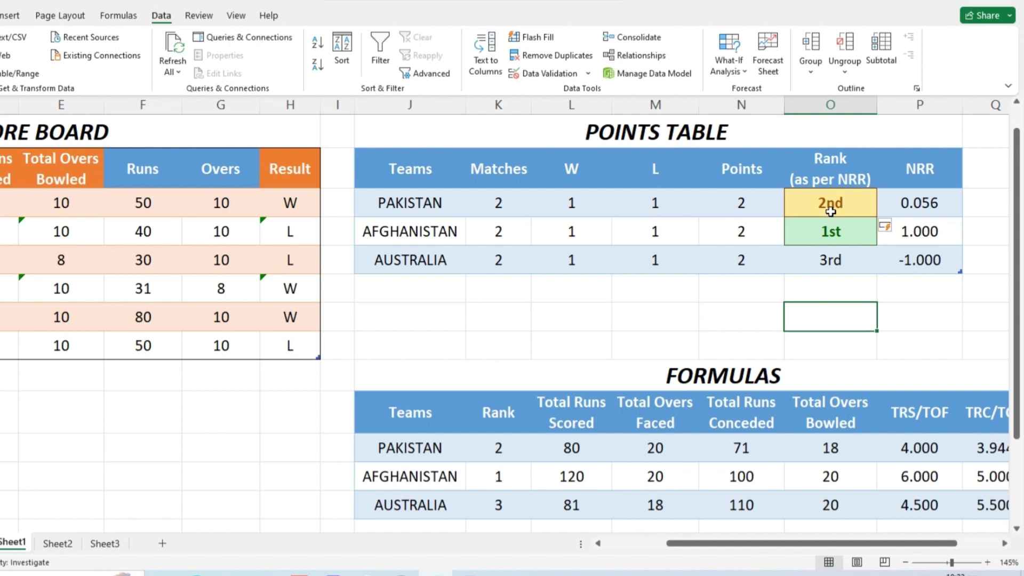
{"action": "double_click", "coordinate": [838, 207]}
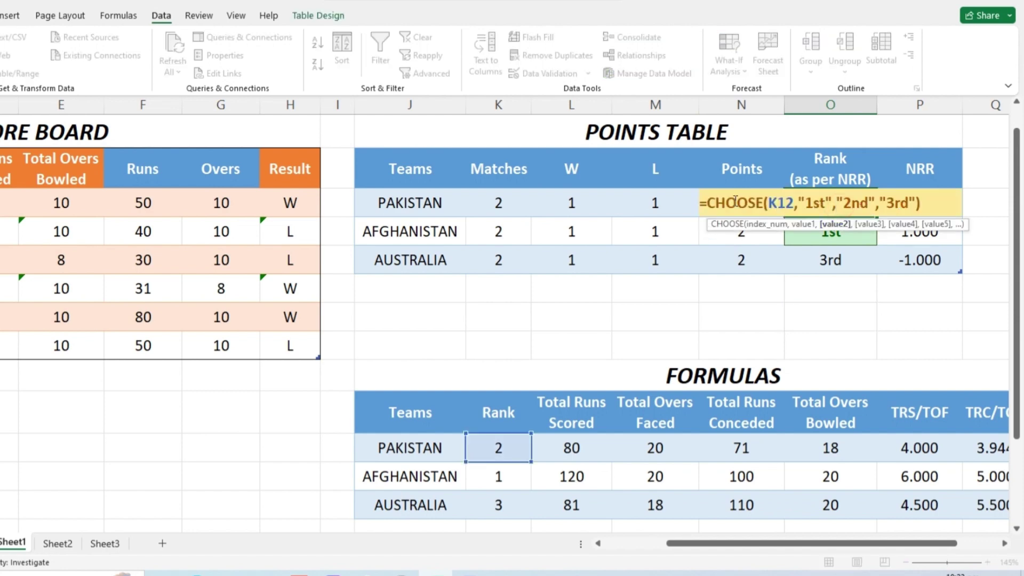
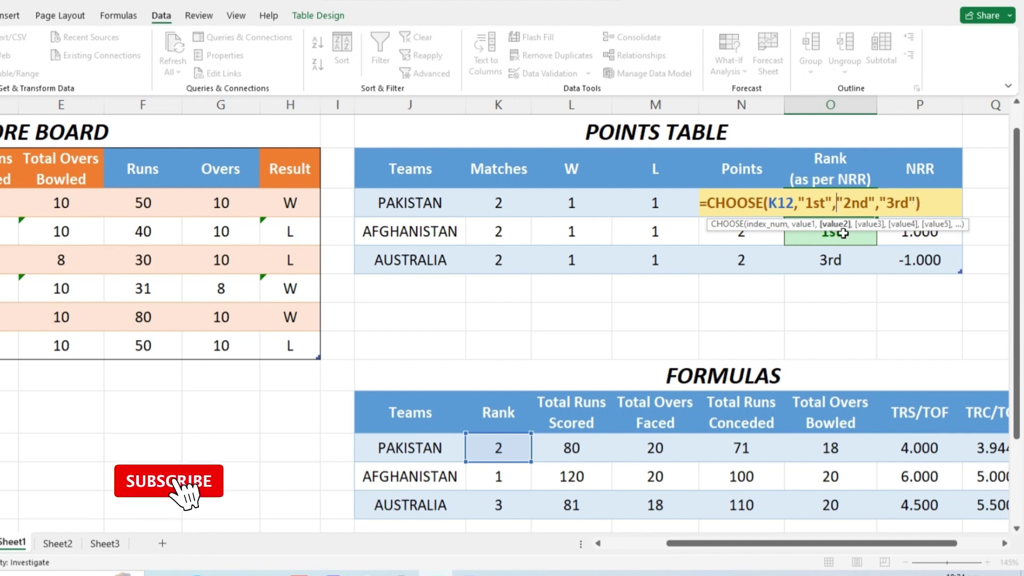
Step: Commit =CHOOSE(K12,"1st","2nd","3rd") in O12 so Pakistan shows 2nd
{"action": "key", "text": "Return"}
{"action": "left_click", "coordinate": [832, 205]}
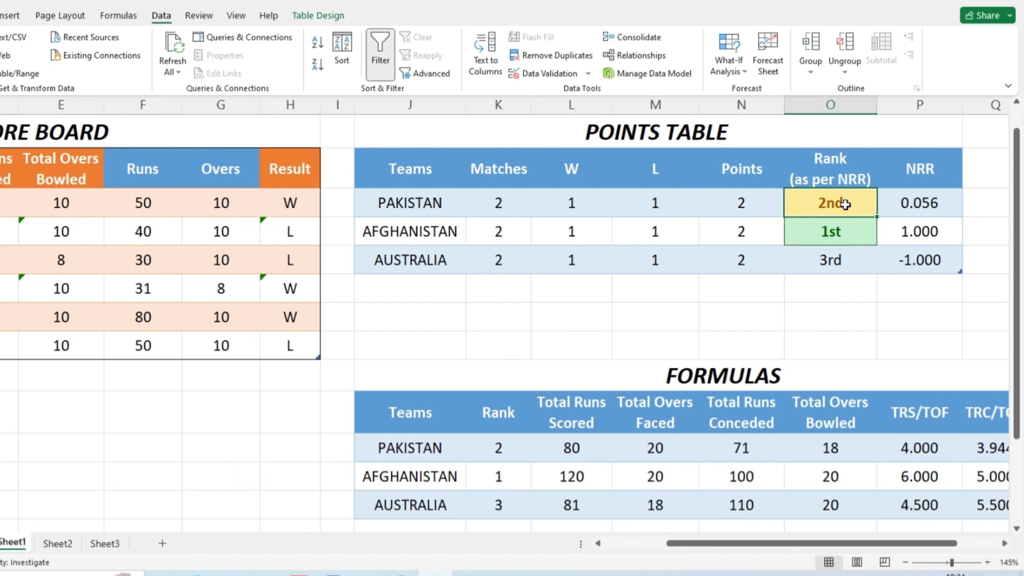
{"action": "left_click", "coordinate": [914, 317]}
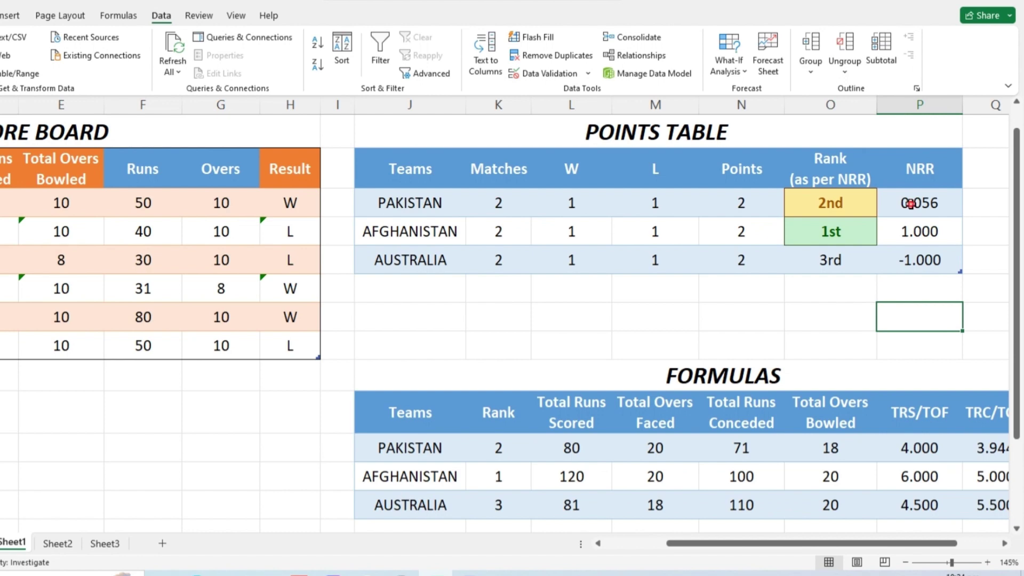
Step: Make Pakistan's NRR in P12 the formula =R12, still showing 0.056
{"action": "double_click", "coordinate": [910, 203]}
{"action": "left_click_drag", "start_coordinate": [841, 547], "coordinate": [866, 545]}
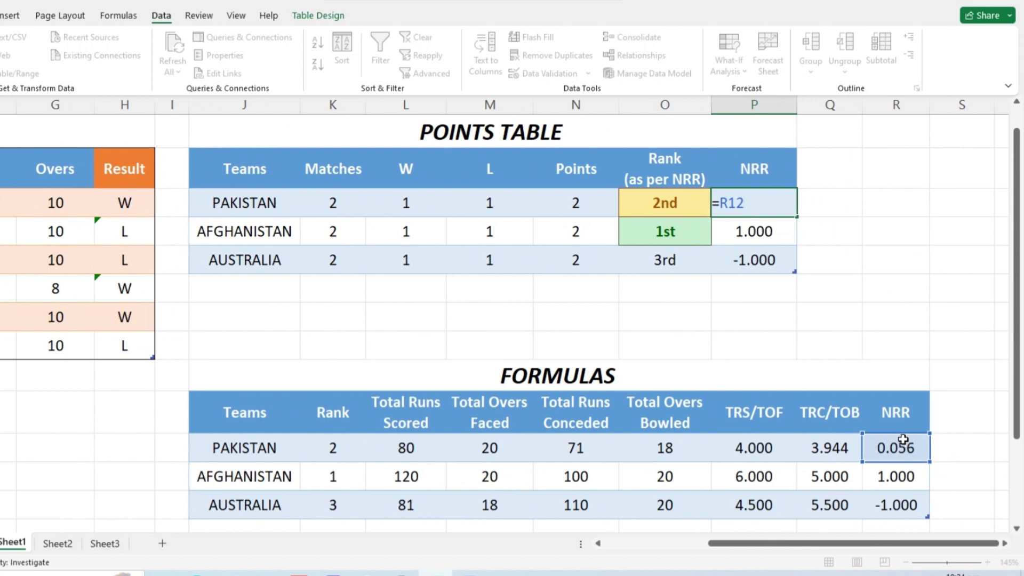
{"action": "key", "text": "ctrl+Return"}
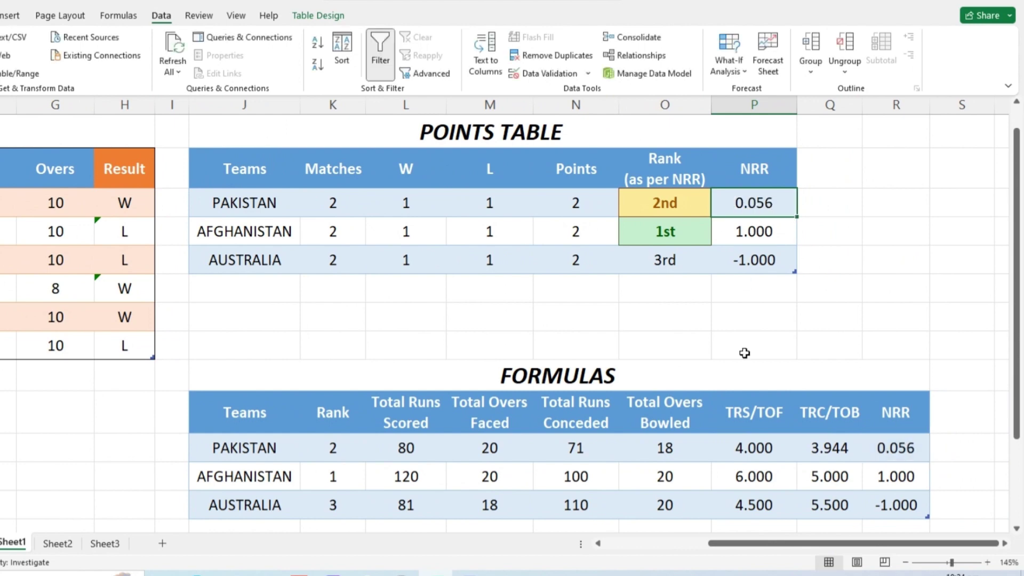
{"action": "left_click", "coordinate": [693, 544]}
{"action": "left_click_drag", "start_coordinate": [686, 544], "coordinate": [769, 543]}
{"action": "left_click", "coordinate": [777, 342]}
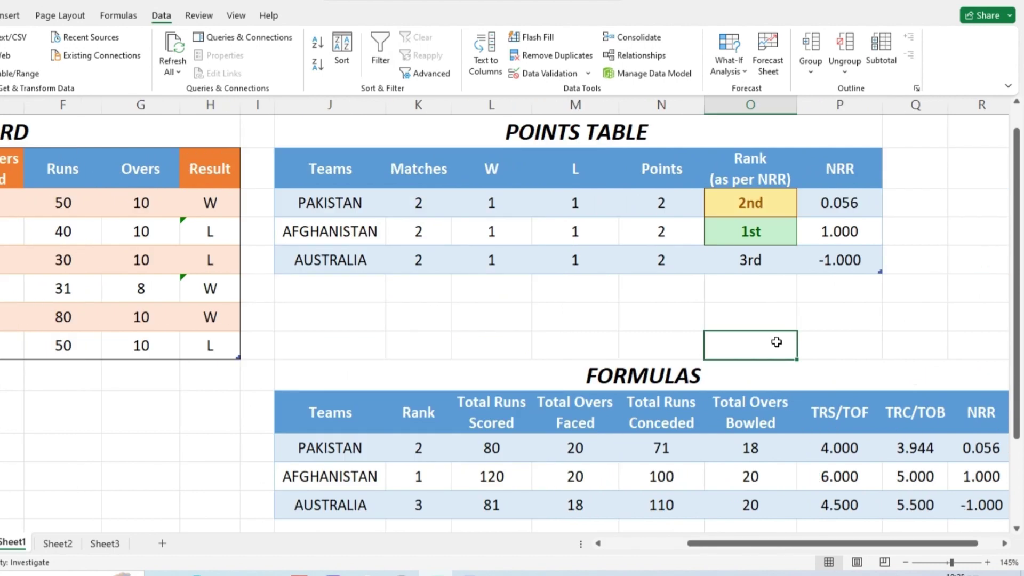